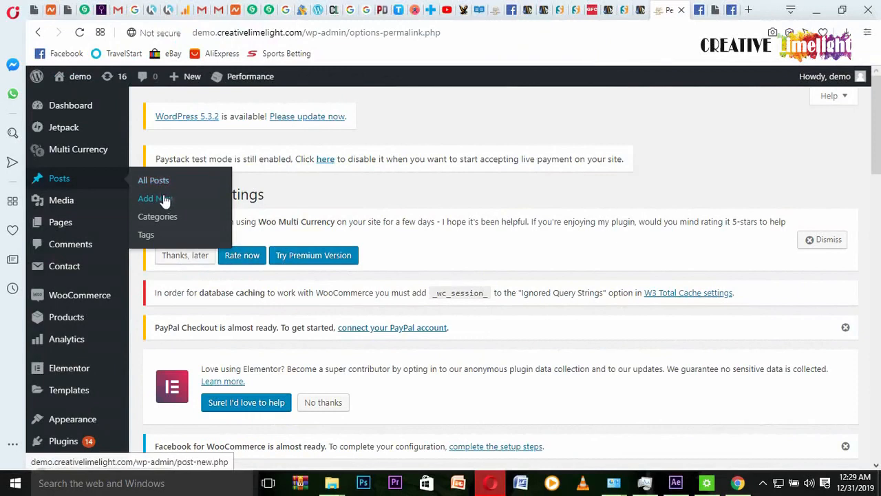
Step: Open the list of all posts and look over the existing entries on the page
left_click(163, 184)
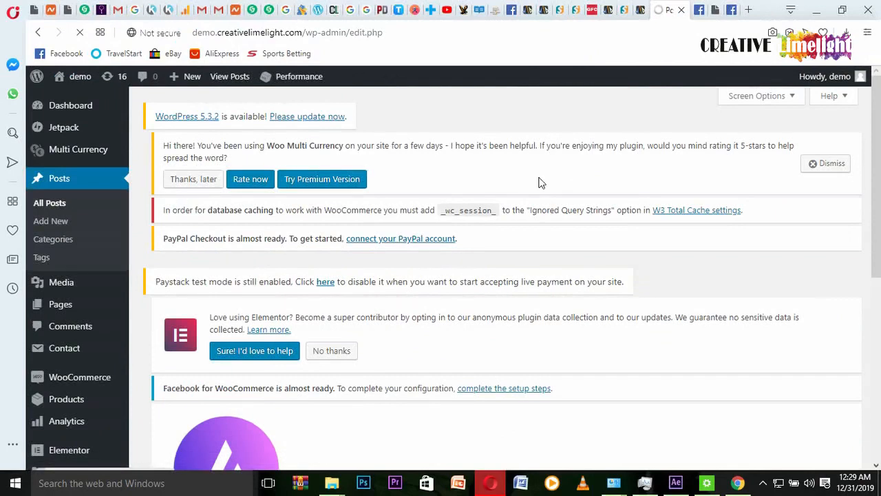
scroll(540, 178, "down", 2)
scroll(540, 177, "down", 3)
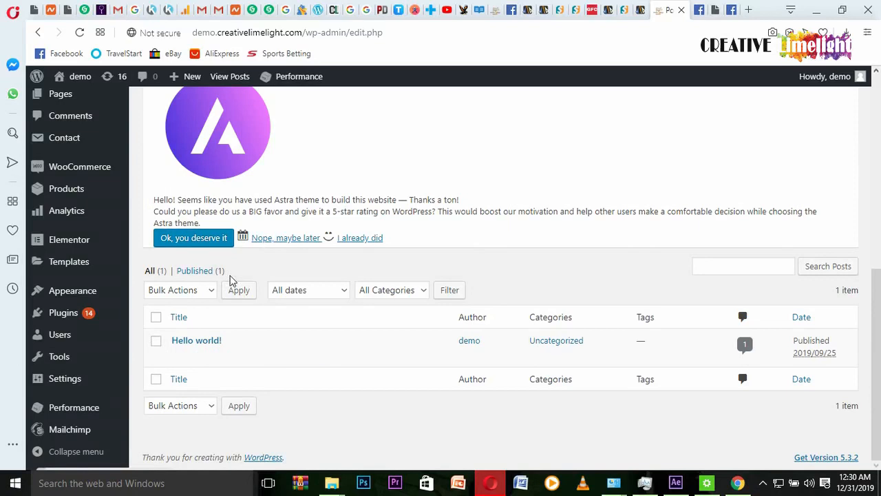
scroll(406, 334, "up", 1)
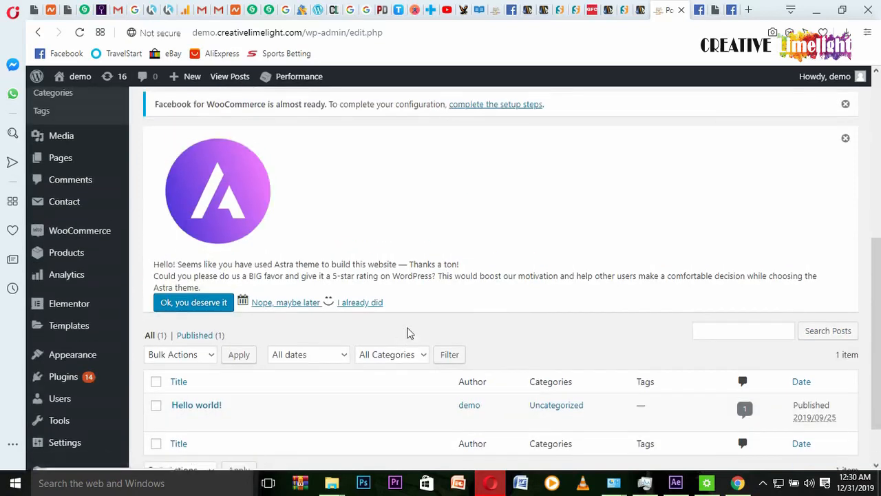
scroll(408, 334, "down", 1)
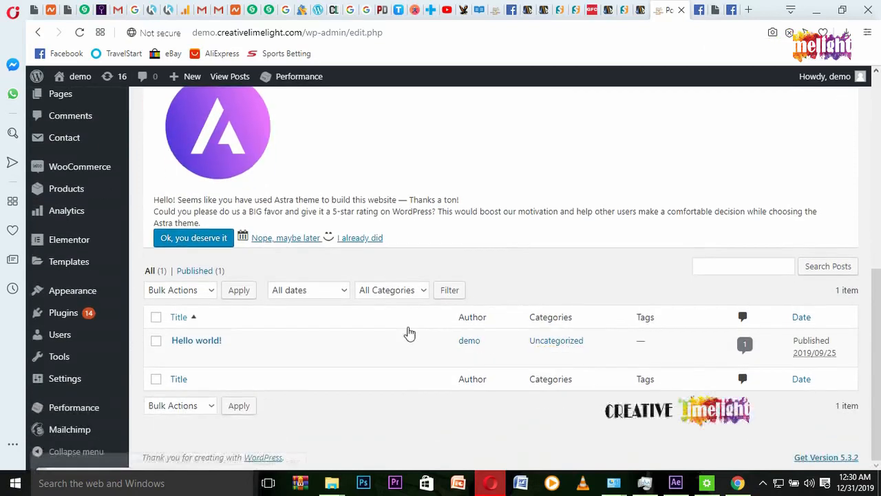
scroll(409, 334, "up", 5)
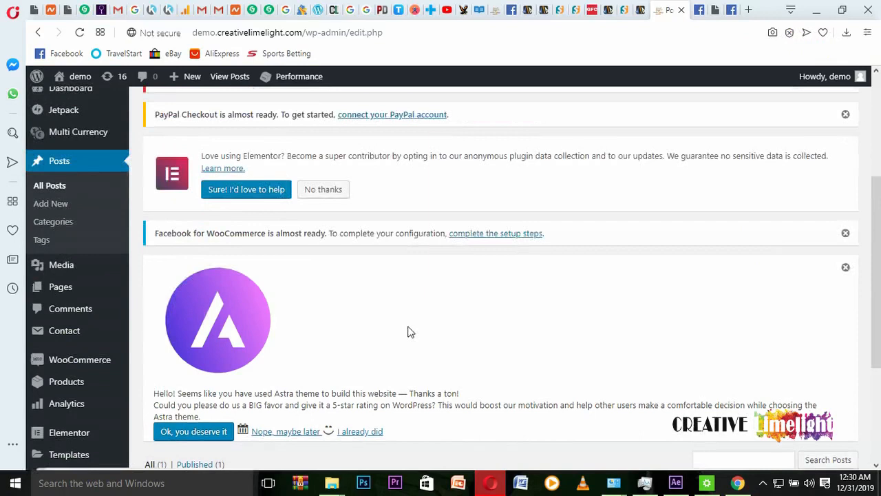
scroll(409, 323, "up", 1)
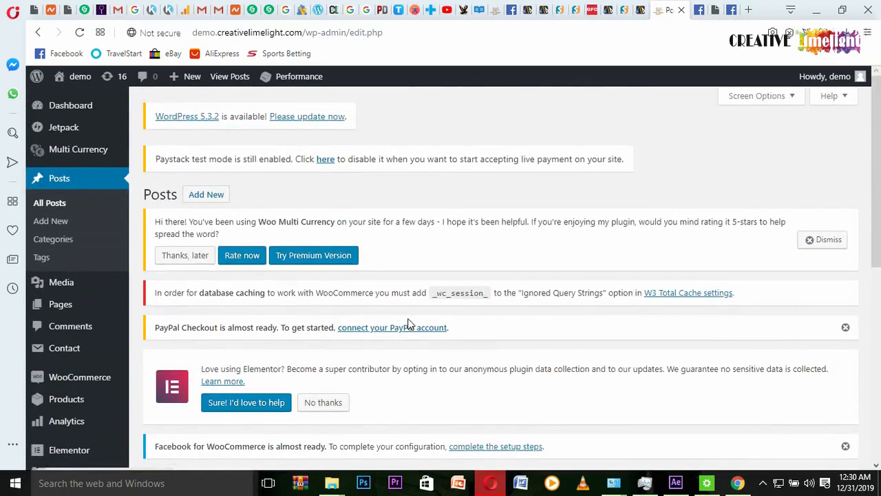
Step: Start a new post in the block editor and dismiss the welcome tip about blocks
left_click(207, 198)
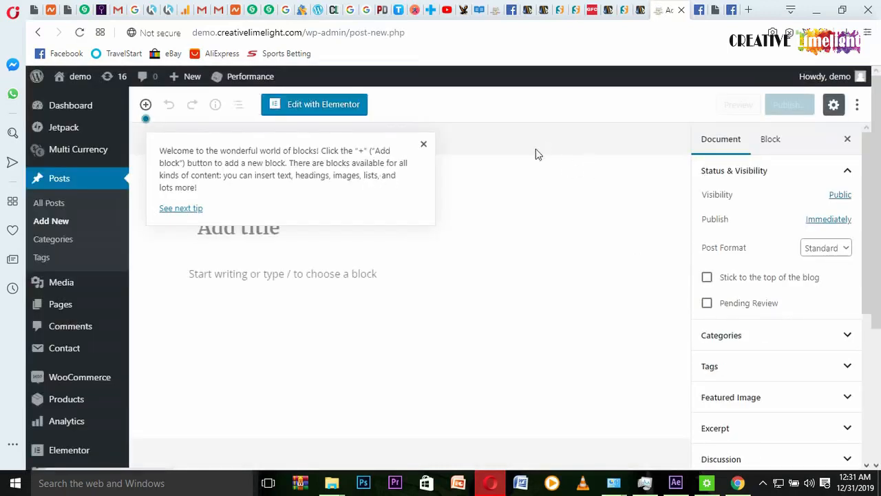
scroll(555, 147, "down", 1)
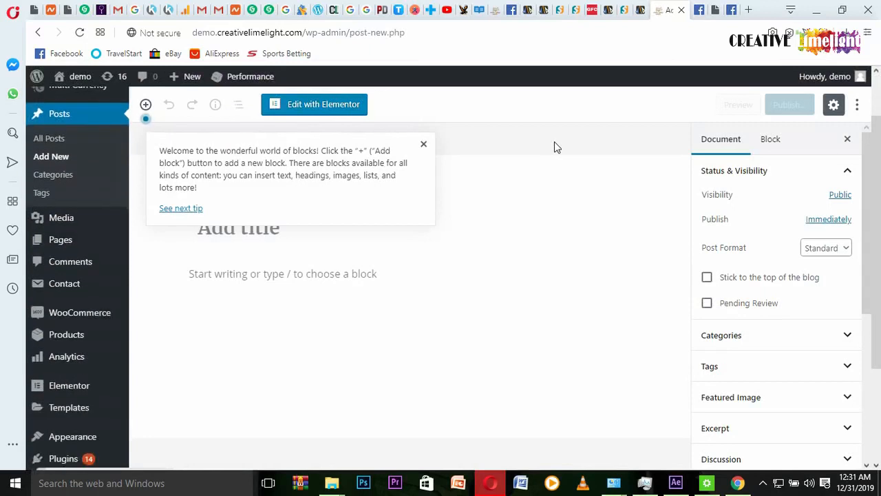
scroll(556, 146, "up", 1)
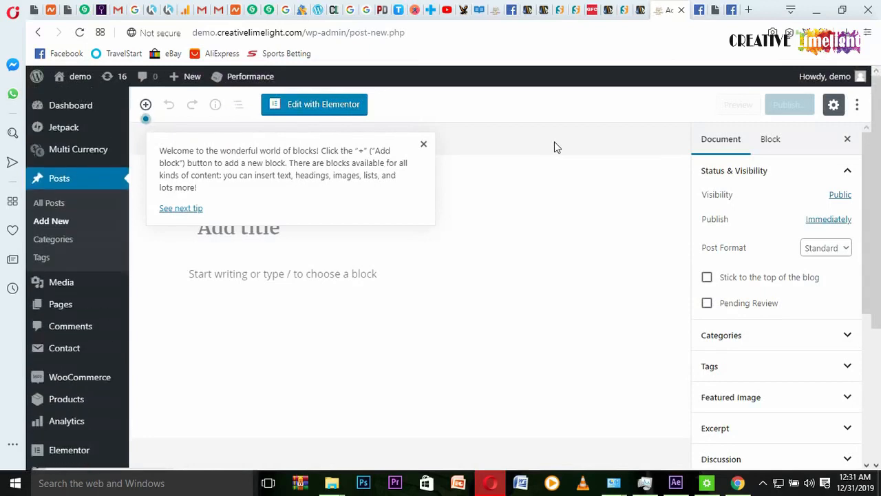
left_click(424, 145)
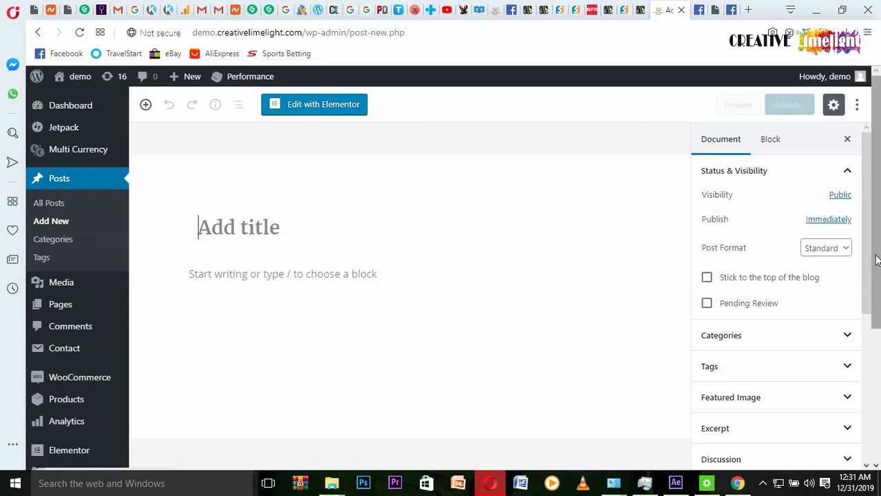
left_click_drag(862, 267, 863, 242)
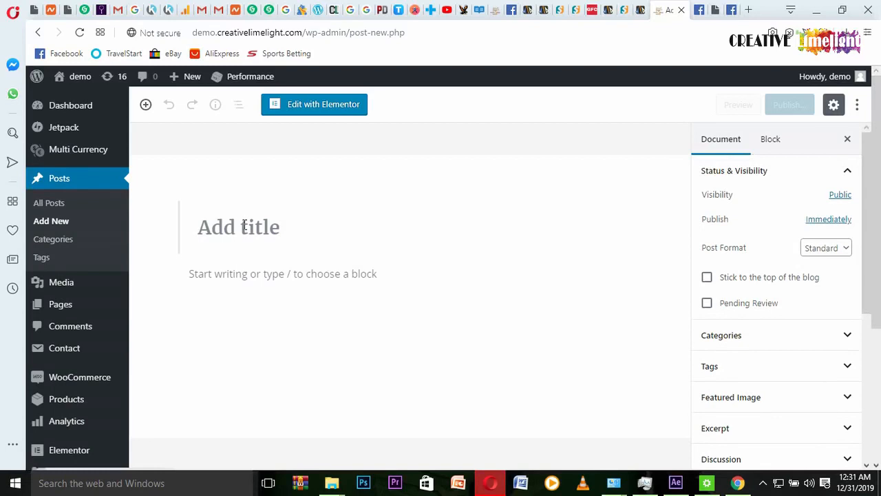
Step: Go to the page for adding new plugins and search for "classic editor"
scroll(83, 248, "down", 3)
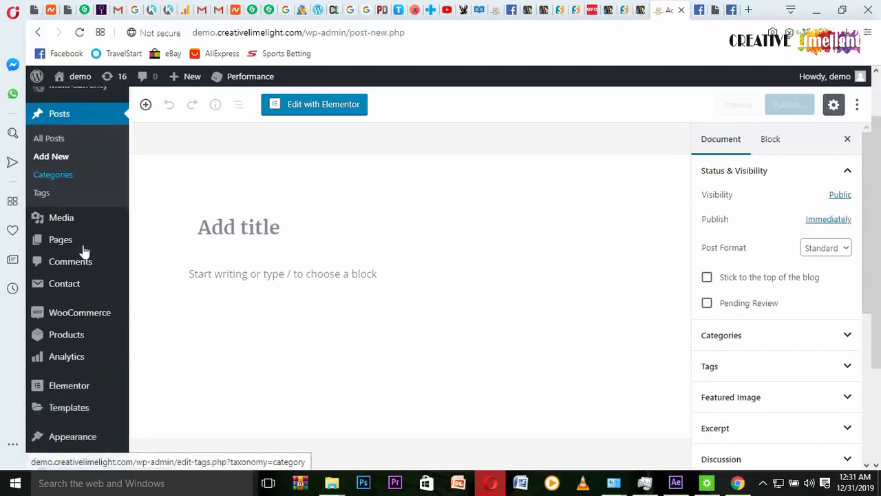
mouse_move(78, 314)
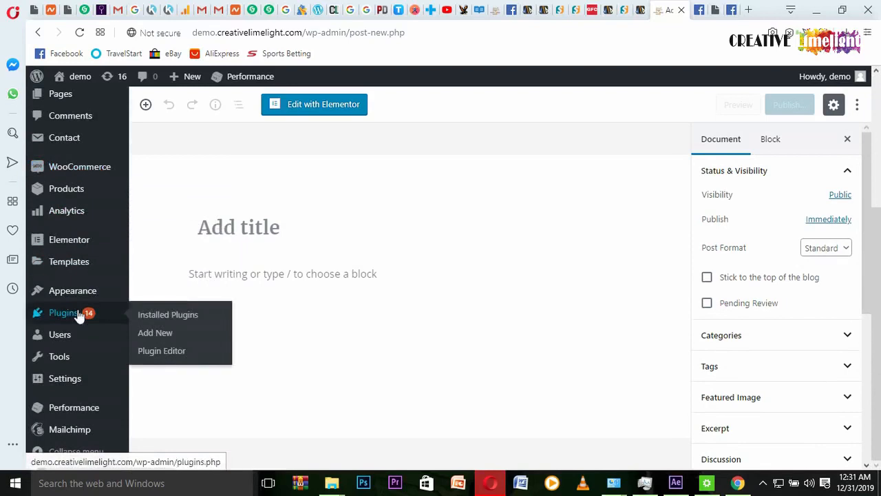
left_click(164, 334)
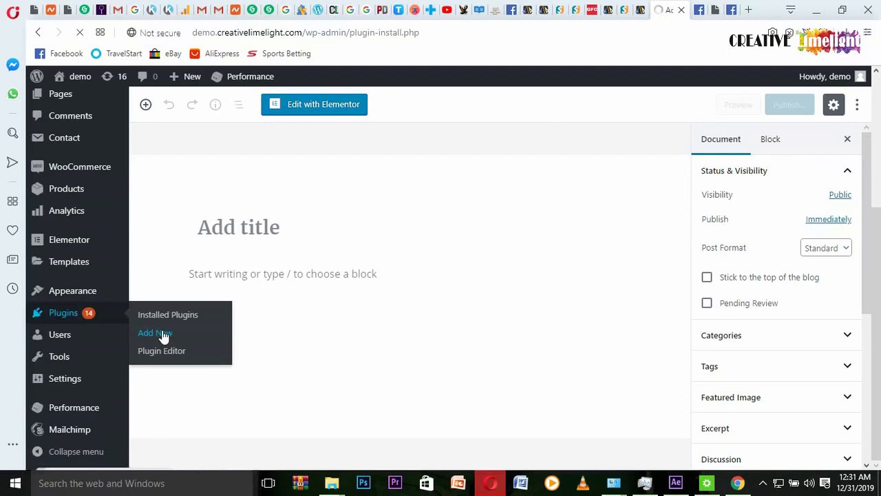
scroll(256, 337, "down", 3)
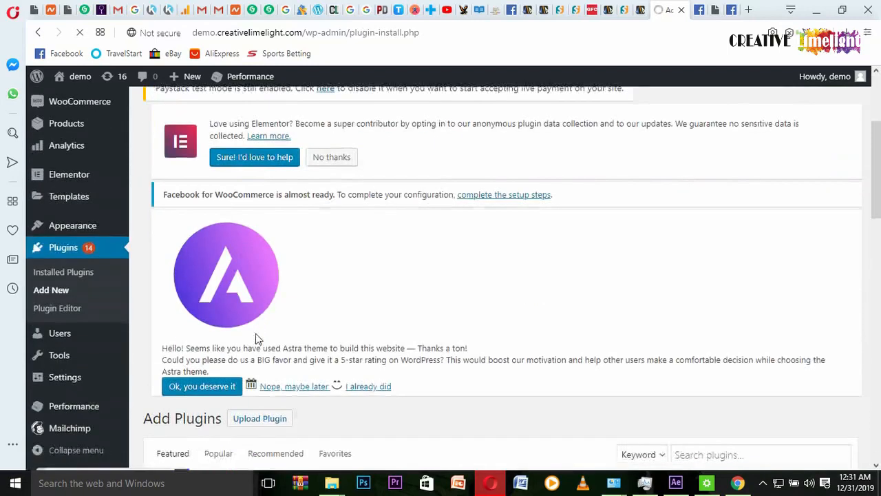
left_click(771, 367)
type("c")
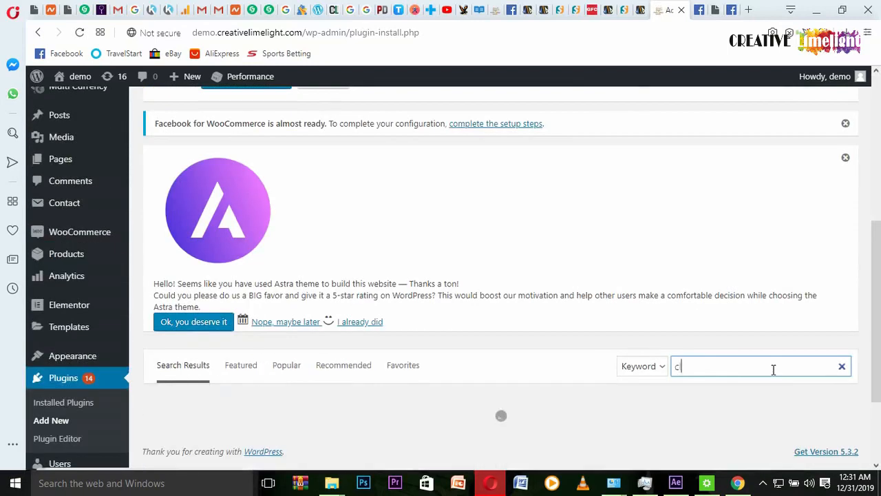
type("lassic editor")
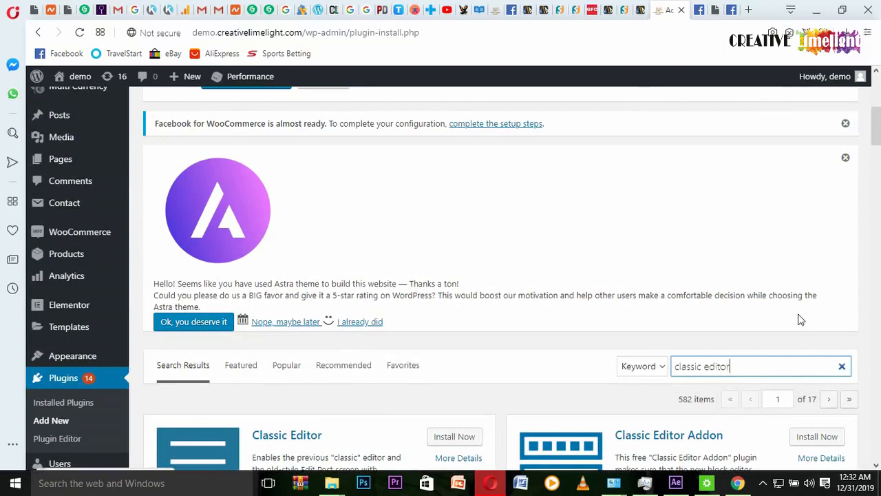
Step: Install and activate the Classic Editor plugin by WordPress Contributors
scroll(798, 318, "down", 2)
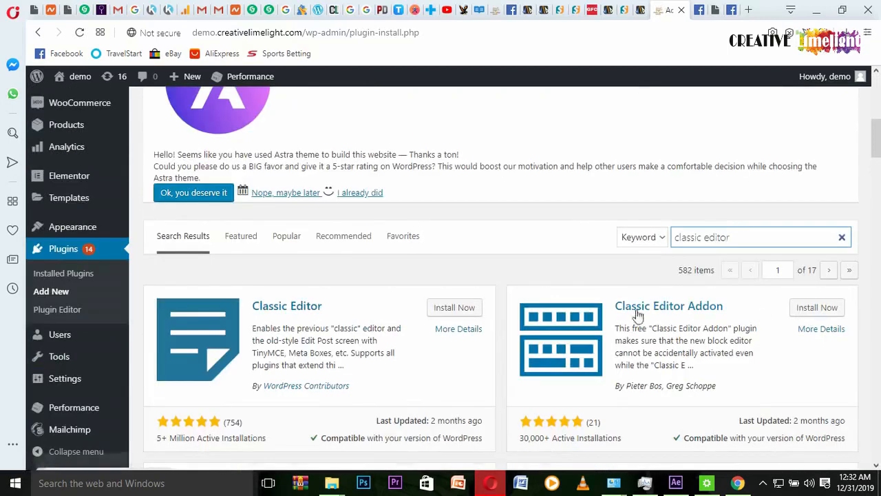
left_click(452, 310)
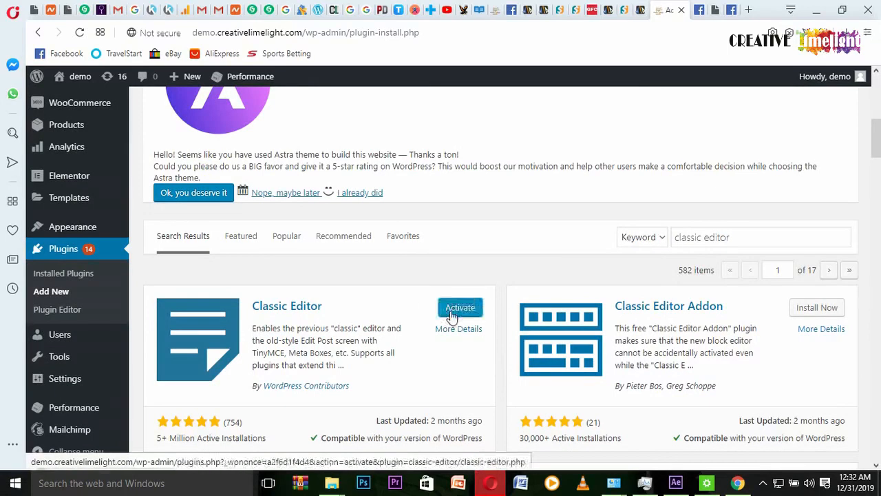
scroll(471, 252, "down", 1)
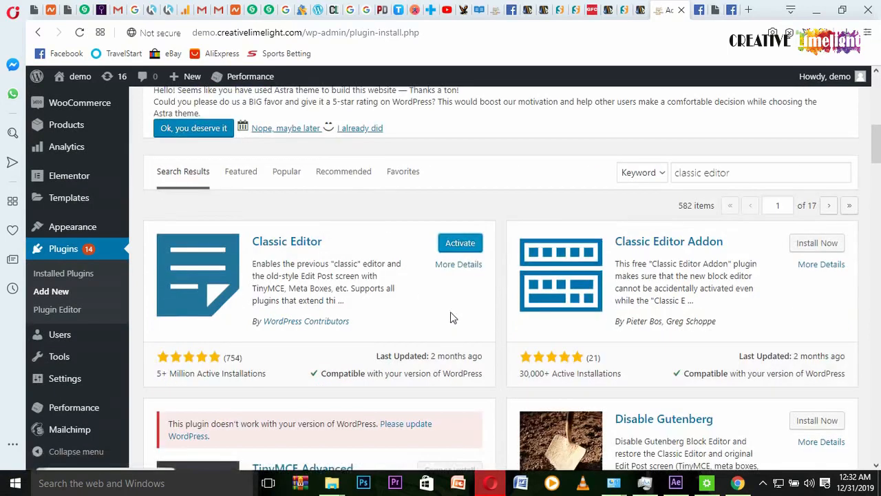
left_click(468, 249)
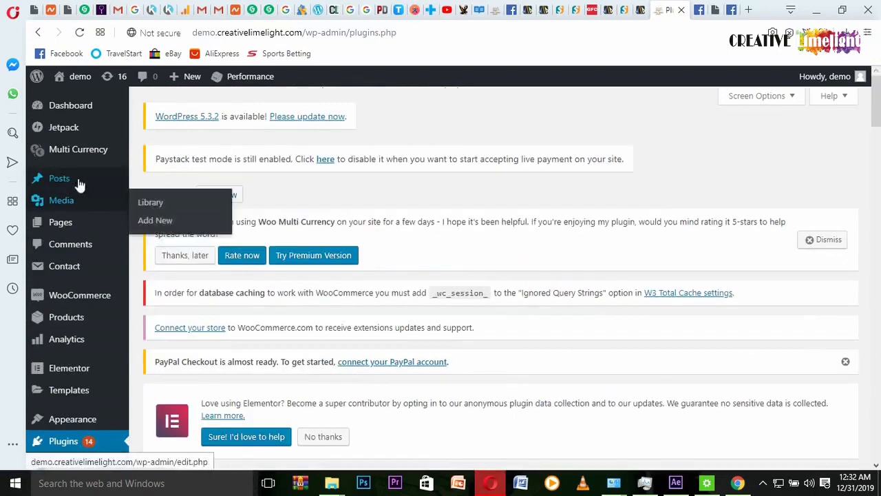
Step: Open a new post again and examine the classic editor's title field, toolbar and publishing options
mouse_move(73, 181)
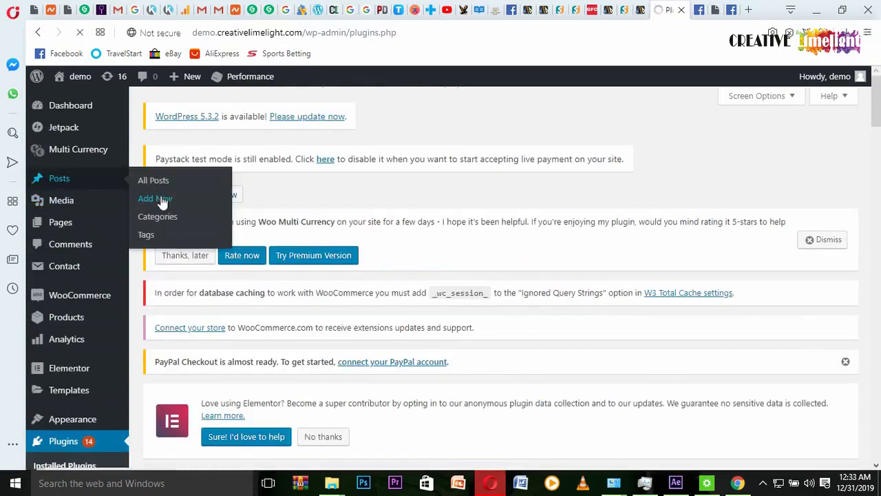
left_click(161, 200)
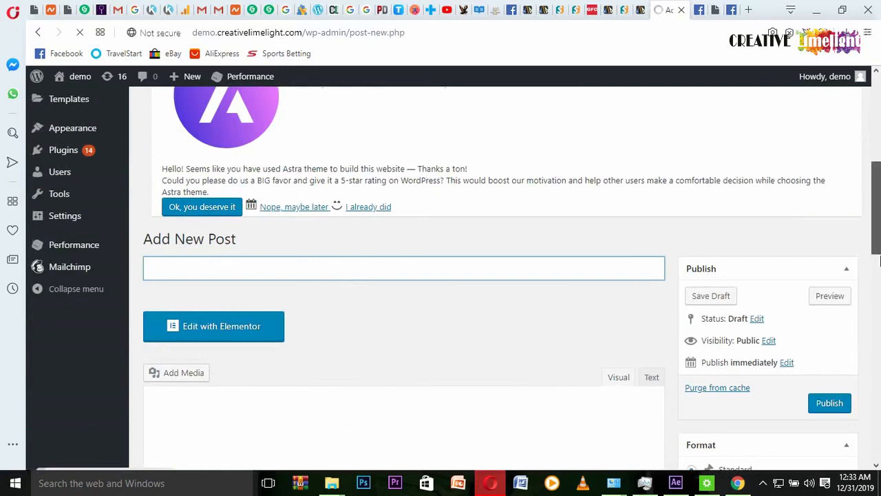
mouse_move(880, 259)
left_mouse_down()
mouse_move(880, 242)
mouse_move(880, 254)
left_mouse_up()
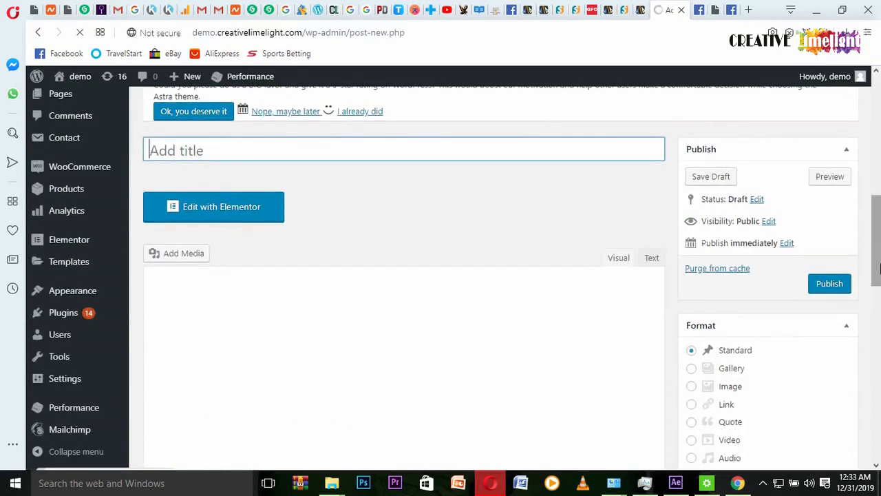
left_click_drag(880, 255, 880, 230)
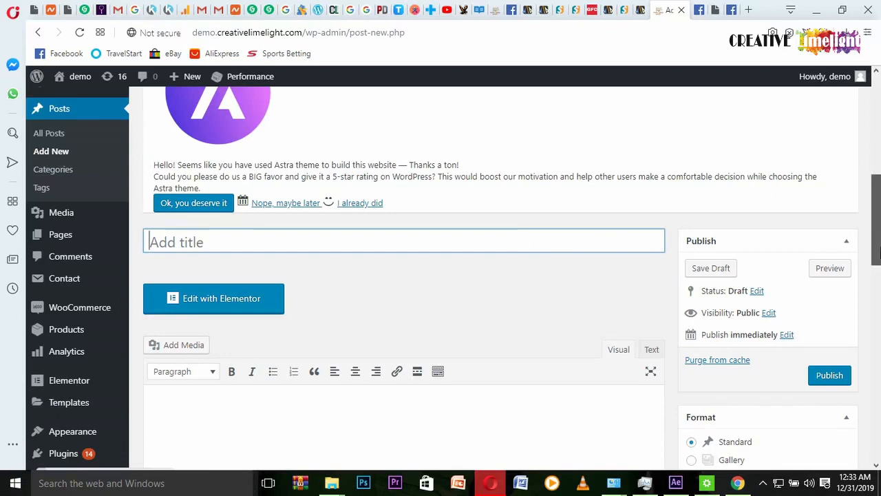
left_click_drag(877, 255, 877, 282)
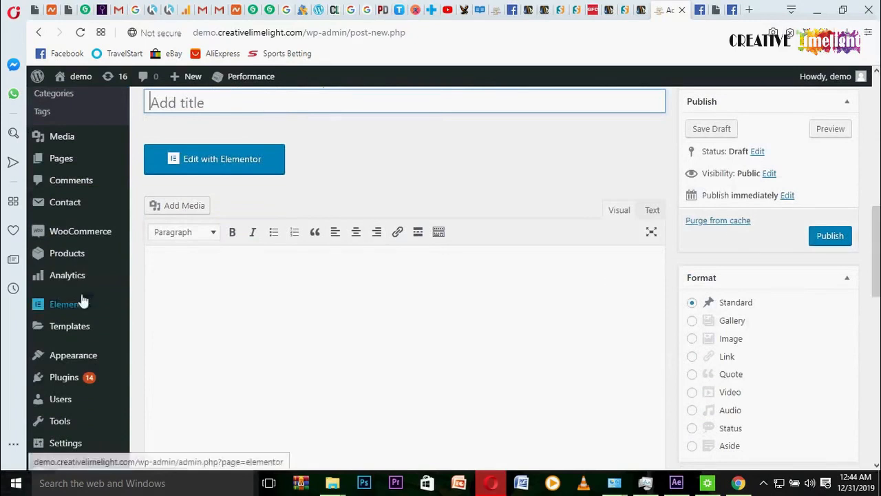
Step: In the Writing settings, set the default editor for all users to Block Editor and save the changes
scroll(76, 356, "down", 1)
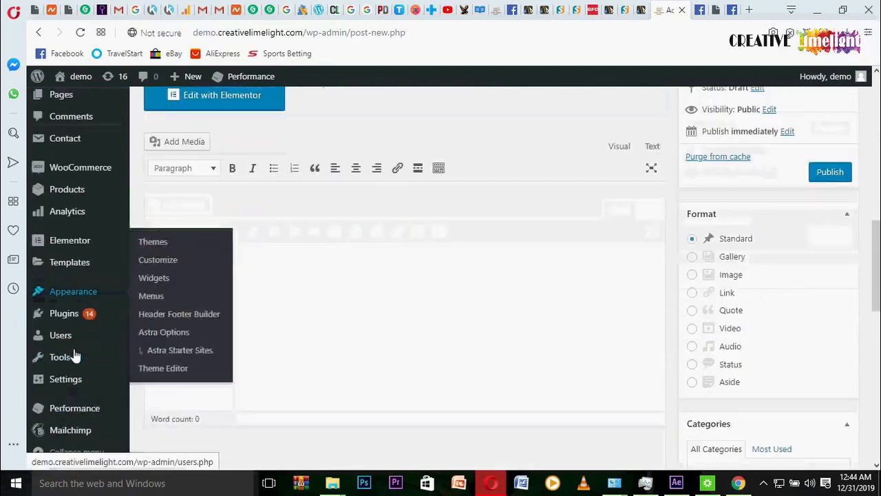
mouse_move(88, 381)
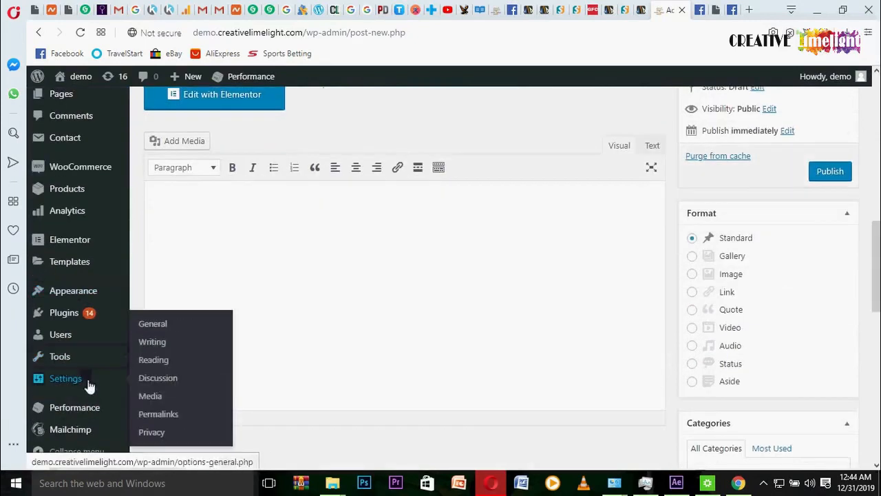
left_click(158, 345)
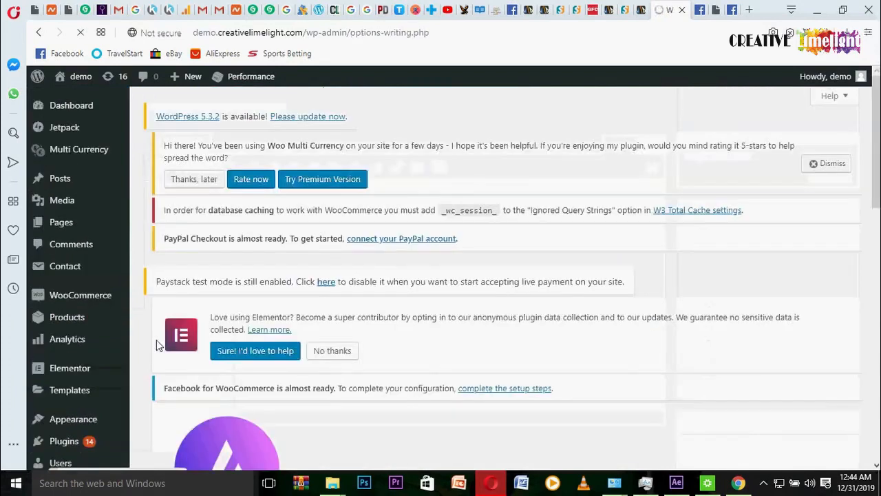
scroll(360, 305, "down", 4)
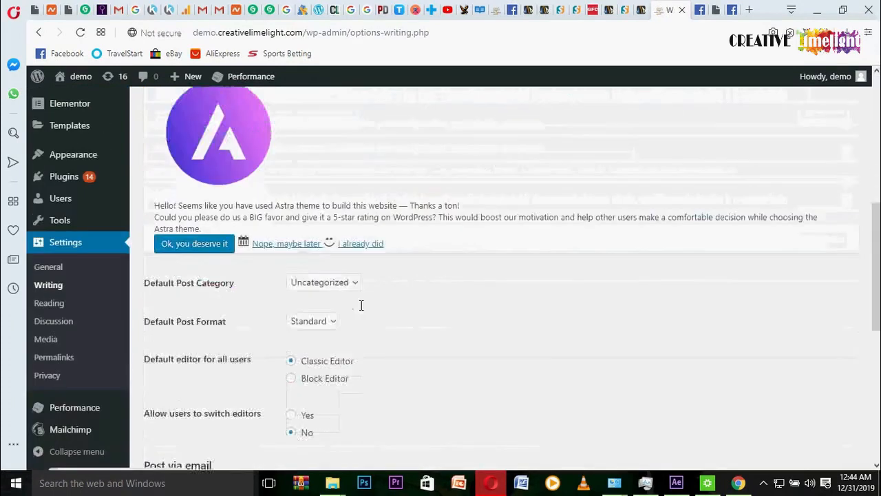
scroll(360, 305, "down", 3)
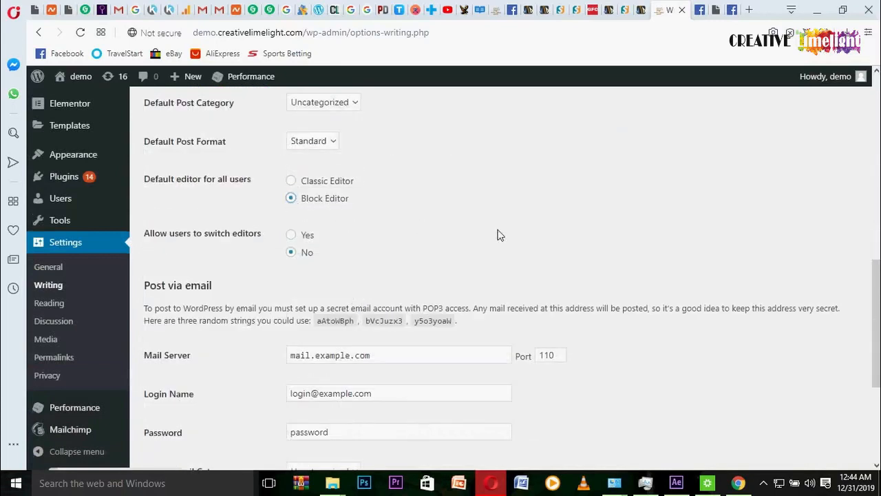
scroll(499, 236, "down", 4)
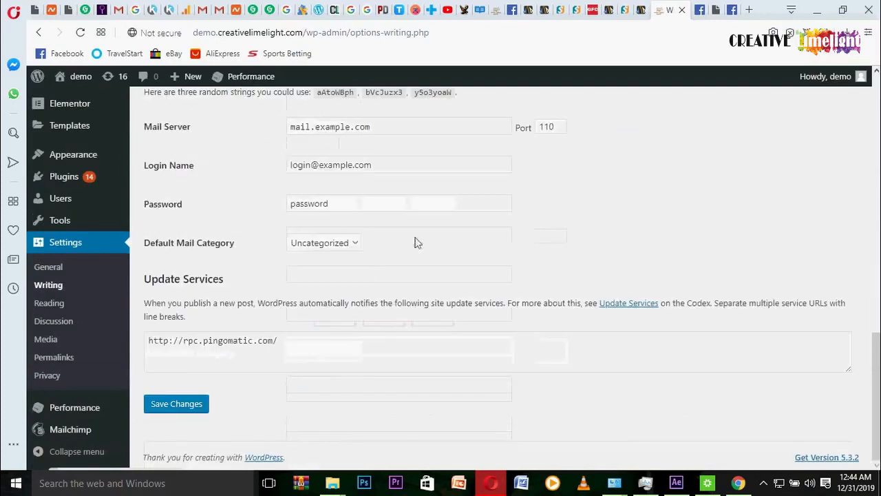
left_click(177, 406)
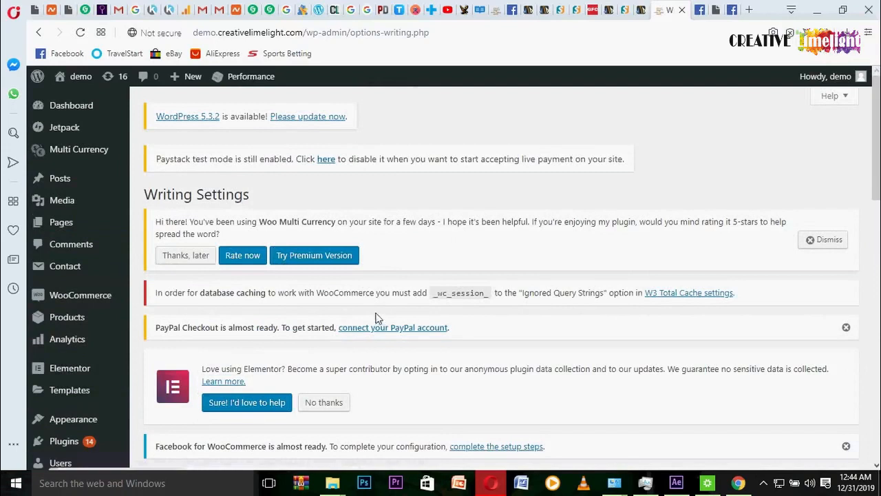
scroll(428, 215, "down", 3)
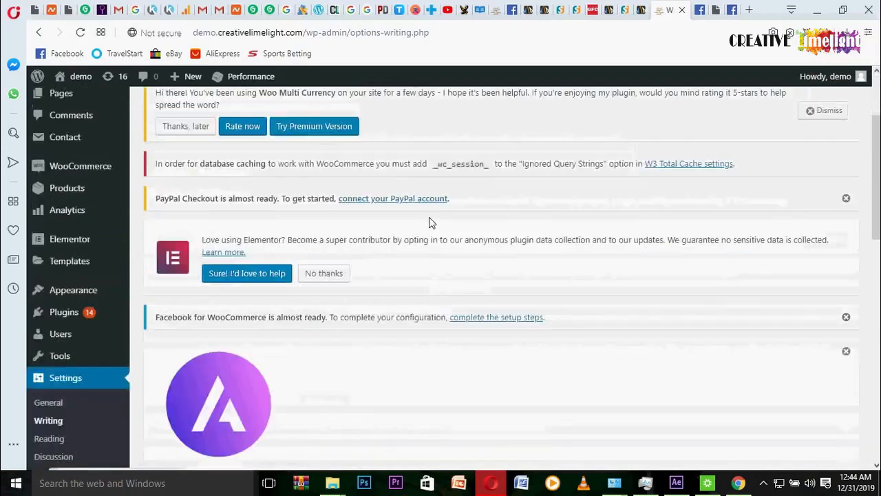
scroll(429, 223, "down", 6)
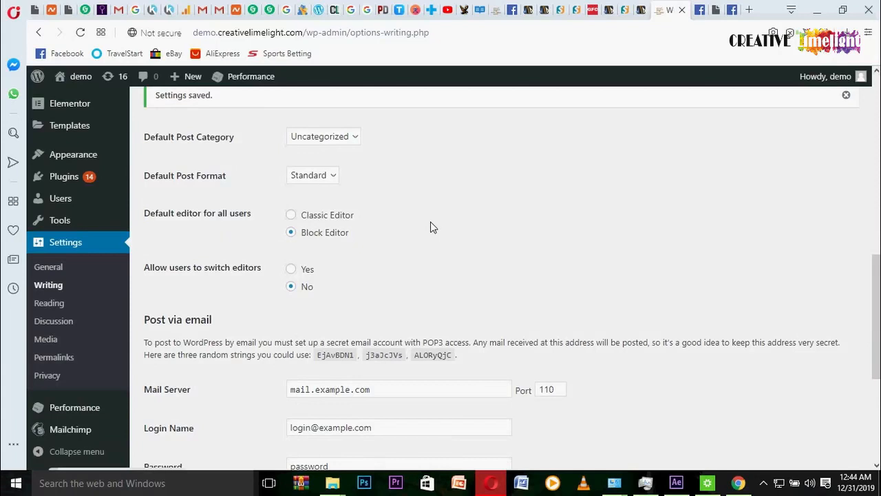
Step: In the Writing settings, set Allow users to switch editors to Yes and save the changes
scroll(432, 227, "up", 7)
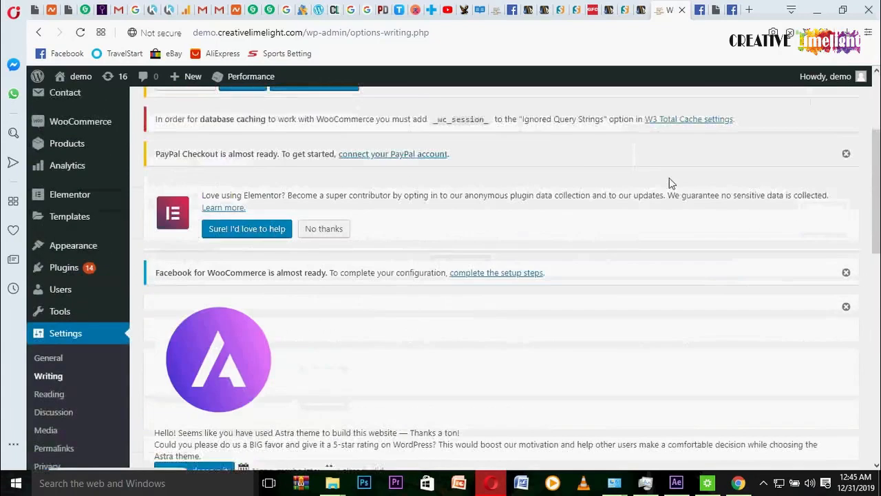
scroll(672, 181, "down", 3)
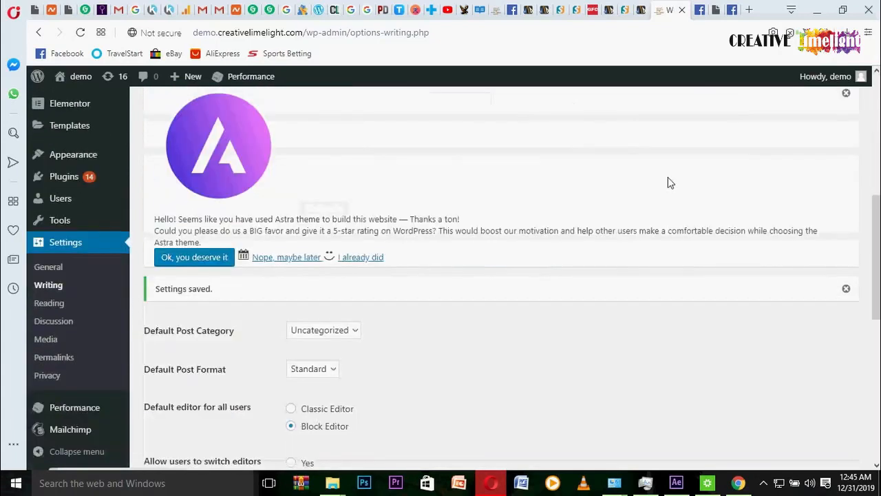
scroll(668, 183, "down", 1)
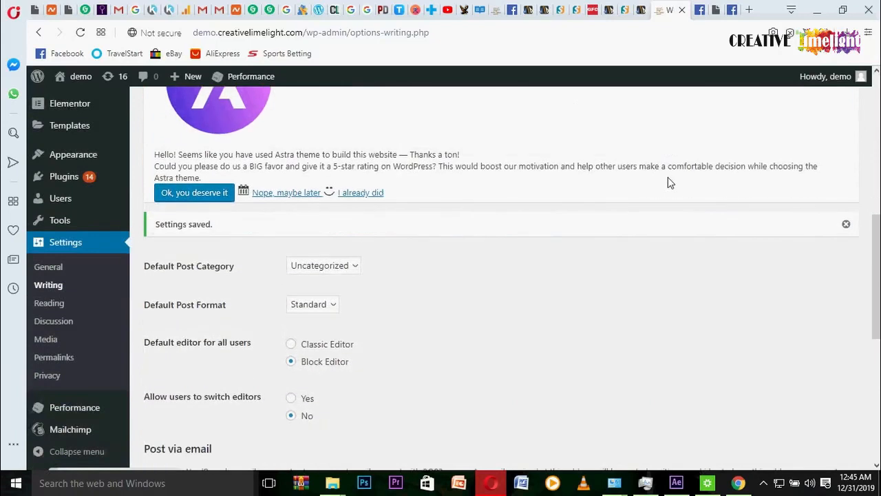
scroll(667, 183, "down", 1)
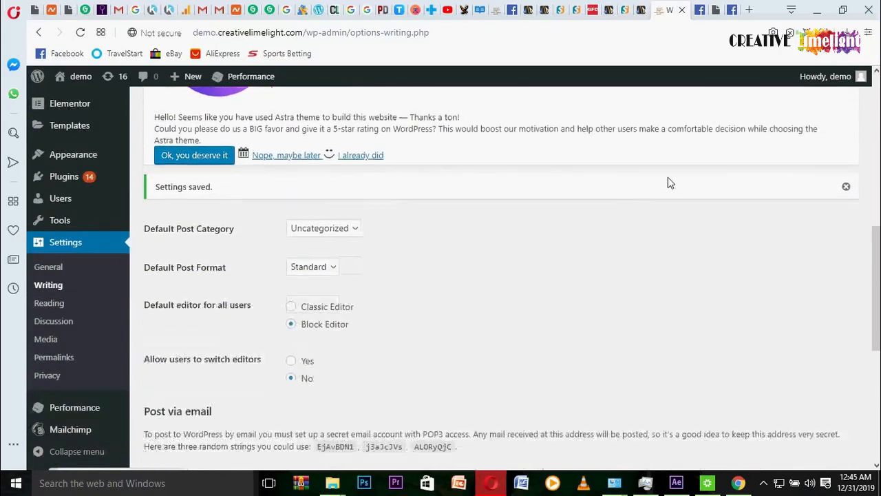
scroll(668, 179, "down", 1)
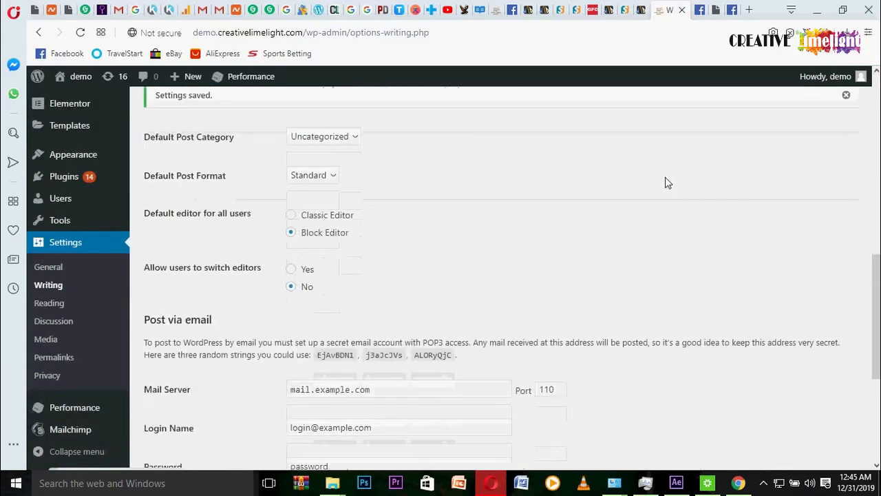
left_click(292, 270)
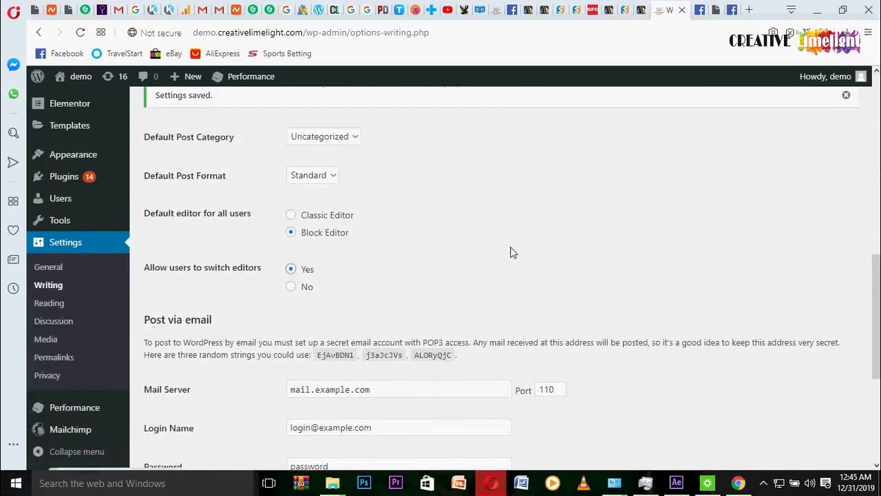
scroll(511, 252, "down", 2)
scroll(510, 250, "down", 2)
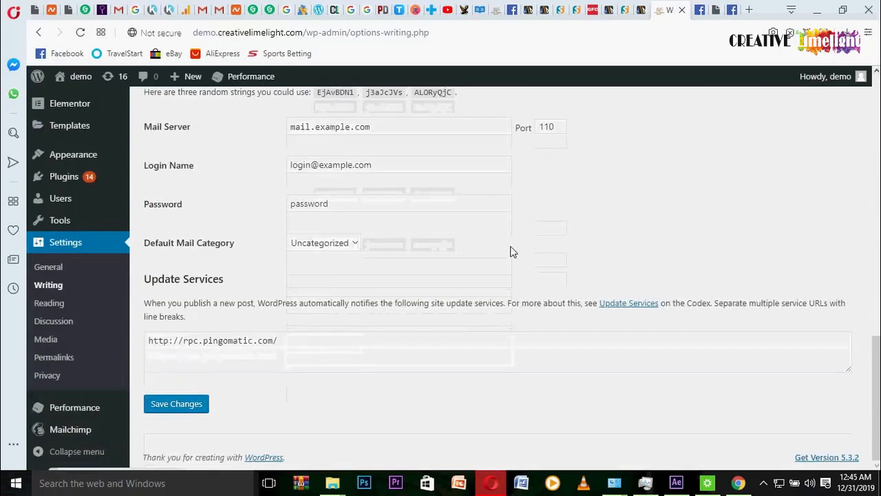
left_click(195, 404)
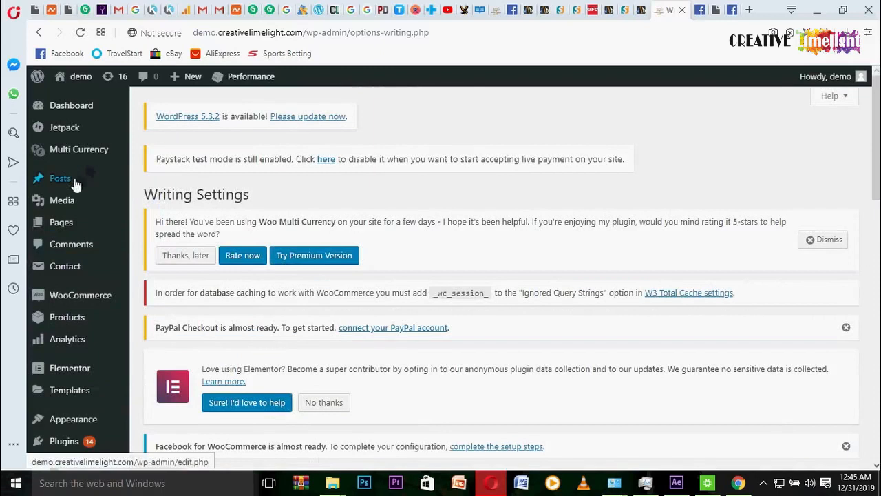
Step: Open a new post in the block editor and look through its document settings
mouse_move(74, 181)
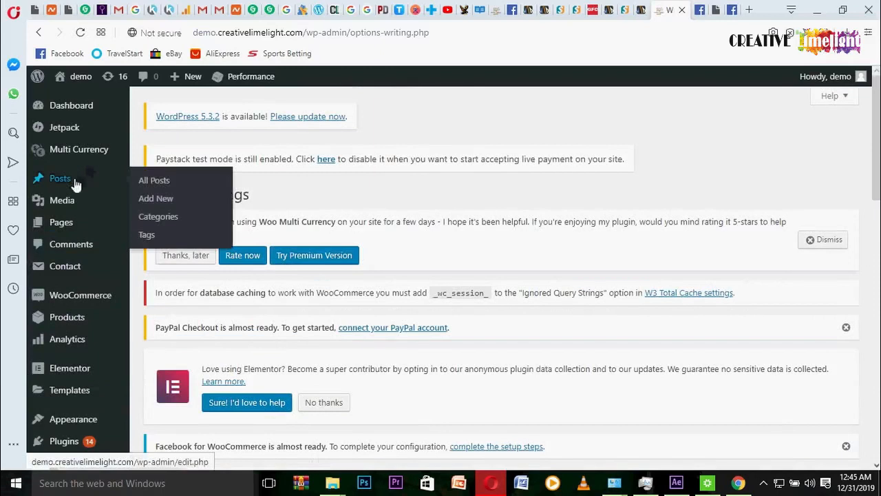
left_click(158, 199)
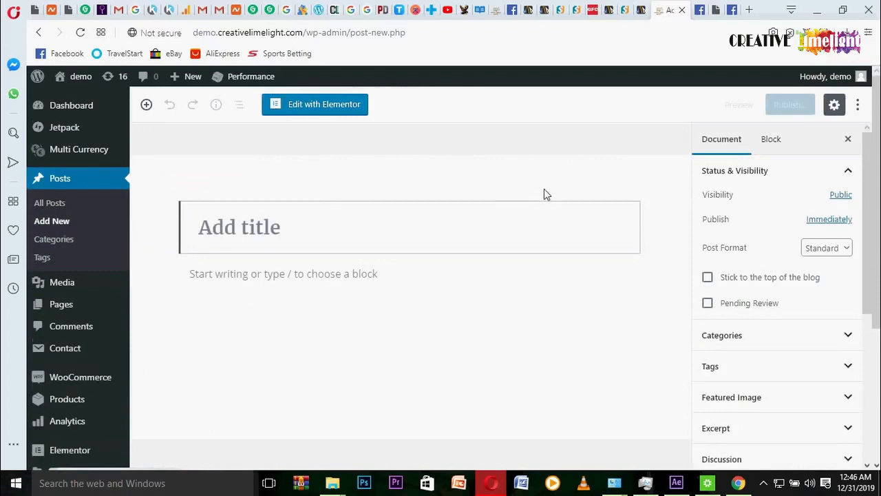
scroll(544, 191, "down", 3)
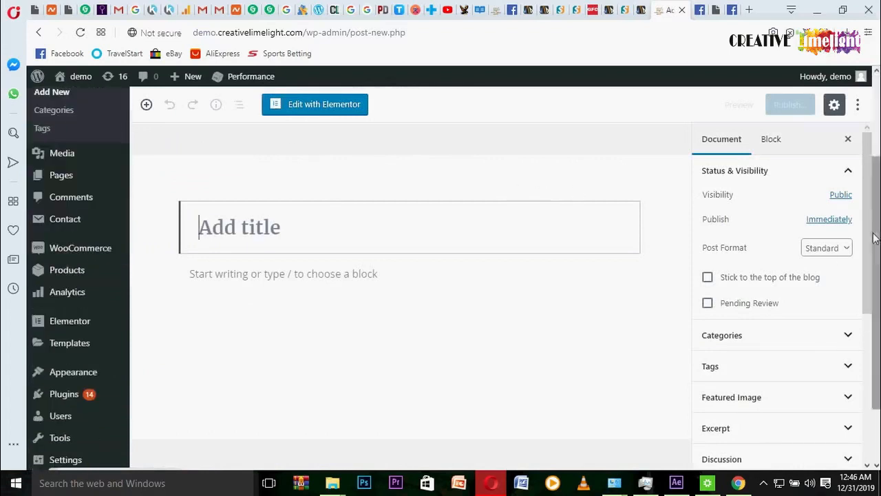
scroll(854, 345, "down", 3)
scroll(848, 386, "down", 2)
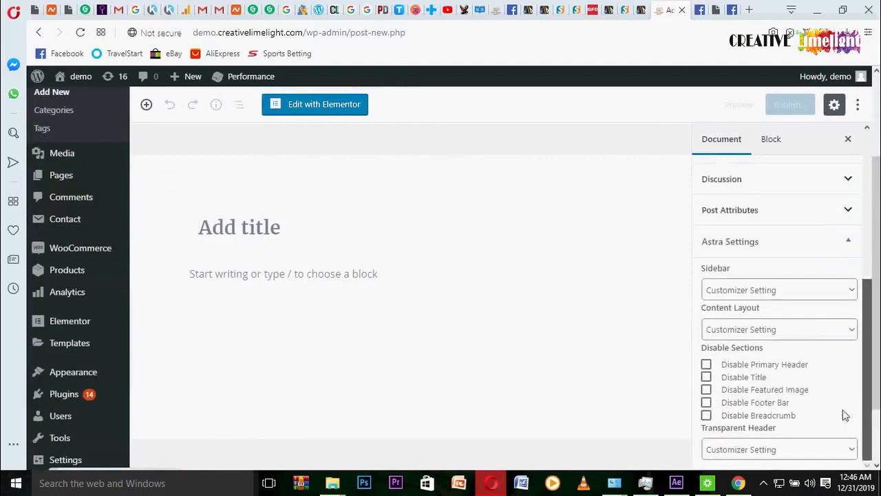
scroll(846, 413, "up", 5)
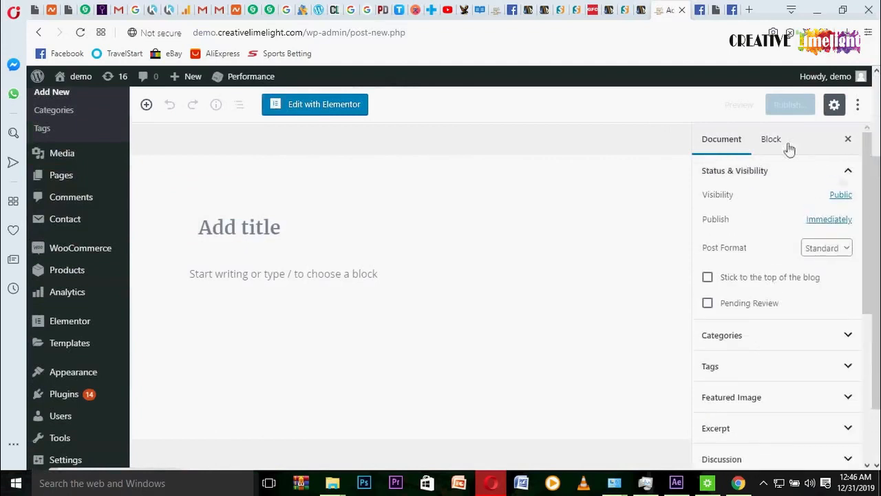
Step: Look up the Switch to Classic Editor command among the block editor's options without switching
left_click(857, 110)
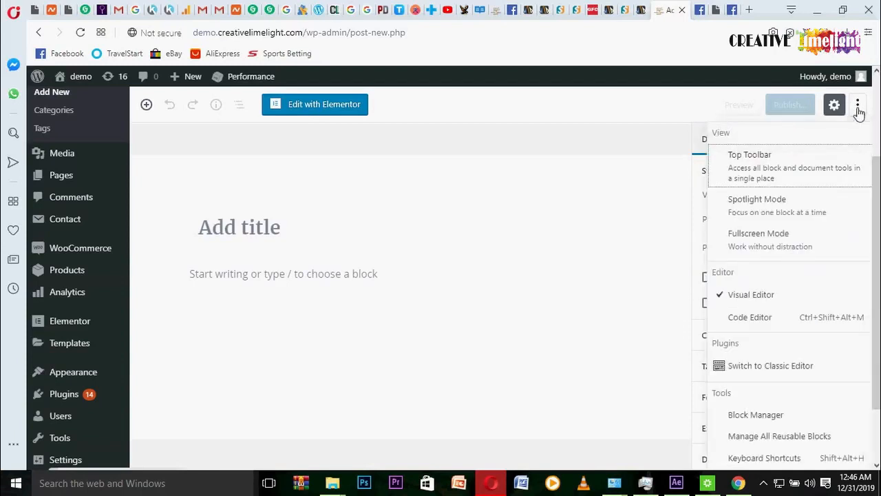
left_click(784, 365)
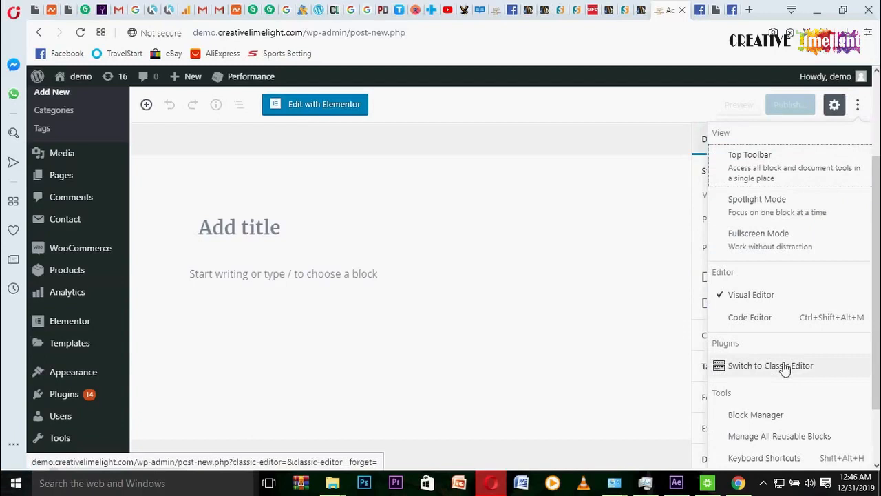
left_click(531, 205)
Step: Enter "How to shop online" as the title of the new post
left_click(253, 221)
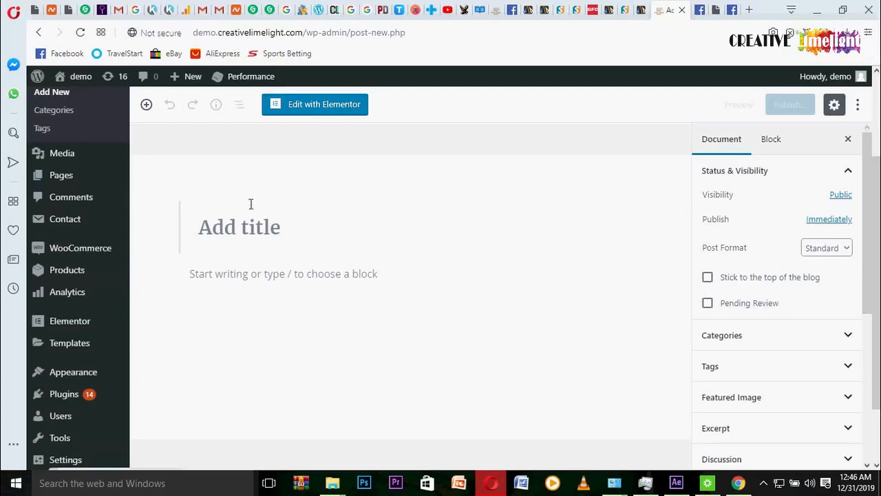
left_click(222, 222)
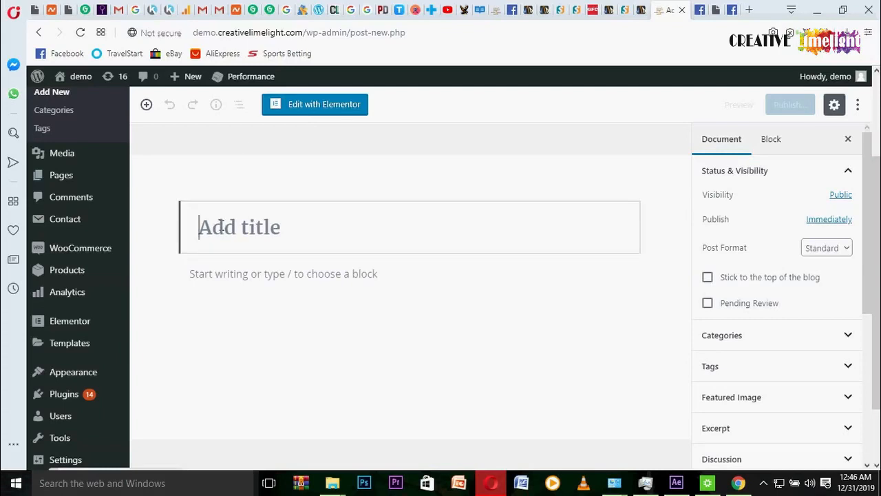
type("h")
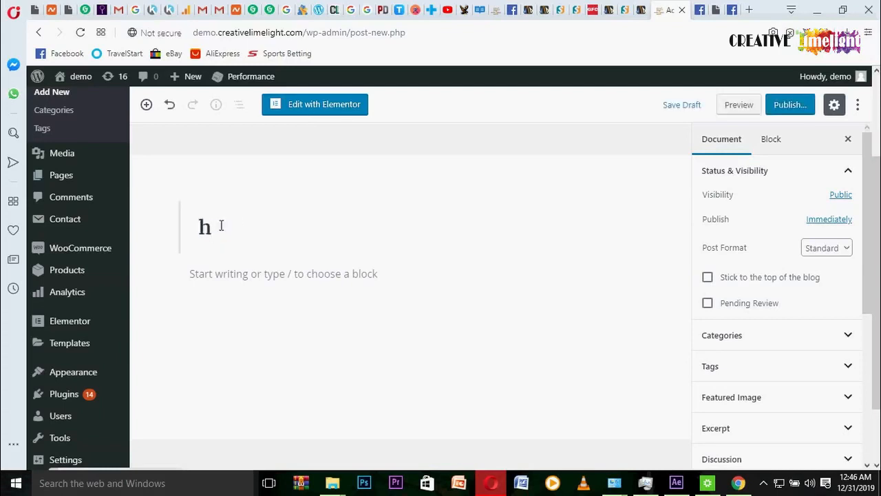
type("ow")
key("BackSpace")
key("BackSpace")
key("BackSpace")
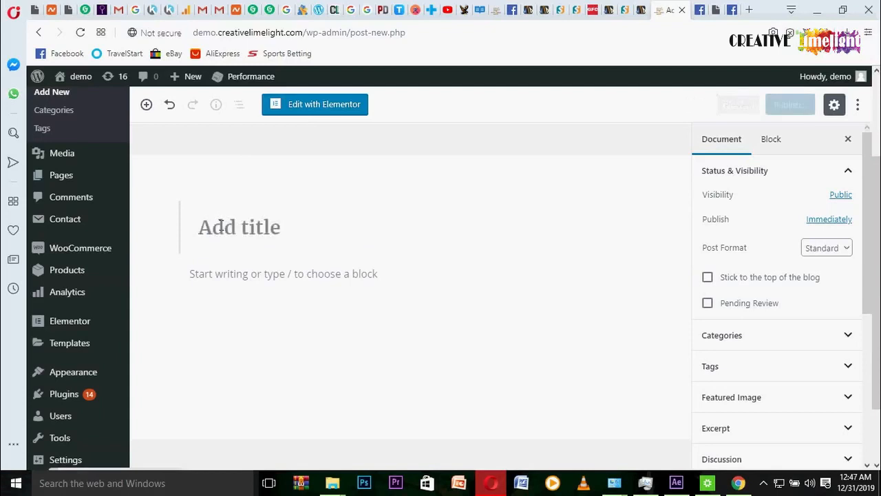
type("H")
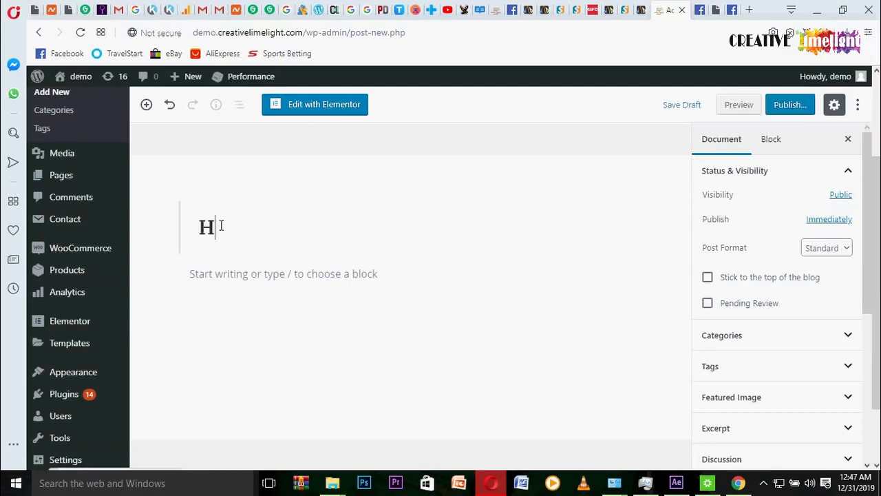
type("ow to")
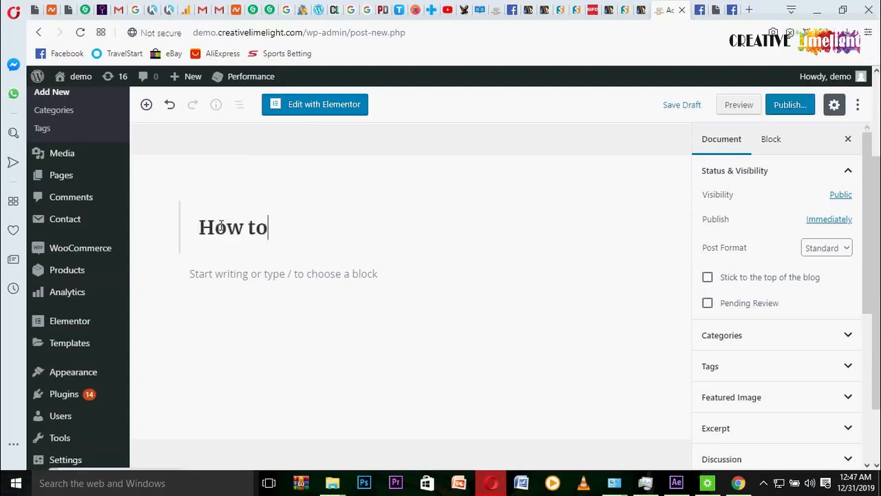
type(" shop ")
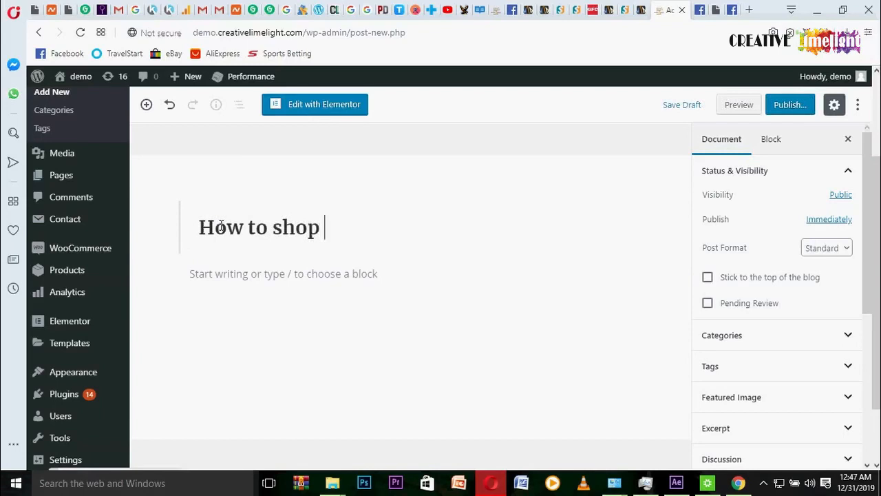
type("online")
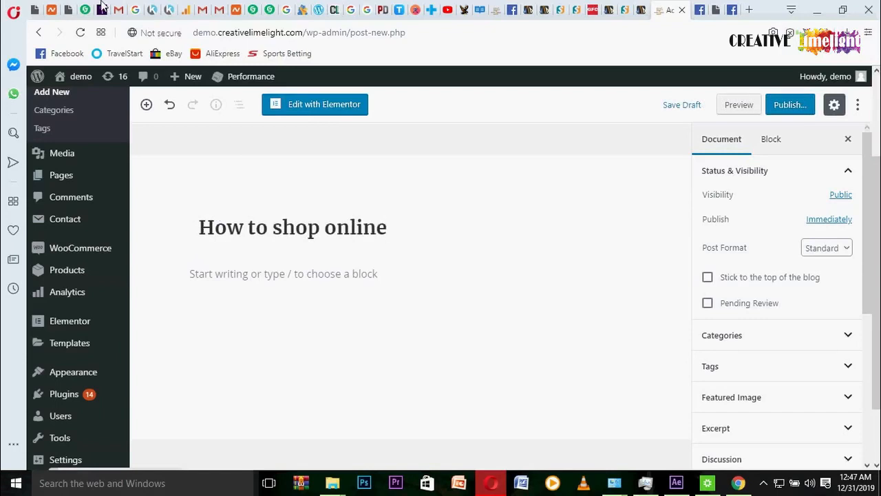
Step: Copy the post title and search Google for "How to shop online" in a new browser tab
key("ctrl+a")
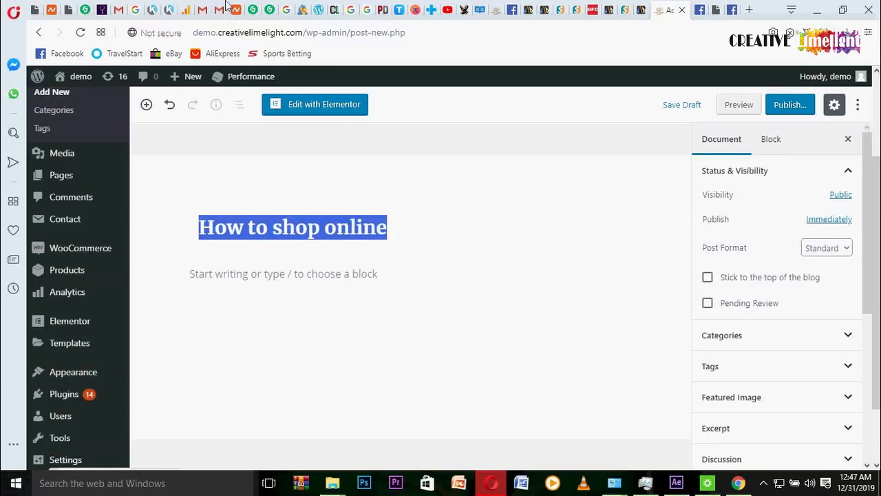
left_click(750, 9)
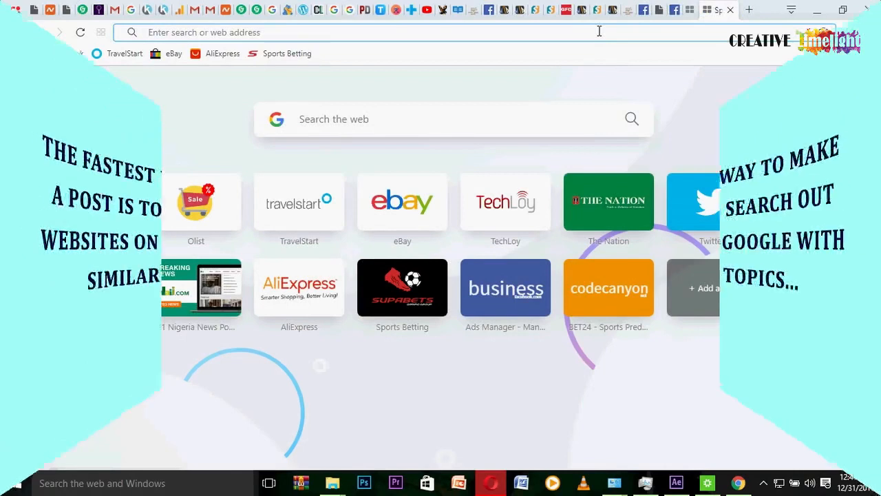
type("How to shop online")
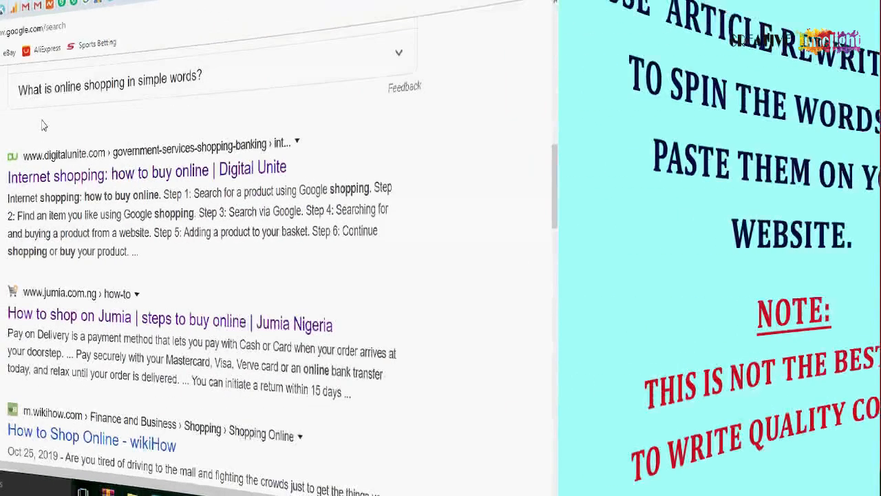
Step: Open the Money Advice Service article on shopping safely online and copy its text from the heading through the paragraph ending with the FCA register
scroll(244, 174, "down", 10)
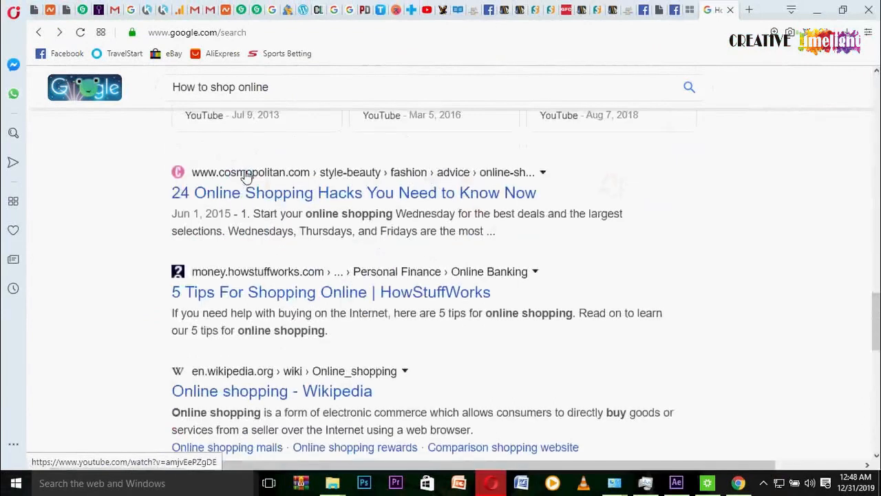
scroll(246, 176, "down", 4)
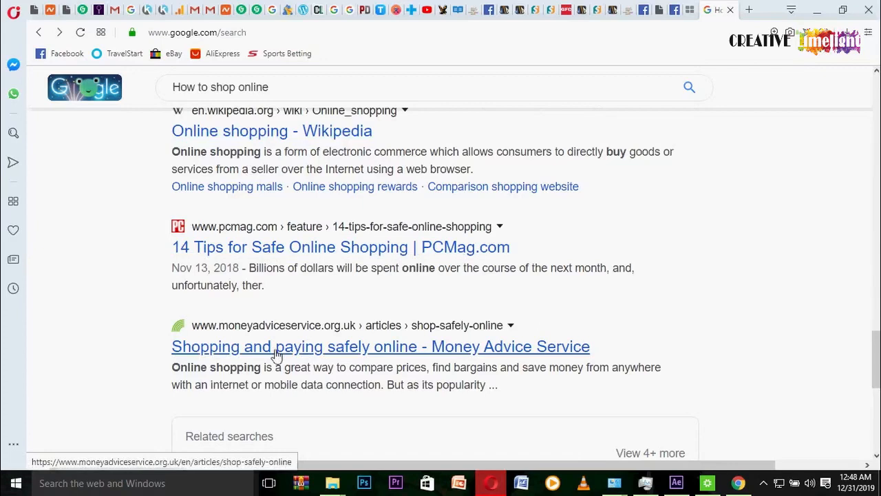
left_click(277, 353)
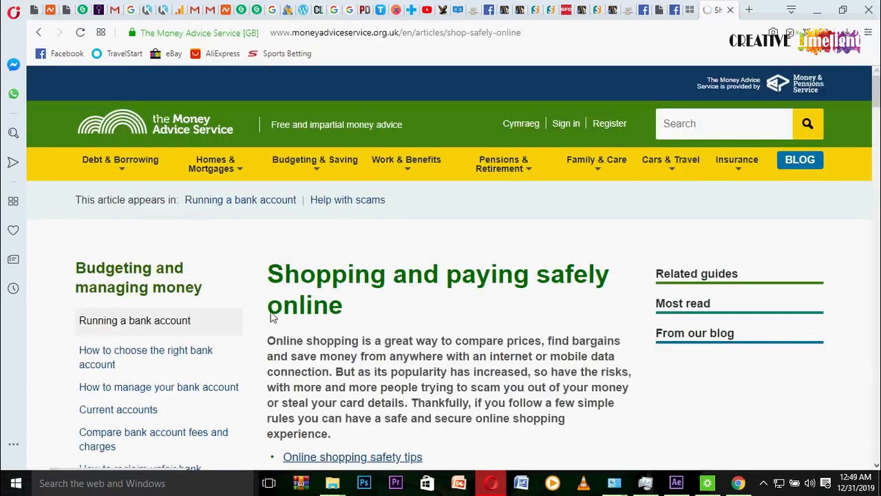
left_click_drag(267, 273, 462, 311)
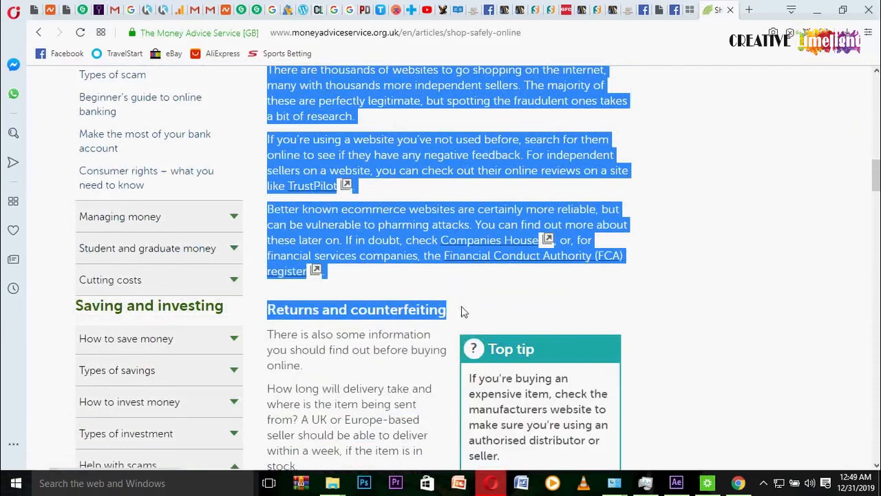
left_click_drag(509, 285, 577, 274)
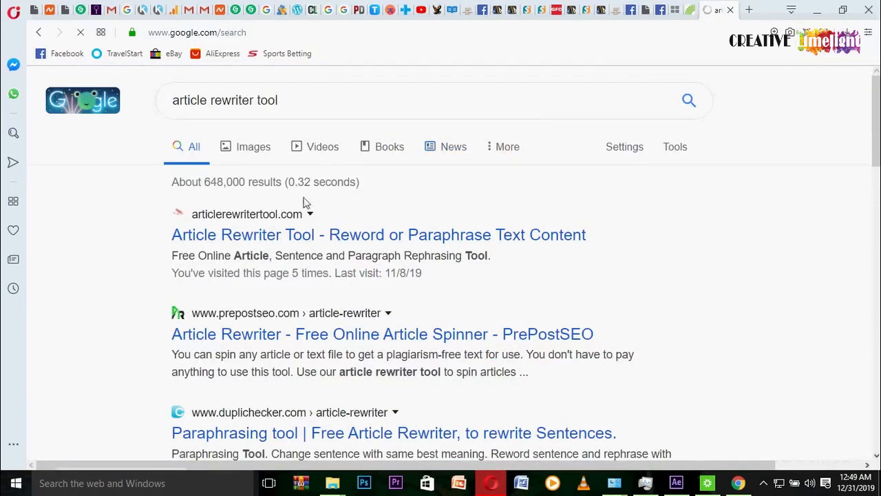
Step: Open articlerewritertool.com from the "article rewriter tool" search results, paste the copied article as the content to rewrite and review it
left_click(304, 238)
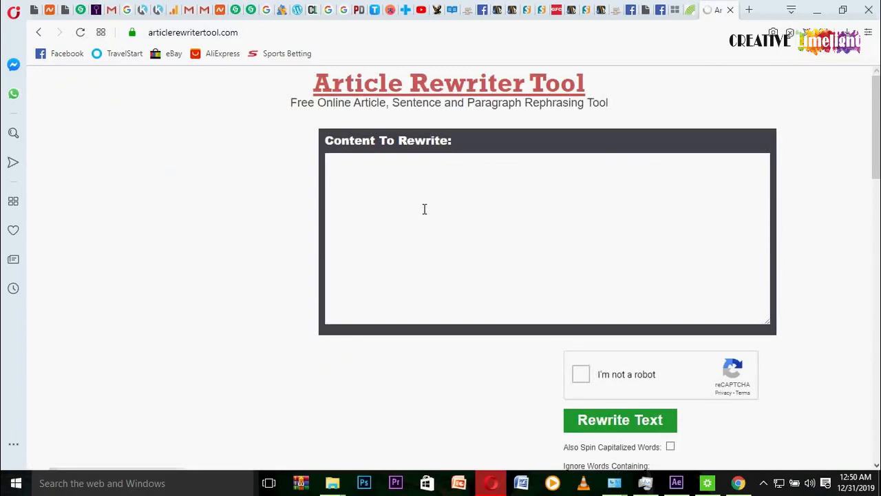
left_click(424, 209)
key("ctrl+v")
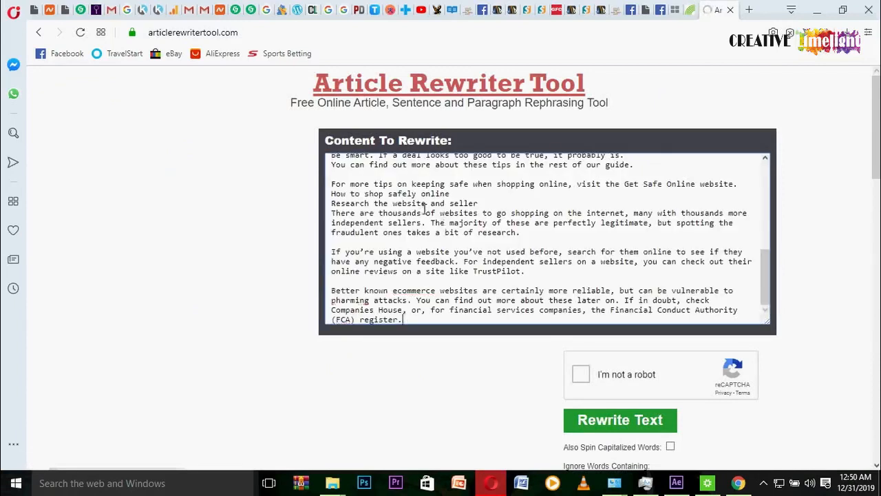
scroll(767, 261, "up", 5)
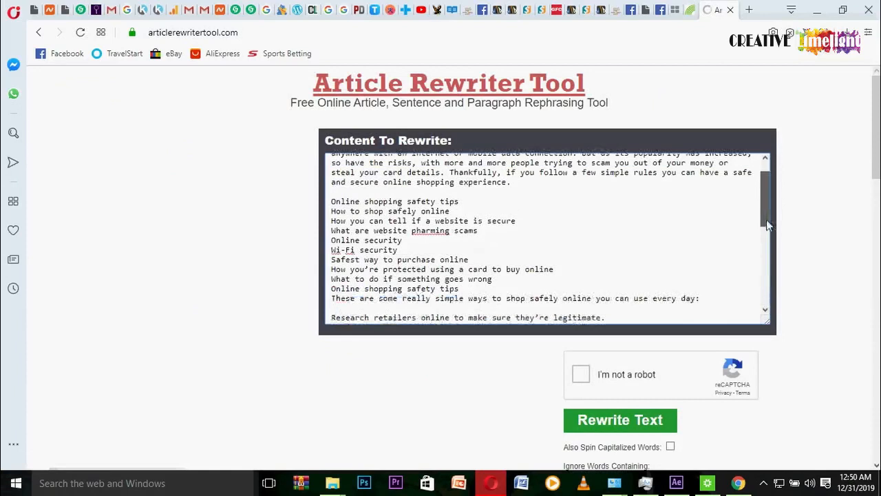
left_click_drag(762, 200, 785, 341)
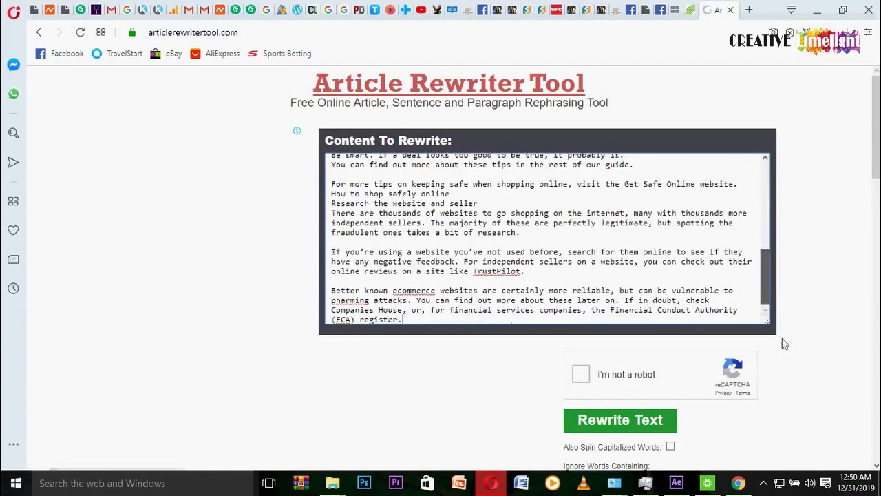
Step: Complete the reCAPTCHA check and turn on the option to also spin capitalized words
left_click(589, 380)
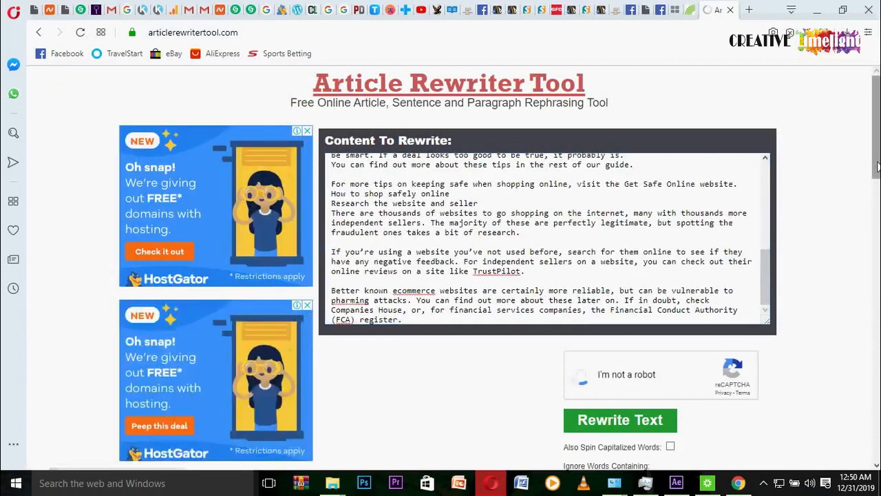
scroll(878, 166, "down", 3)
left_click(684, 277)
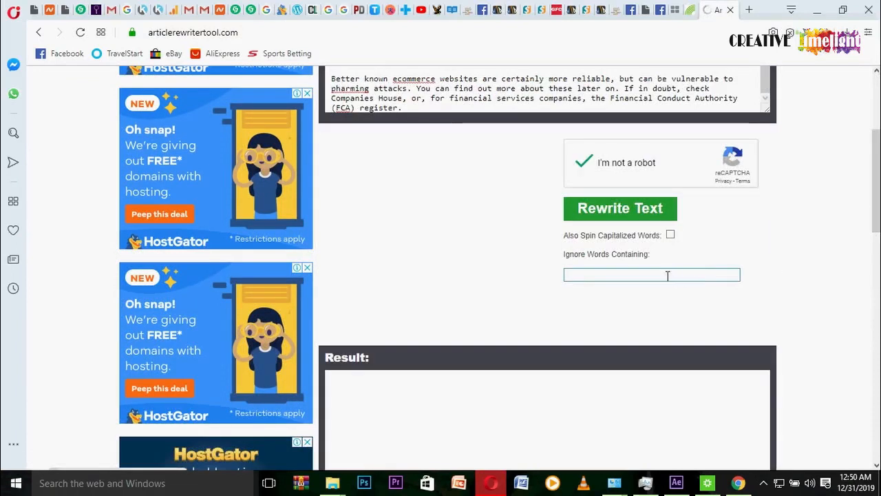
left_click(670, 235)
left_click(614, 276)
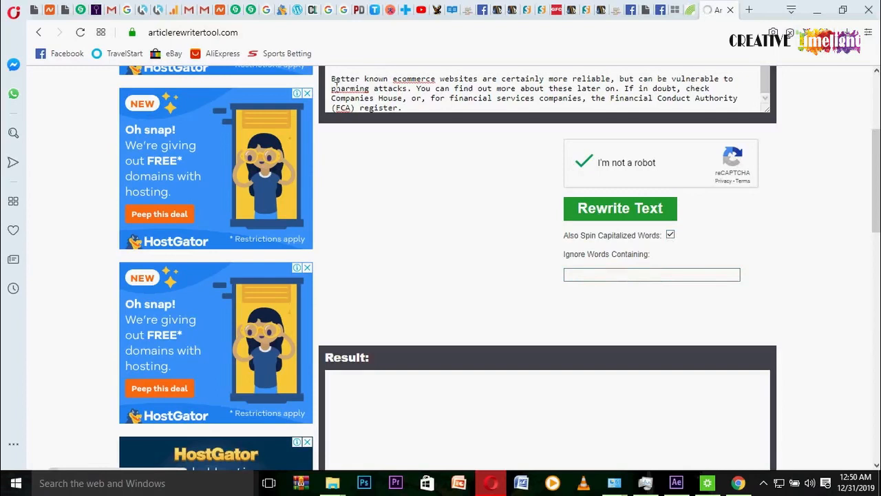
Step: Review the pasted source article and set the rewriter to ignore words containing "shopping"
left_click_drag(877, 226, 878, 183)
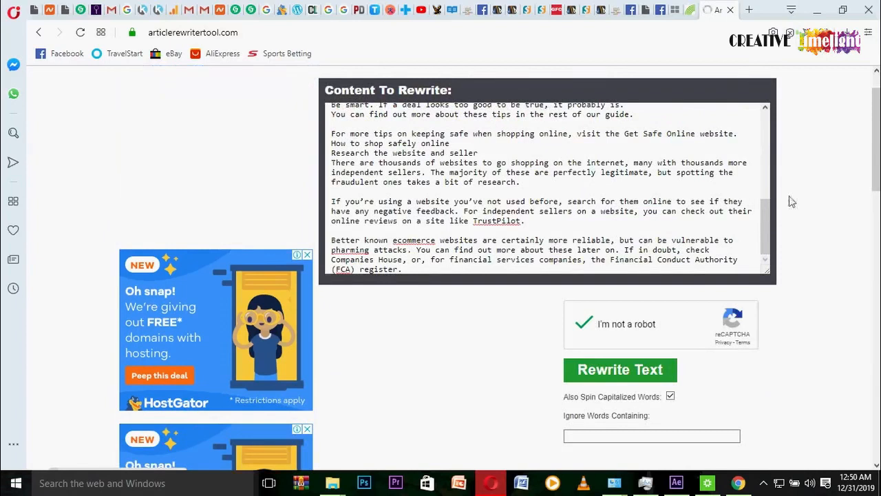
left_click_drag(767, 230, 767, 131)
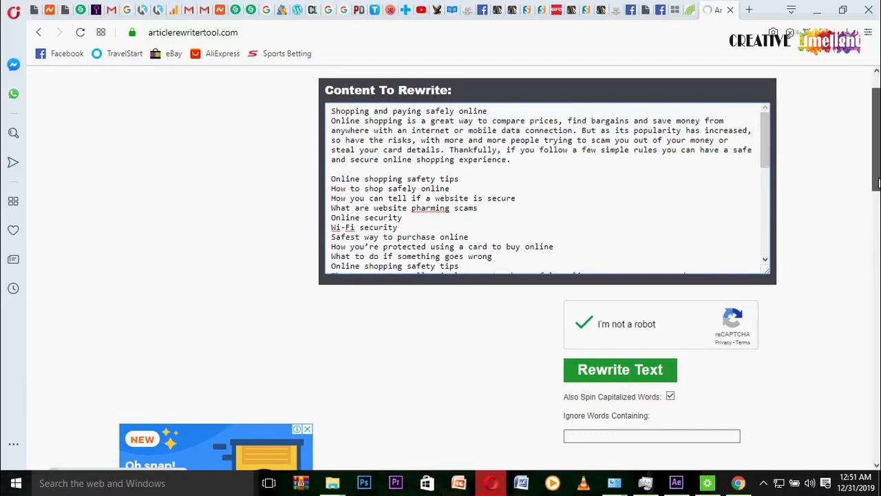
left_click_drag(878, 183, 878, 222)
left_click(655, 284)
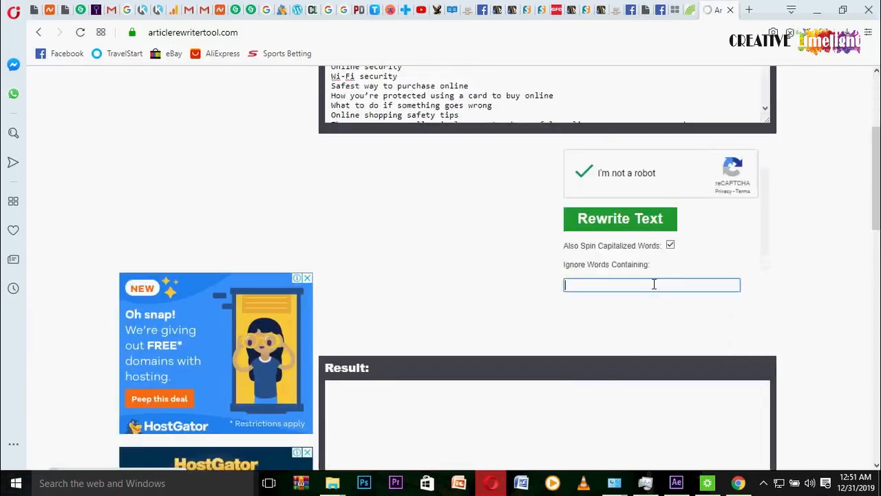
type("shoping")
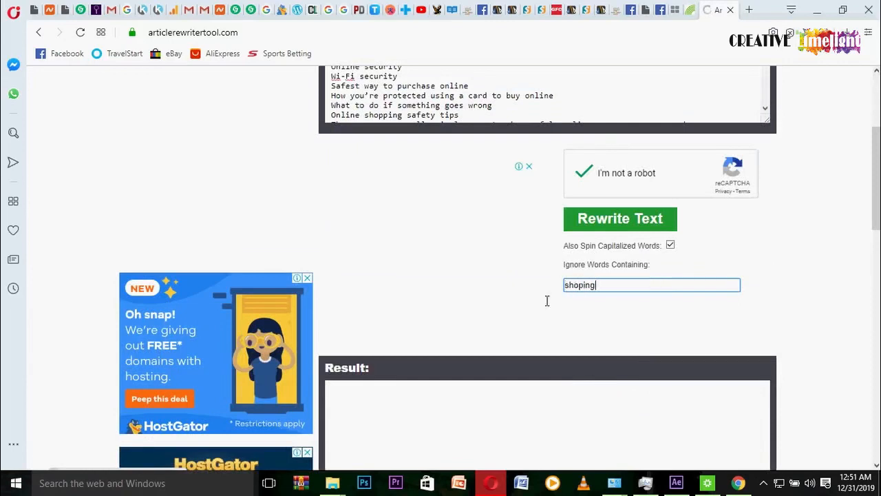
left_click(580, 287)
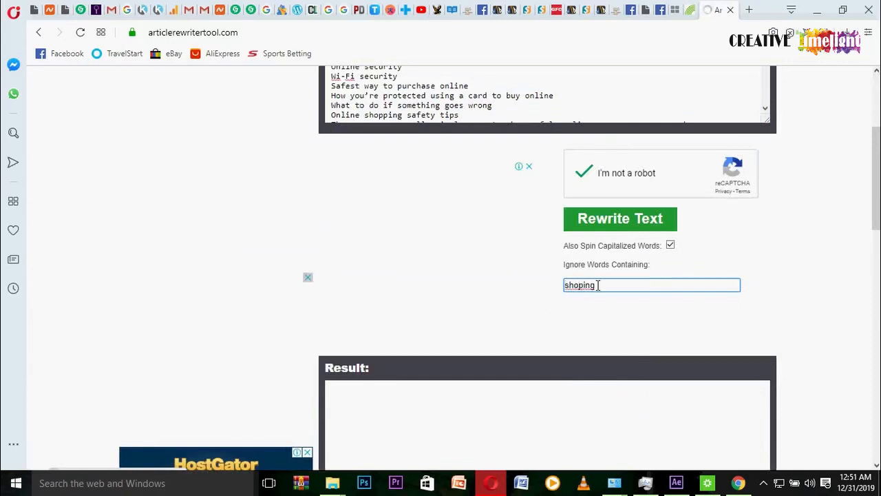
type("p")
left_click_drag(879, 214, 879, 163)
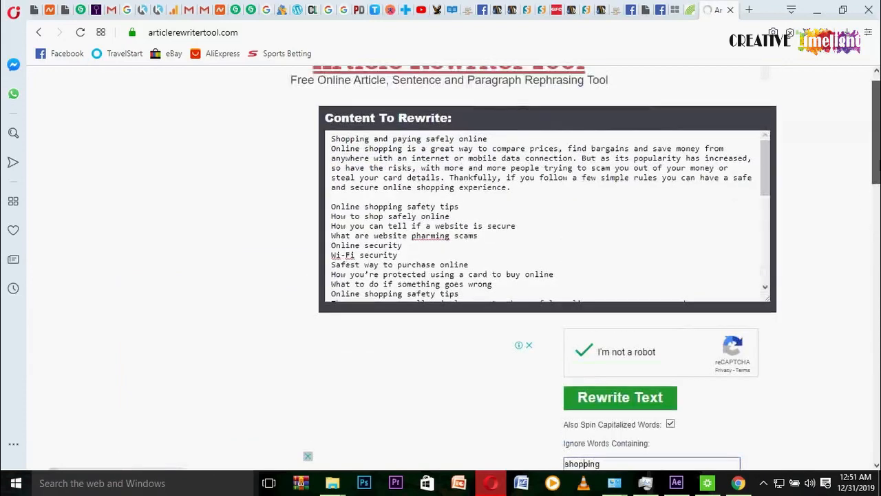
scroll(879, 164, "down", 3)
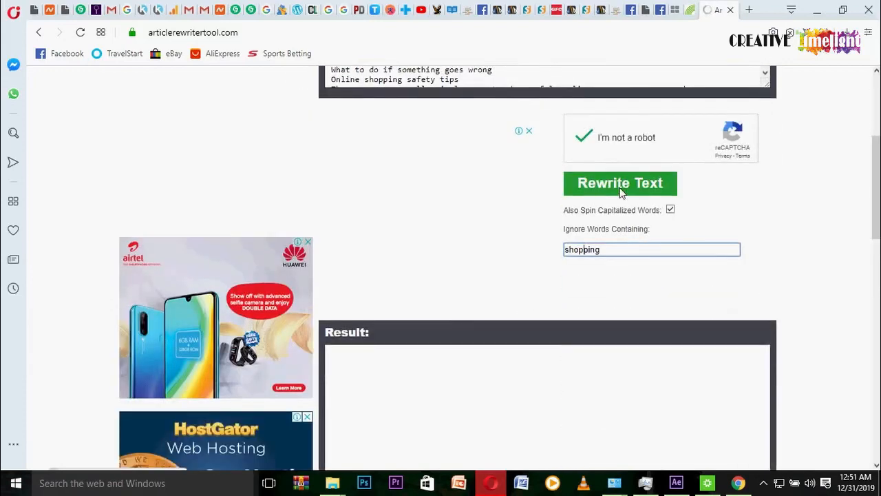
Step: Run the rewrite on the article and bring up the rewritten result
left_click(620, 187)
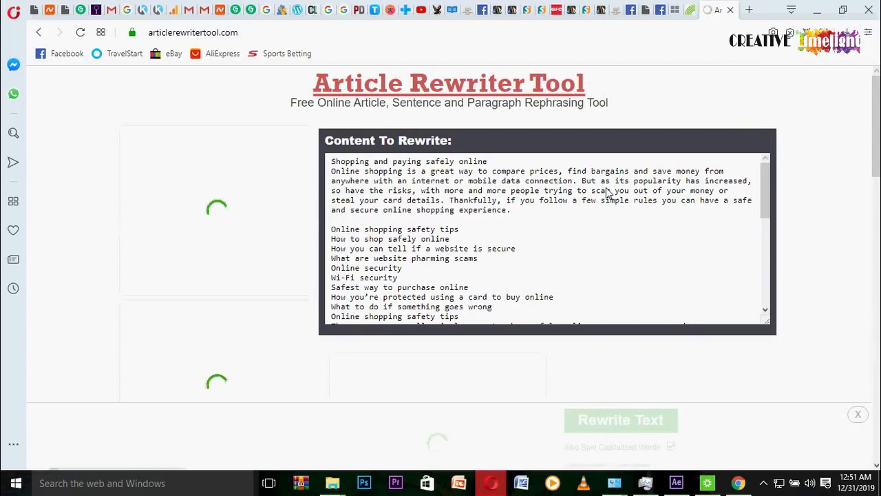
scroll(875, 151, "down", 4)
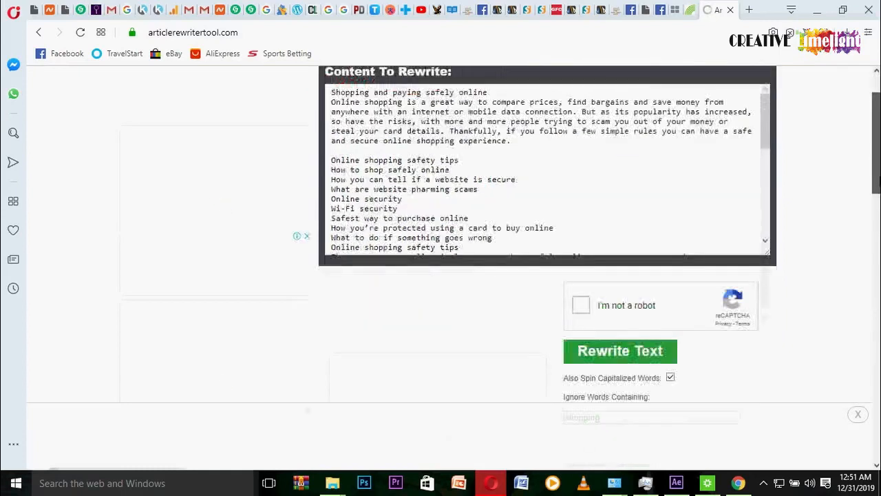
scroll(418, 188, "down", 3)
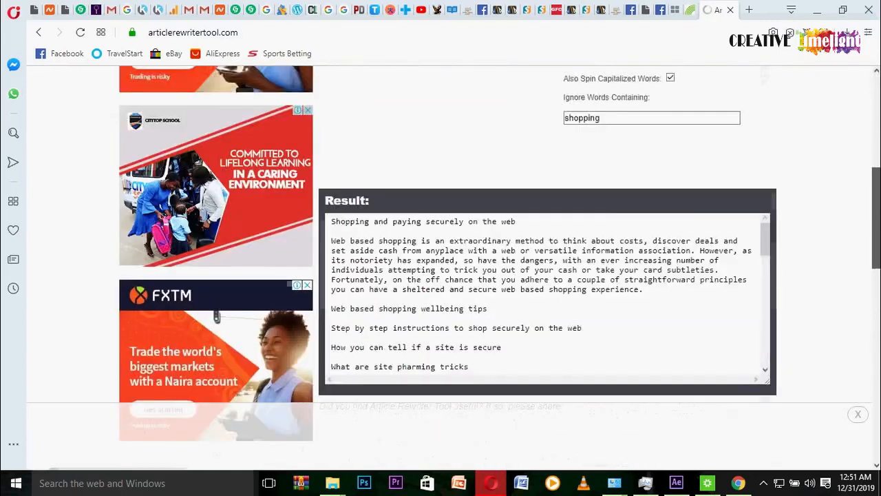
Step: Copy the entire rewritten result, paste it into the body of the "How to shop online" post and review it from the title
left_click(464, 211)
key("ctrl+a")
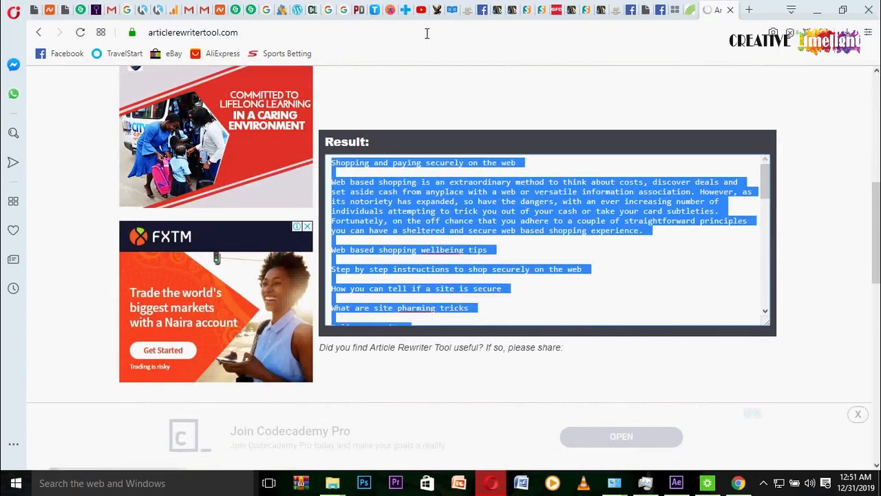
left_click(616, 9)
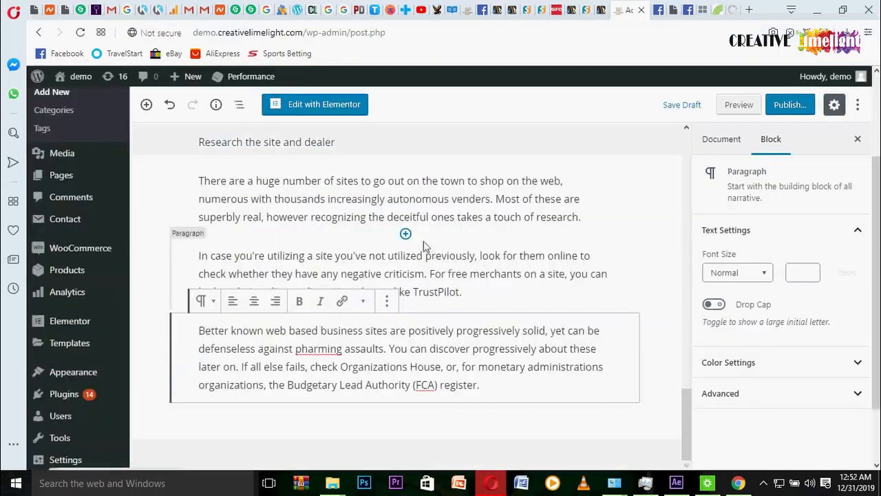
left_click(426, 219)
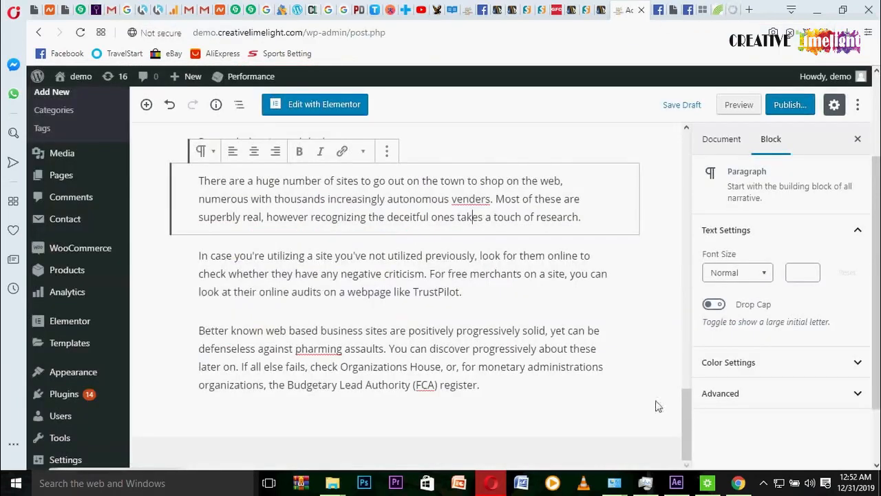
left_click_drag(683, 413, 690, 178)
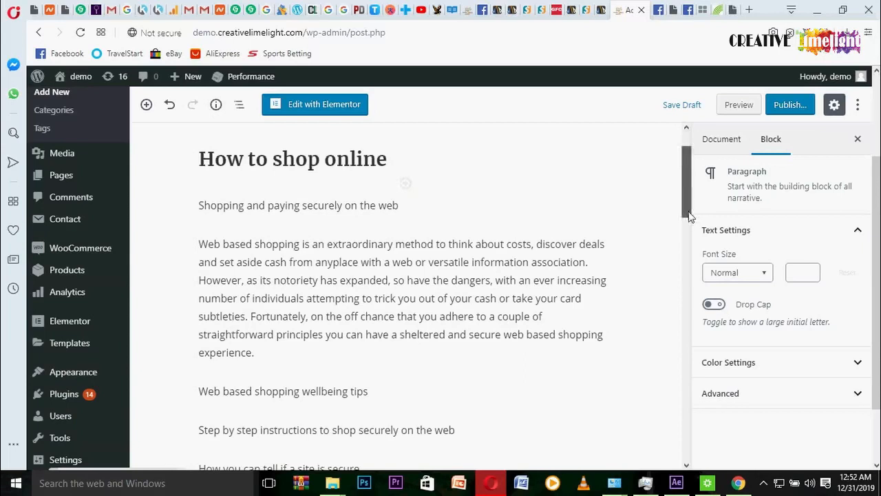
mouse_move(688, 210)
left_mouse_down()
mouse_move(704, 399)
mouse_move(692, 305)
mouse_move(698, 173)
mouse_move(691, 219)
left_mouse_up()
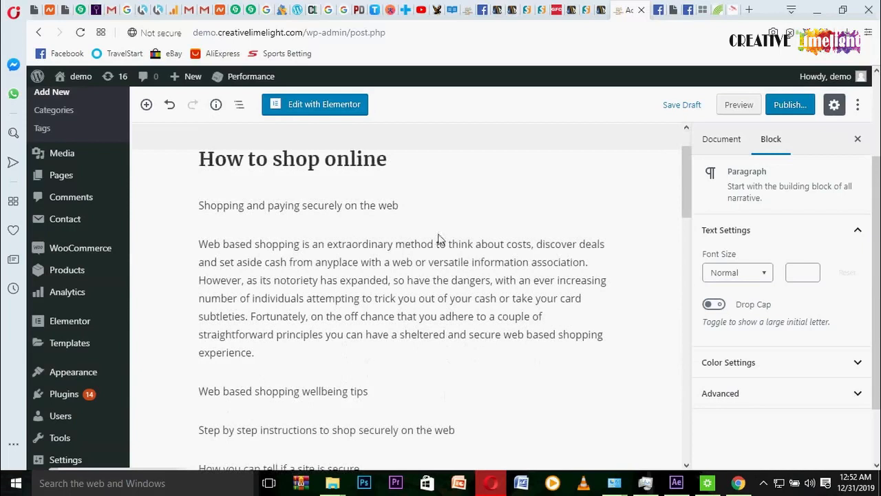
Step: Insert an Image block inside the introductory paragraph, between "secure web based shopping" and "experience."
left_click(305, 245)
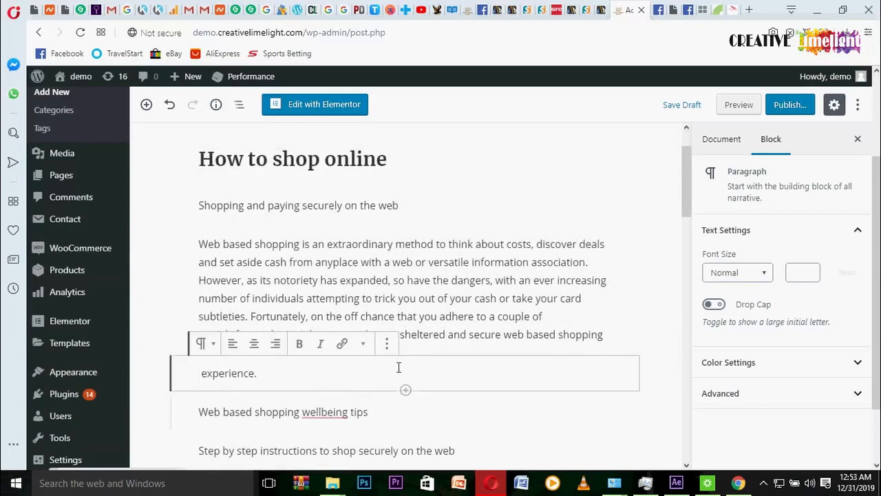
key("ctrl+z")
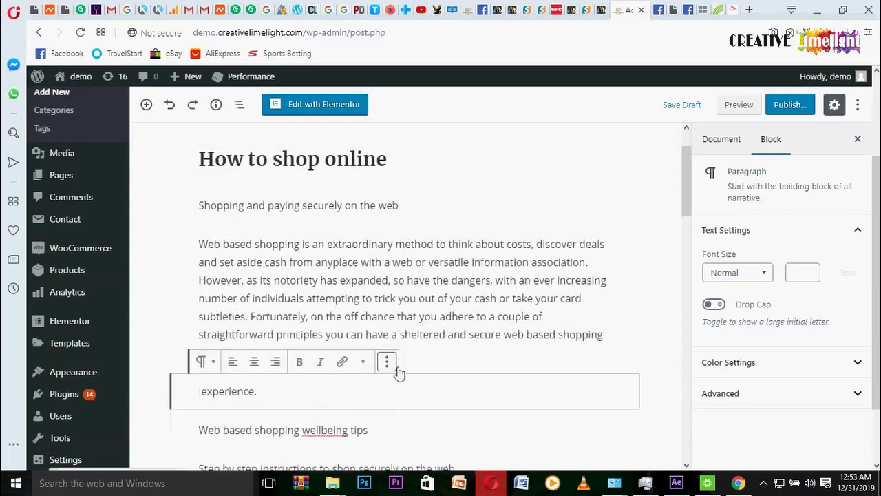
left_click(314, 426)
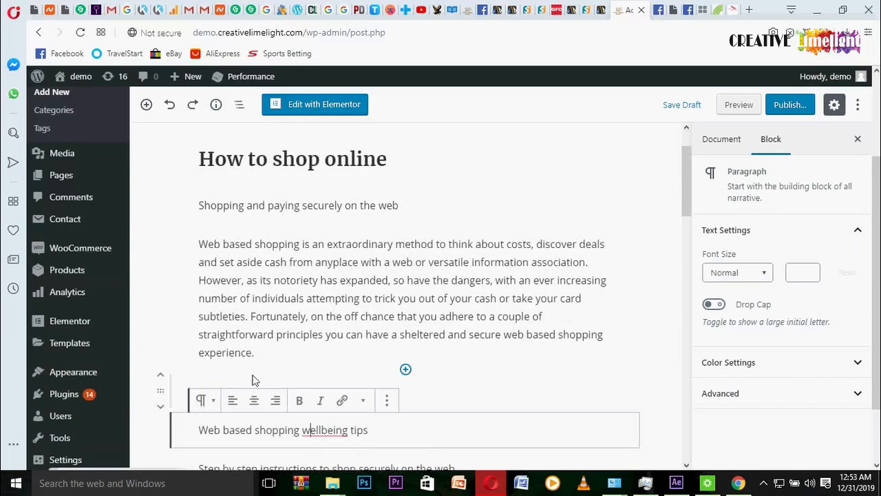
left_click(405, 371)
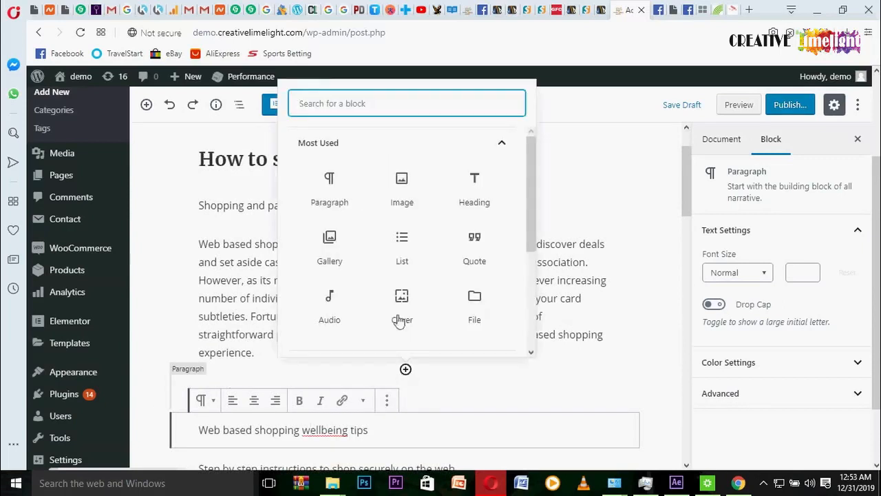
left_click(405, 194)
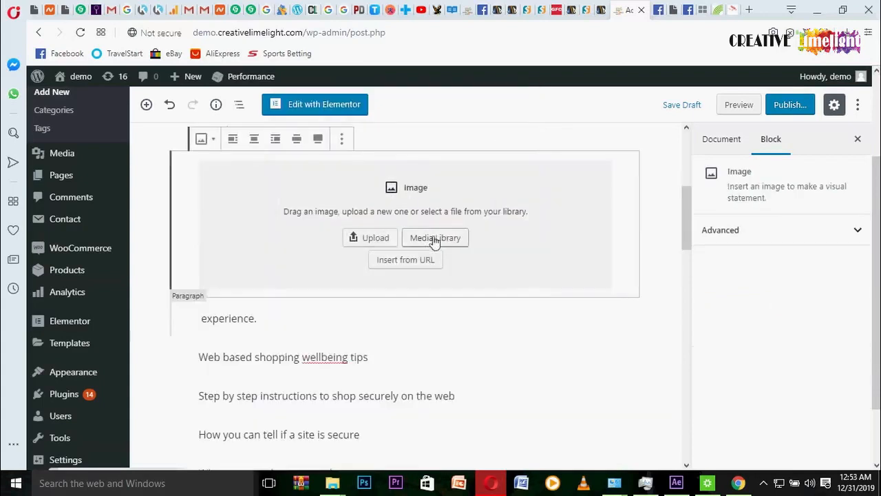
Step: Browse the media library for the new image block and switch to uploading a file instead
left_click(436, 239)
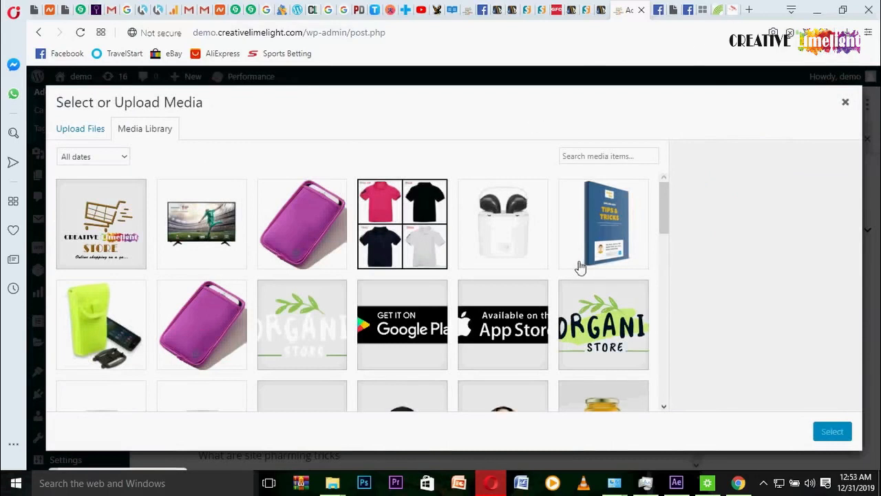
left_click_drag(663, 228, 665, 326)
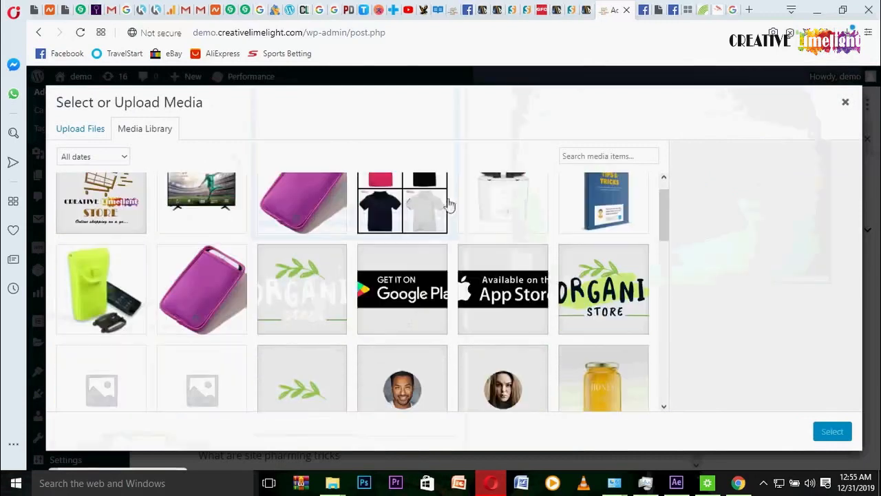
left_click(97, 130)
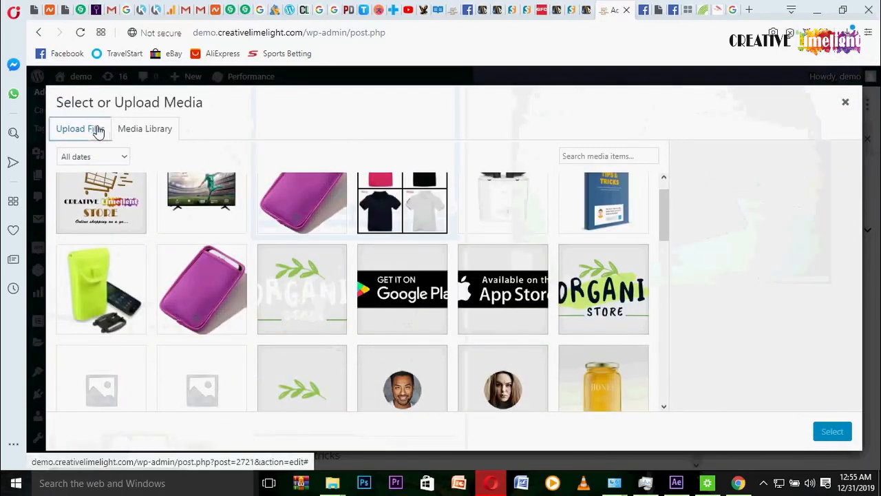
left_click(464, 292)
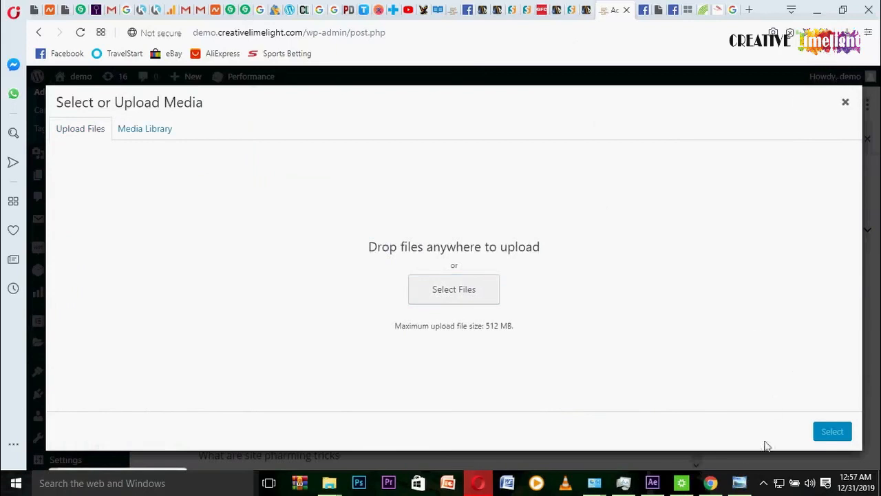
Step: Upload the payment cards image atms.jpg from the Pictures folder and insert it into the image block
left_click(740, 481)
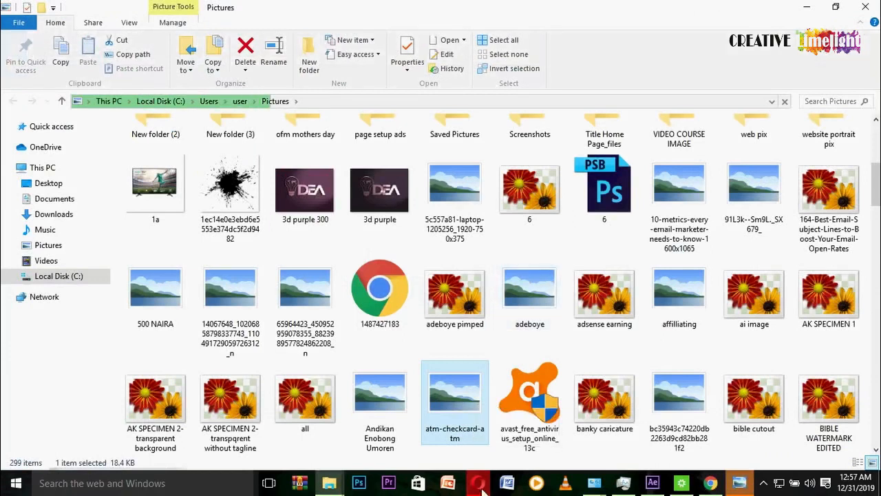
mouse_move(484, 490)
left_click_drag(484, 491, 462, 299)
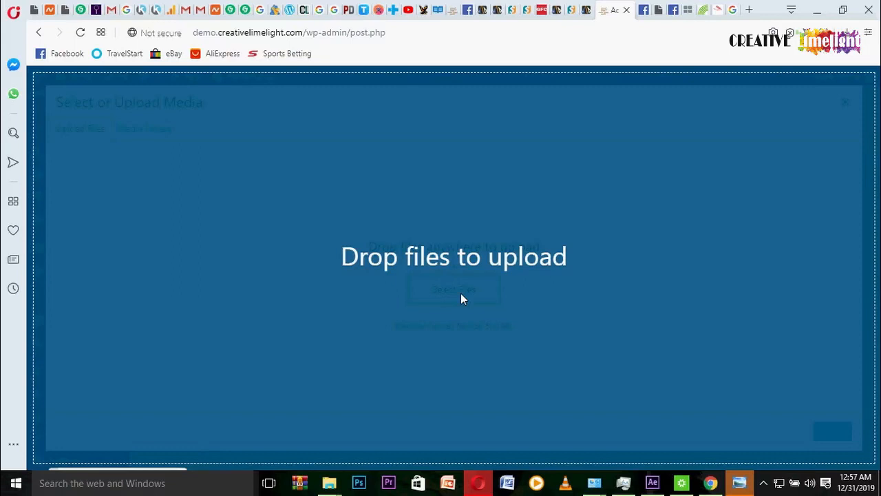
left_click_drag(460, 293, 461, 293)
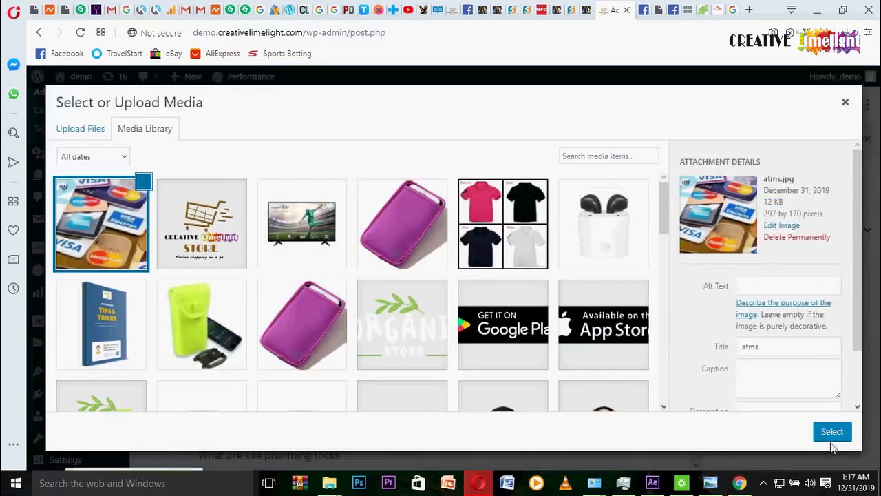
left_click(832, 431)
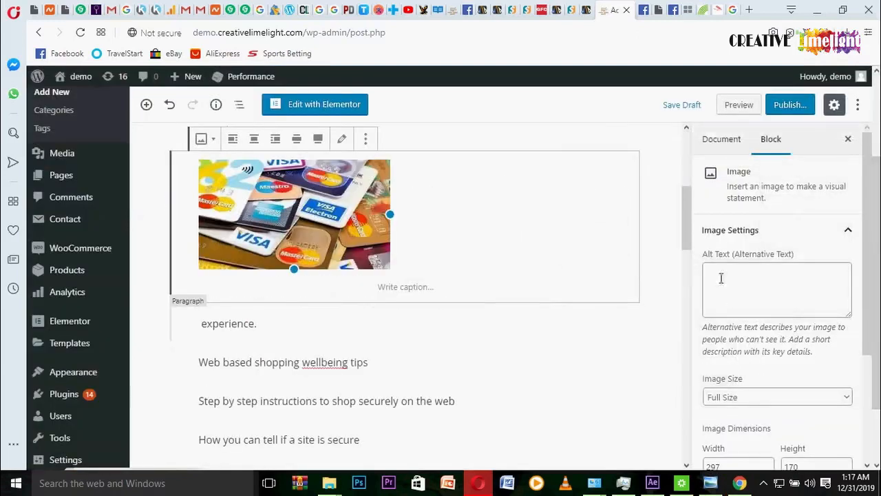
Step: Center the payment cards image and enlarge it to about 547 by 313 pixels
left_click_drag(694, 247, 692, 228)
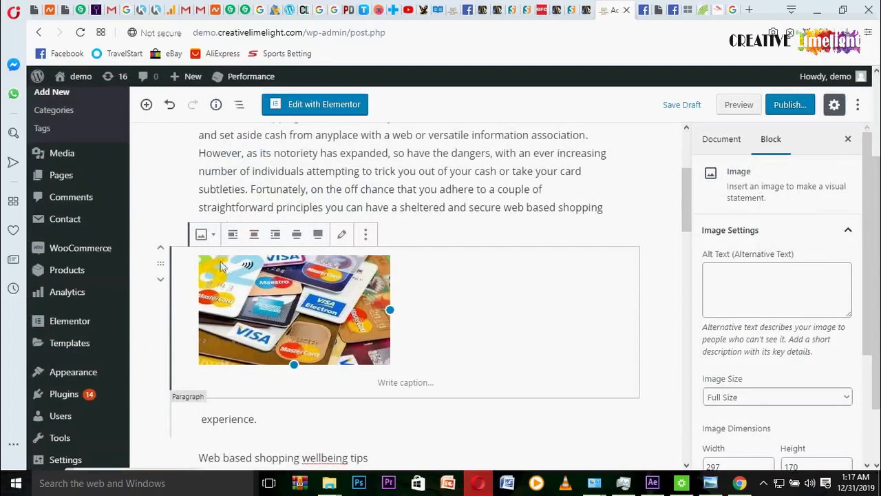
left_click(255, 235)
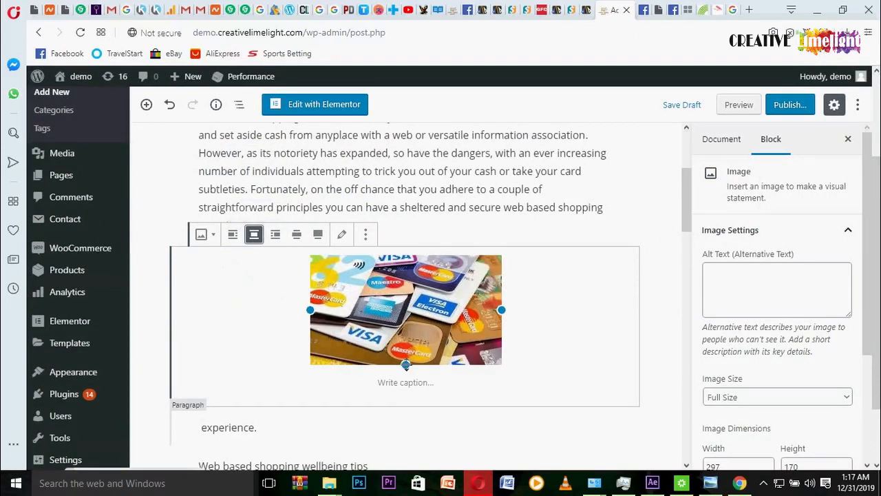
left_click_drag(407, 365, 405, 457)
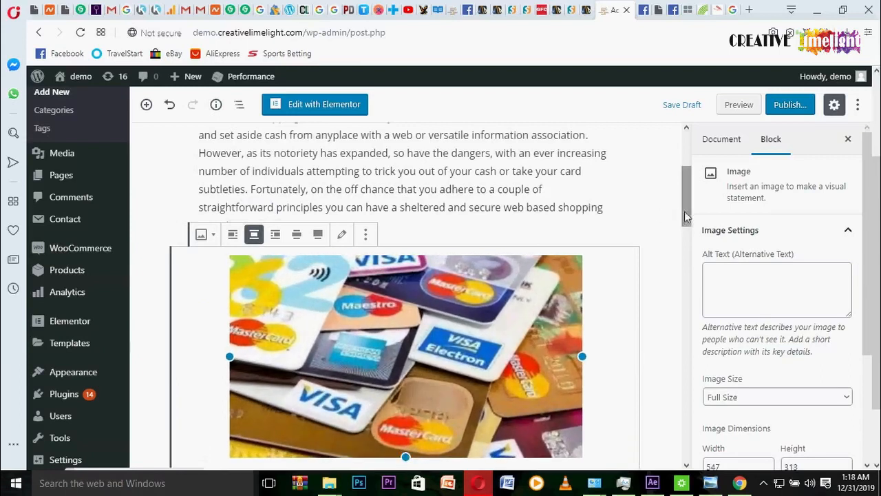
left_click_drag(693, 219, 686, 189)
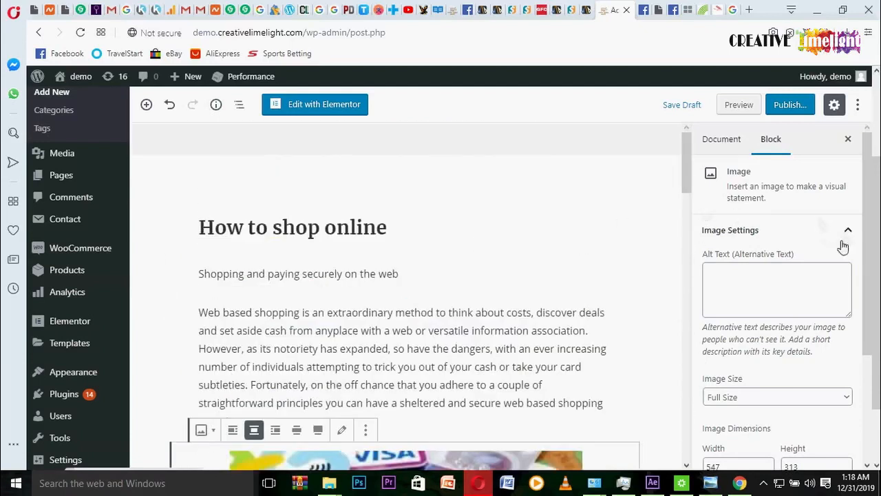
Step: Open the post's document settings and bring up the image chooser for its featured image
left_click_drag(866, 278, 865, 274)
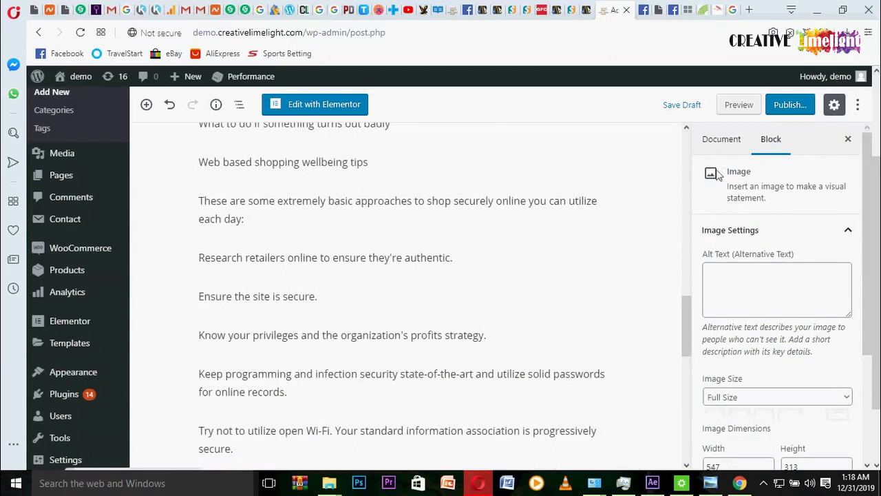
left_click(833, 110)
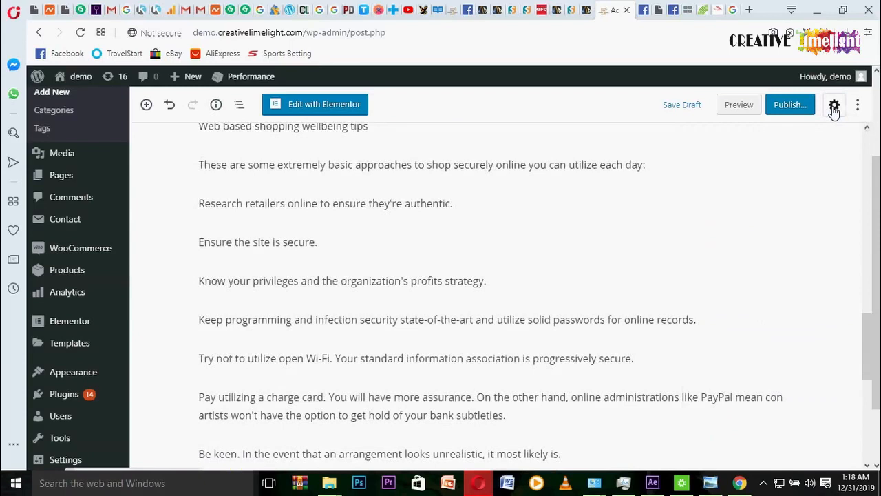
left_click(834, 110)
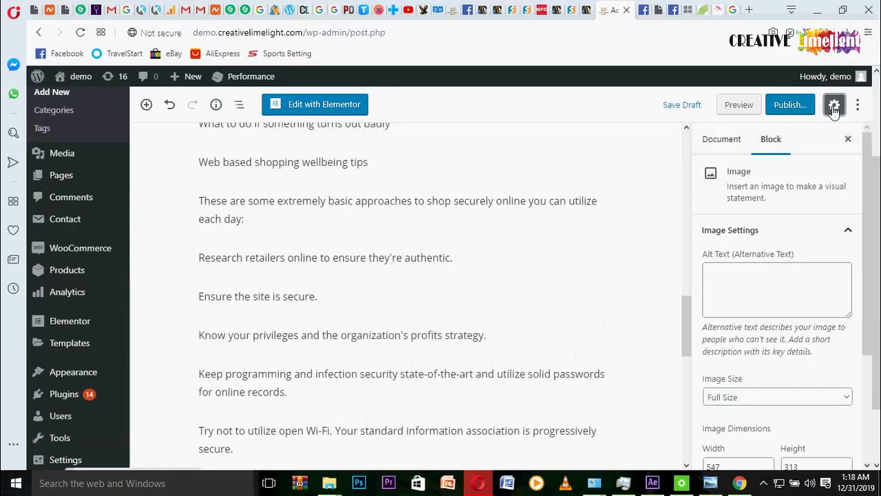
left_click(713, 145)
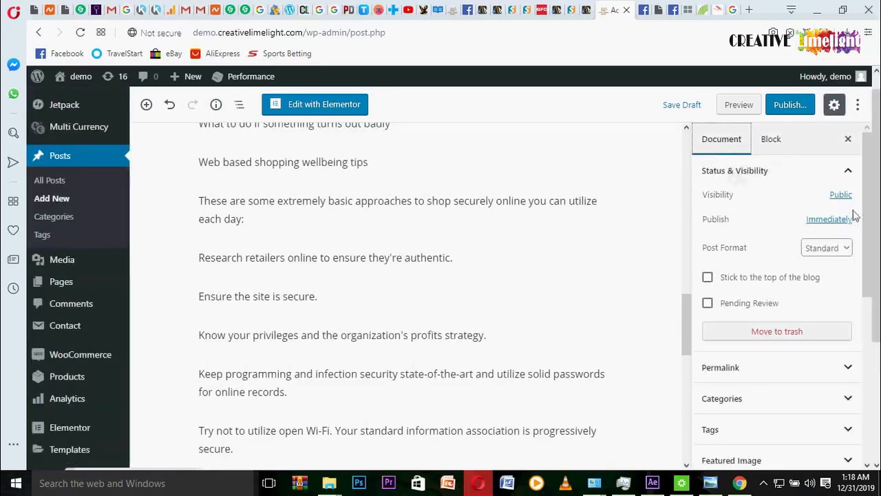
left_click_drag(867, 219, 869, 335)
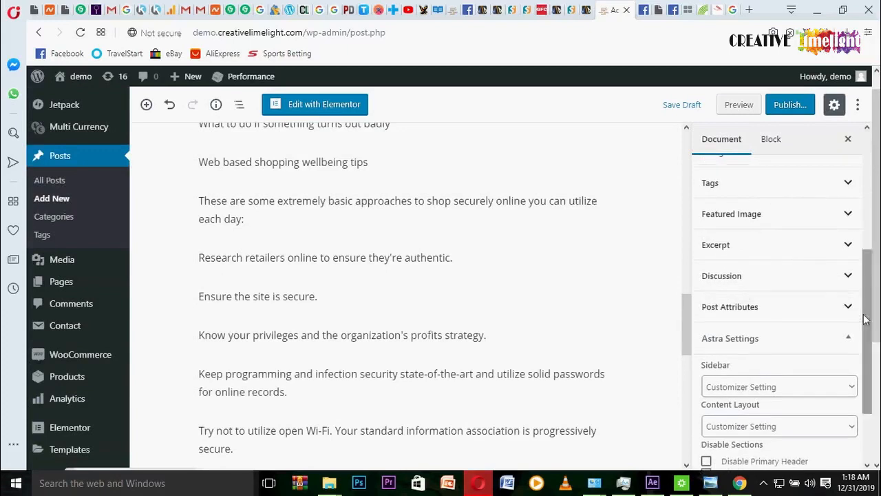
left_click(850, 216)
left_click(796, 249)
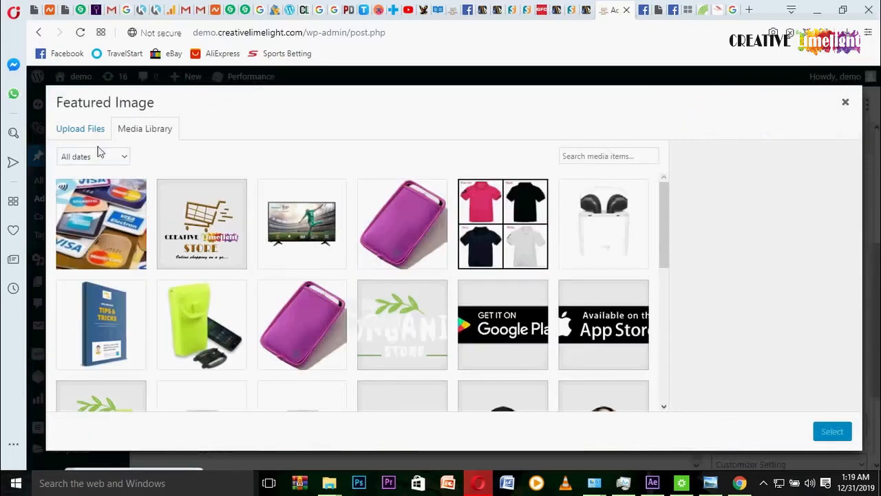
Step: Upload the bank card picture atm-checkcard-atm.jpg and set it as the post's featured image
left_click(81, 131)
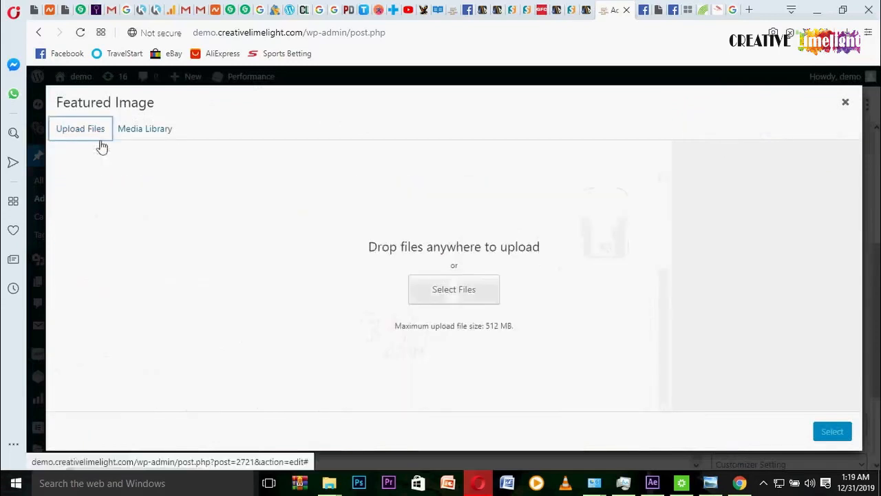
left_click_drag(502, 486, 442, 310)
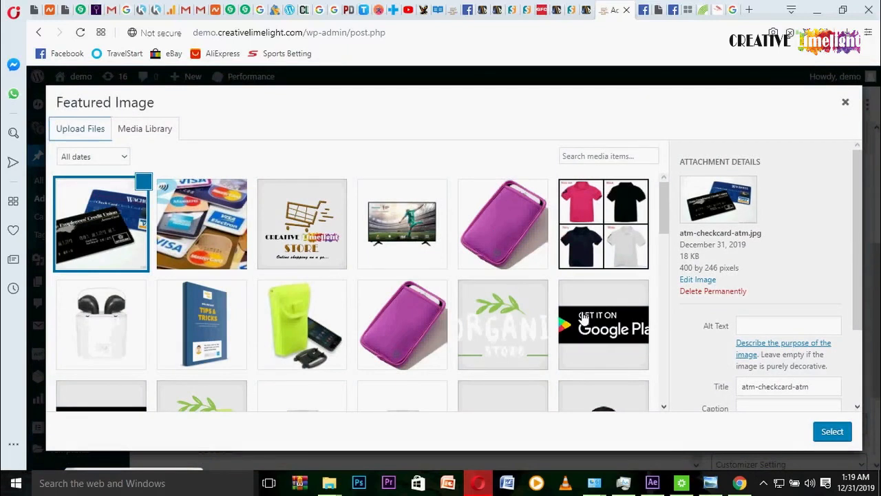
left_click(832, 432)
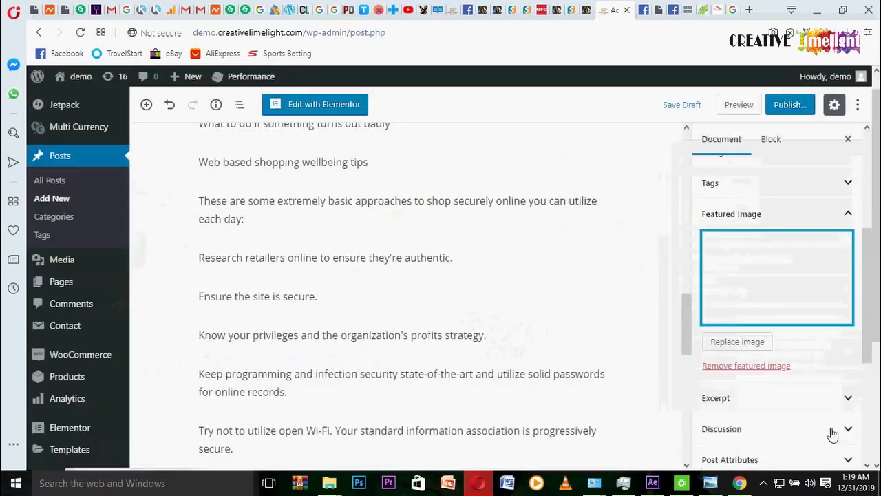
Step: Save the "How to shop online" post as a draft
left_click_drag(877, 319, 877, 296)
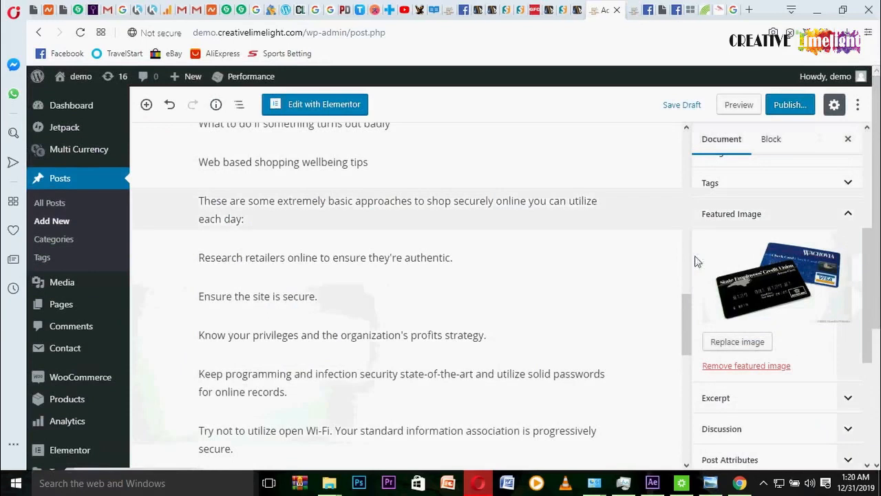
left_click_drag(872, 307, 872, 292)
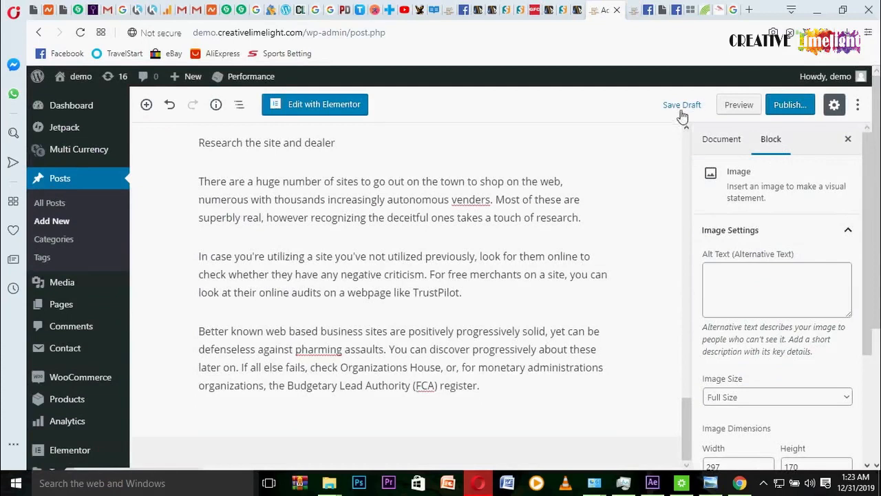
left_click(680, 109)
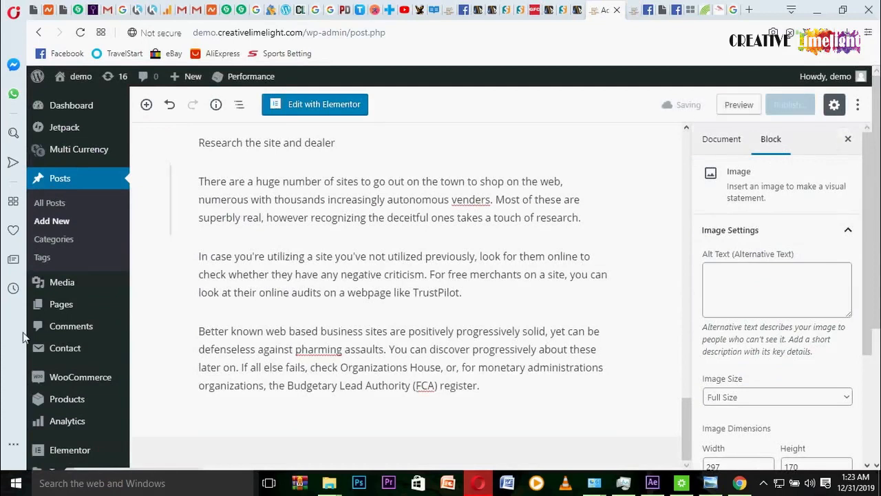
Step: Go to the page for adding new plugins and search it for "yoast"
scroll(68, 296, "down", 2)
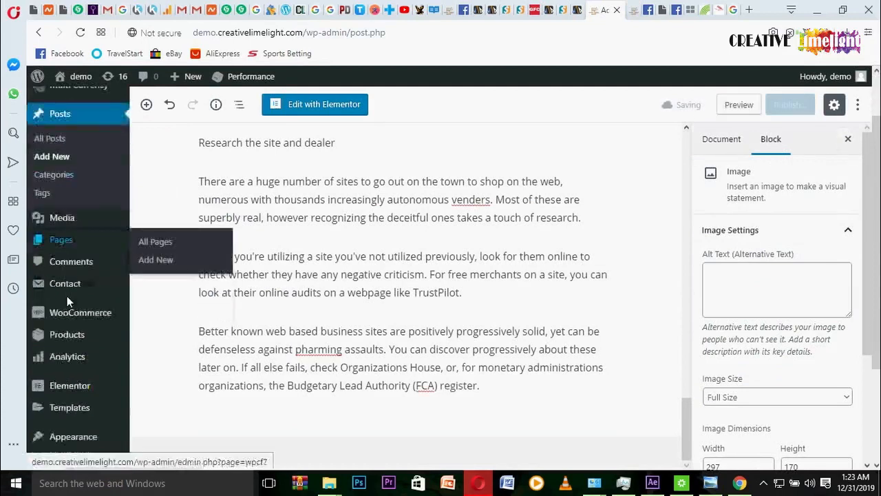
scroll(67, 301, "down", 2)
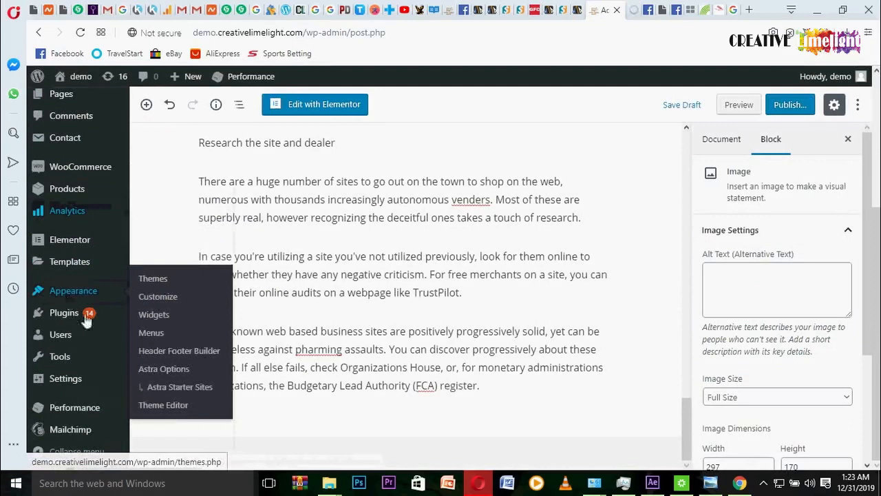
mouse_move(72, 322)
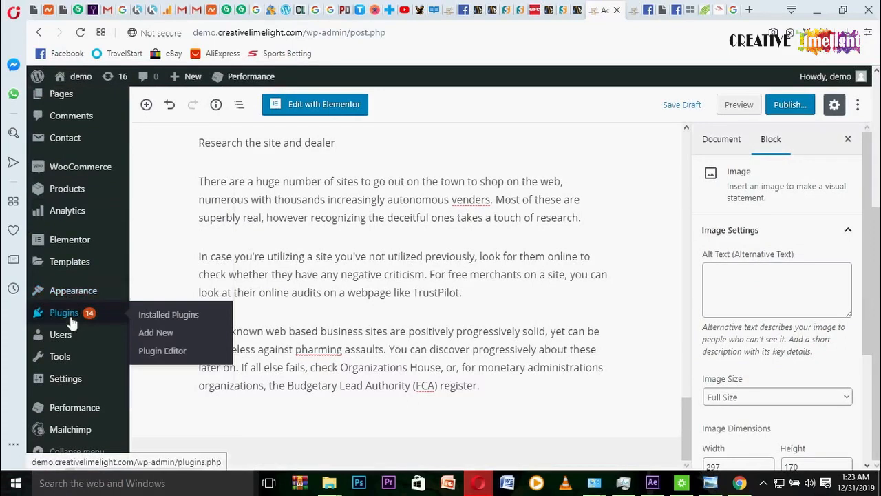
left_click(158, 334)
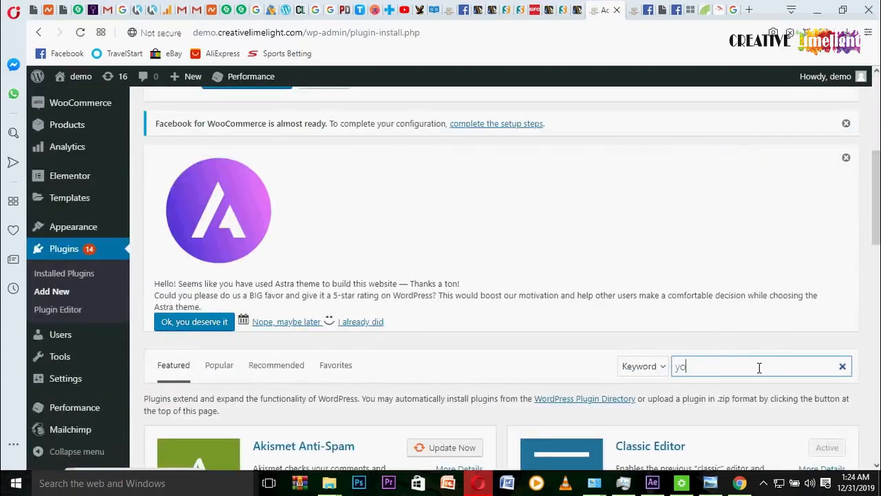
type("ast")
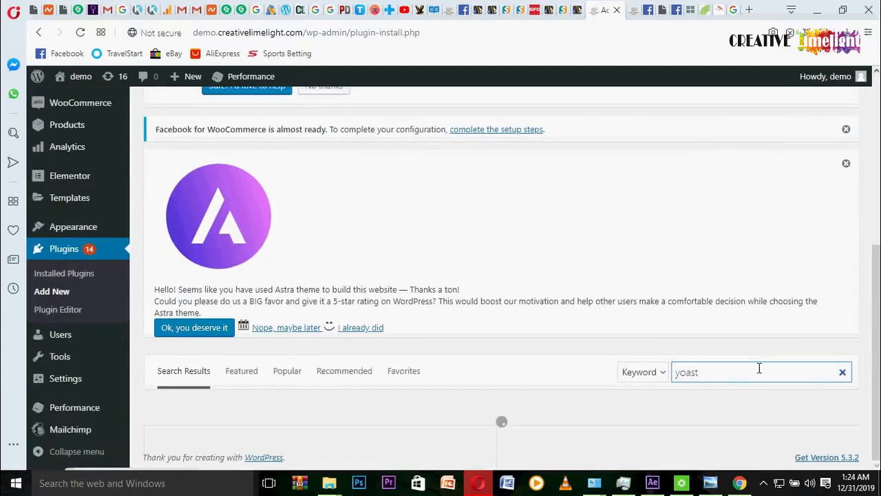
Step: Install the Yoast SEO plugin from the search results and activate it
scroll(757, 368, "down", 2)
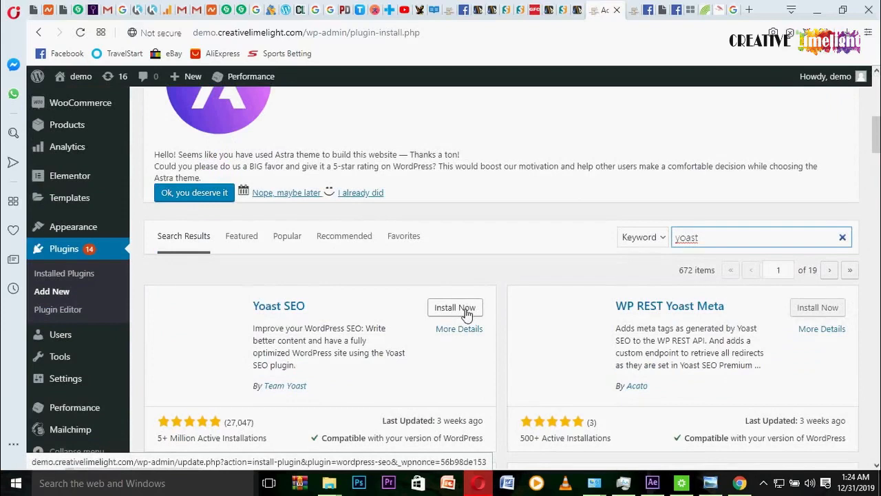
left_click(466, 313)
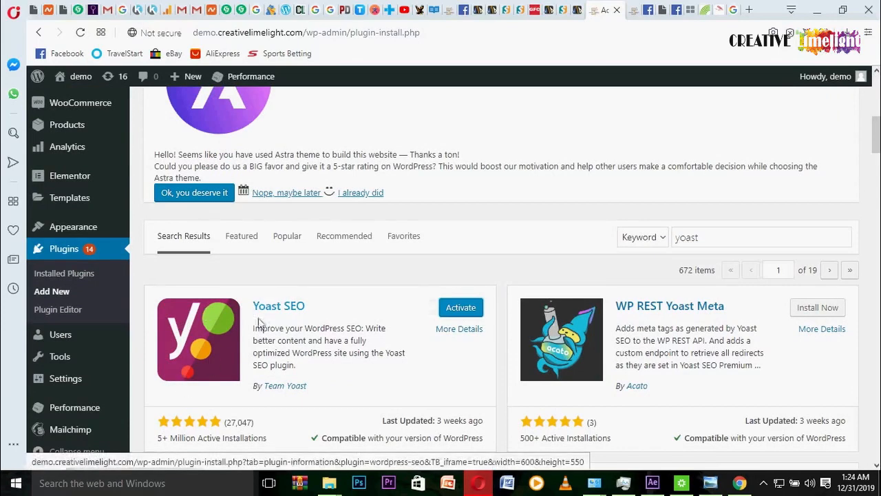
left_click(459, 310)
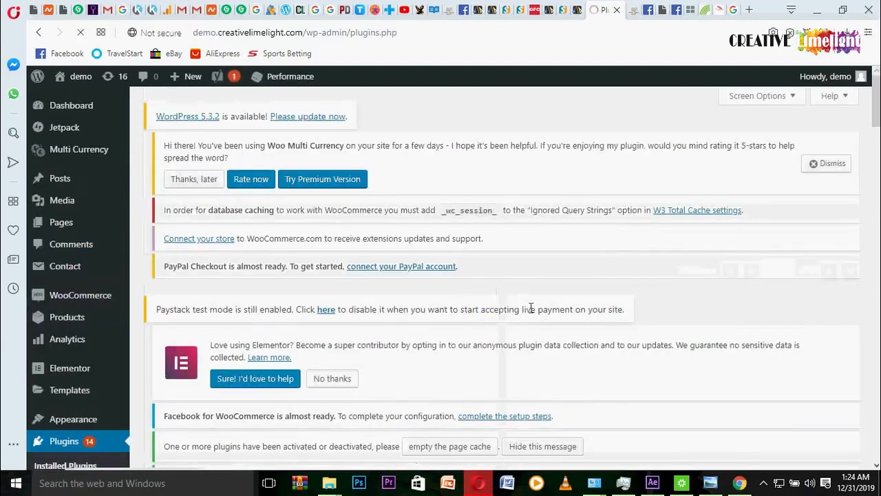
Step: Leave the installed plugins list and reopen the draft "How to shop online" from the list of all posts
scroll(530, 311, "down", 3)
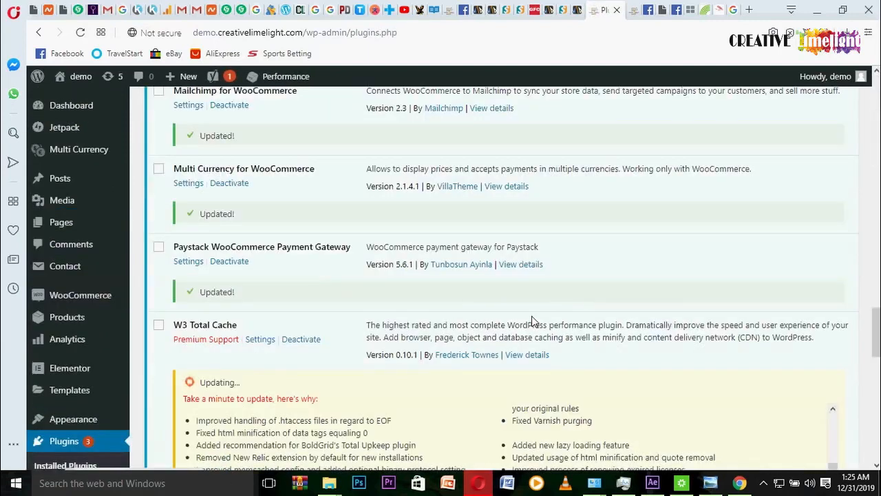
scroll(482, 289, "up", 5)
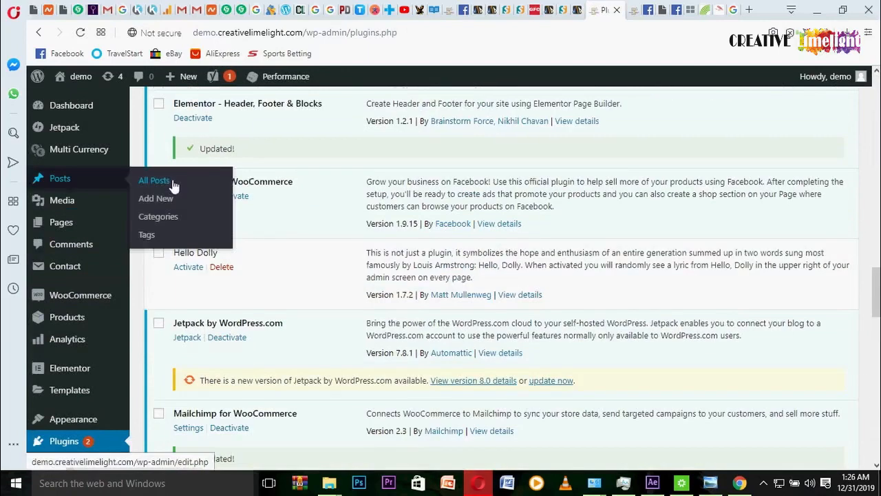
left_click(173, 182)
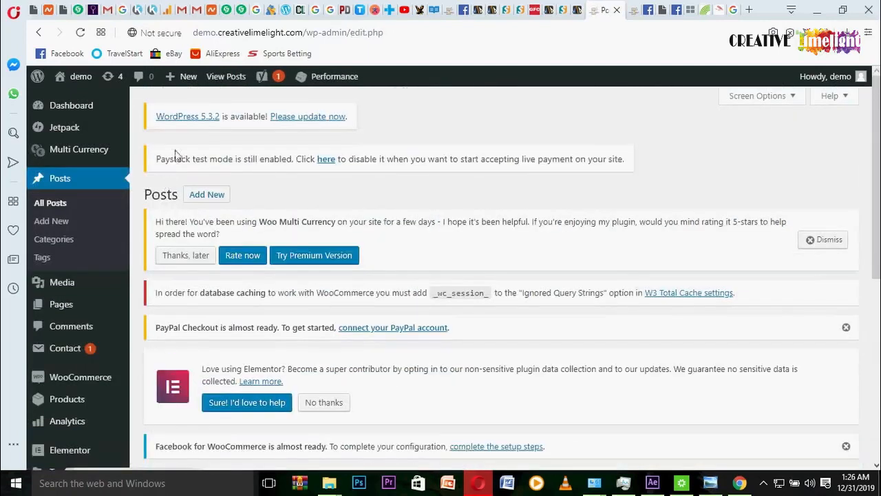
scroll(391, 183, "down", 5)
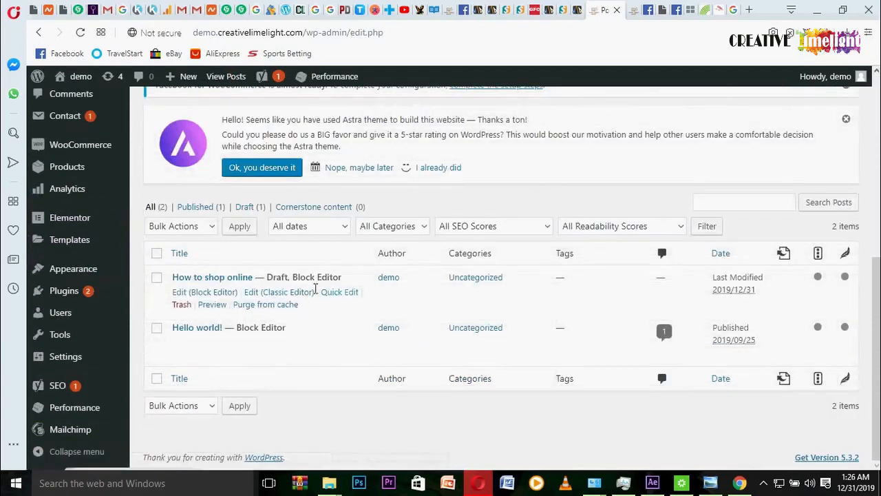
left_click(224, 278)
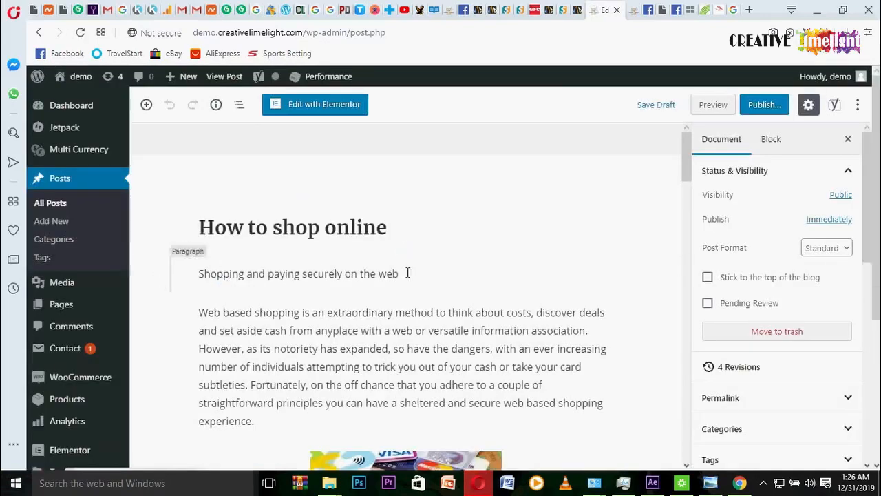
Step: Examine the post from its title down to the Yoast SEO section with the focus keyphrase and snippet preview
scroll(406, 275, "down", 3)
scroll(407, 278, "down", 2)
scroll(406, 278, "up", 3)
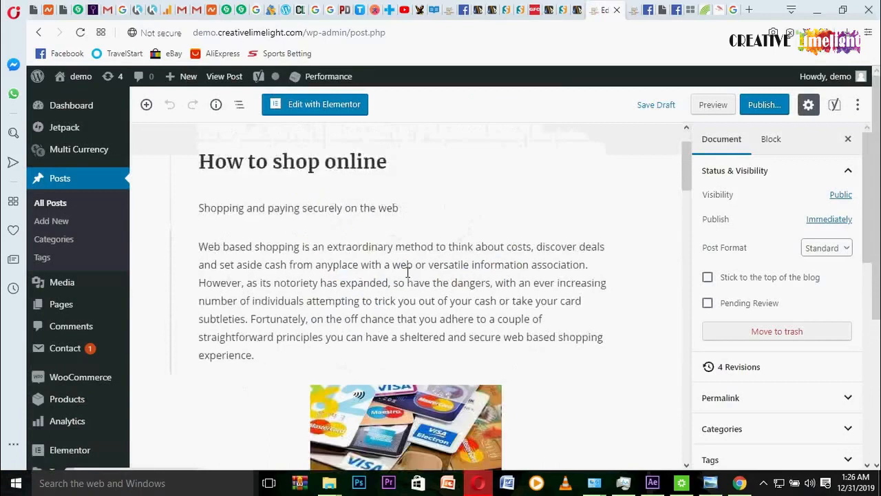
scroll(406, 278, "down", 2)
scroll(406, 277, "up", 4)
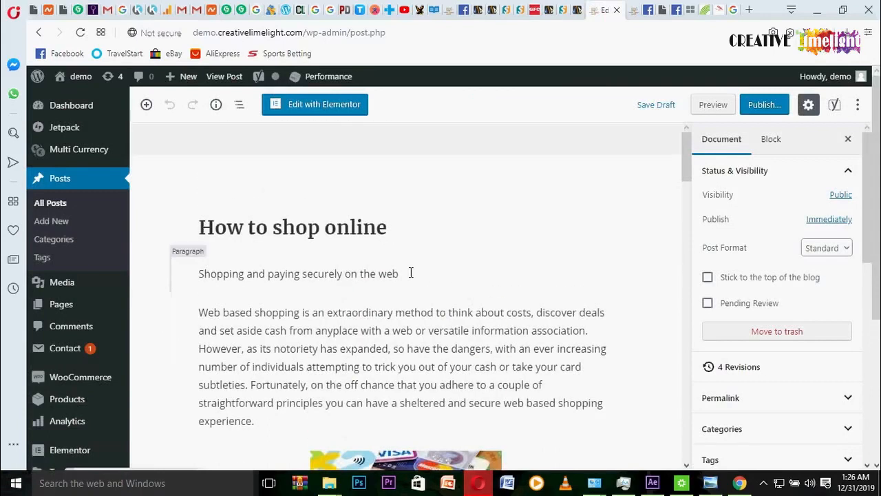
scroll(410, 273, "down", 7)
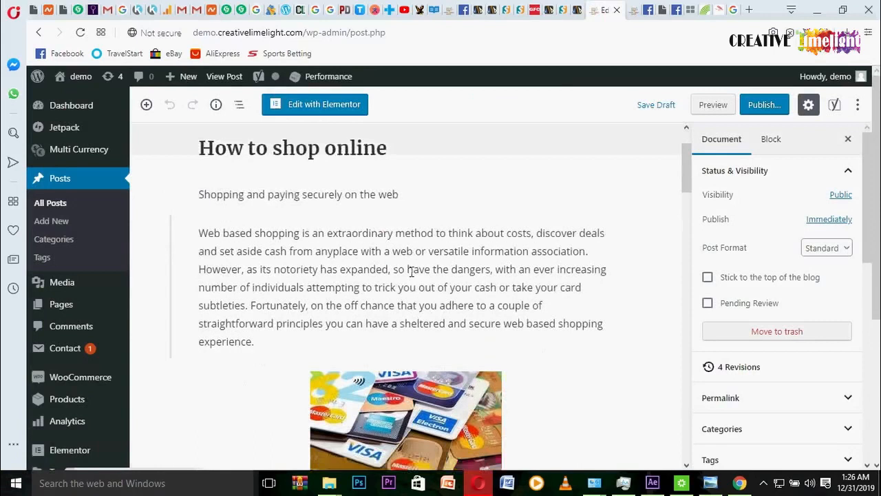
scroll(417, 269, "down", 10)
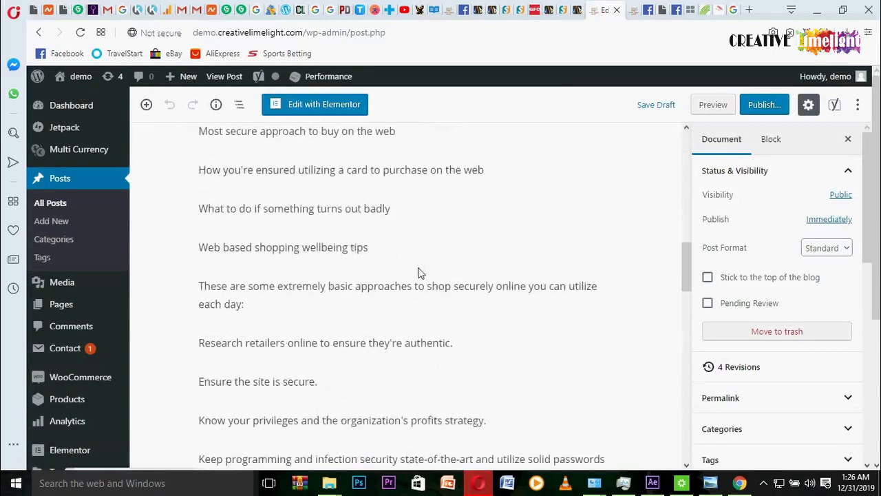
scroll(418, 268, "down", 10)
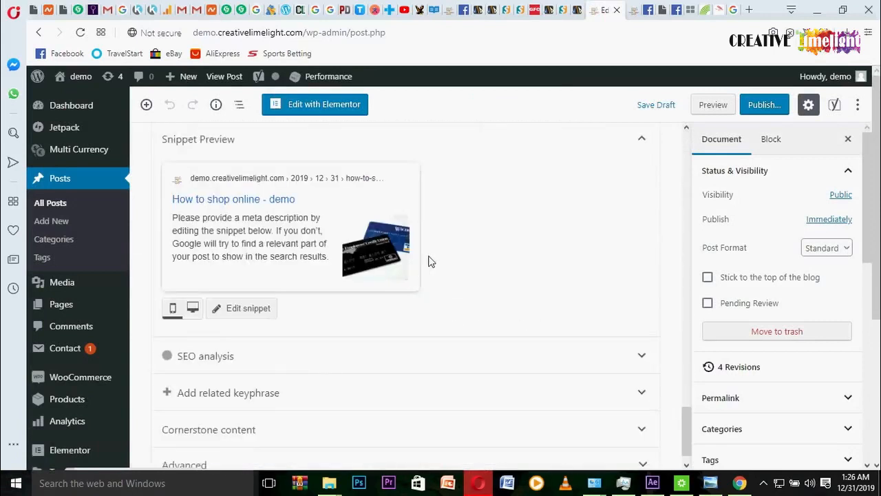
scroll(430, 259, "up", 2)
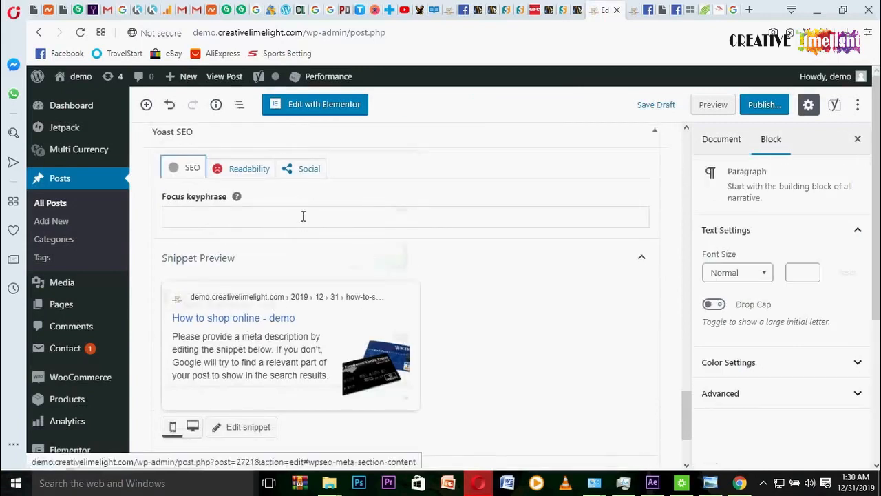
left_click(302, 216)
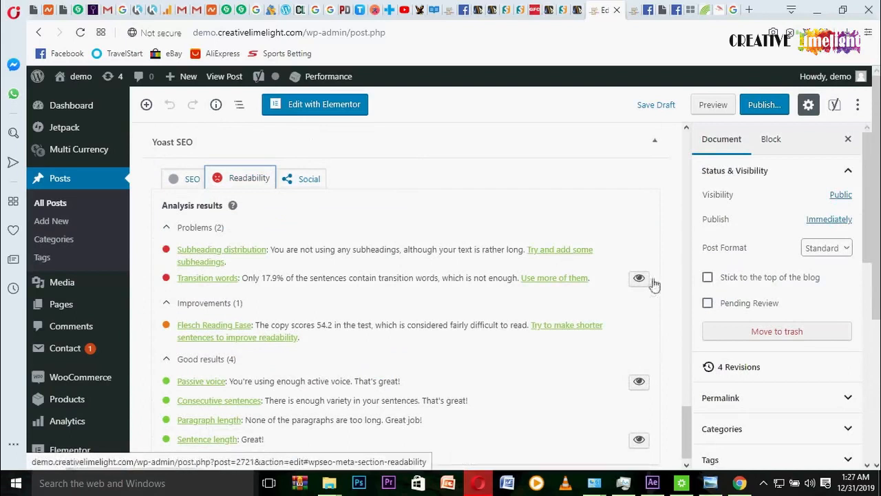
Step: Check the Yoast SEO readability analysis and look back over the article text up to its title
scroll(580, 331, "up", 8)
scroll(580, 331, "down", 1)
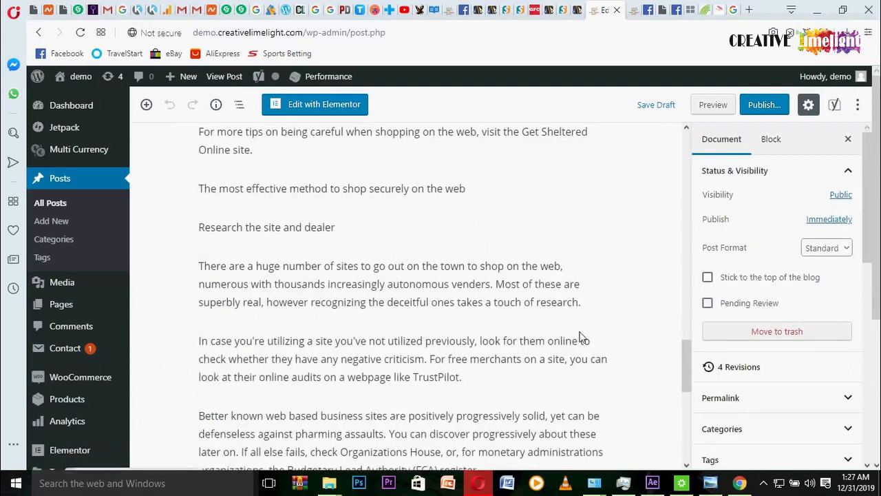
scroll(580, 337, "up", 12)
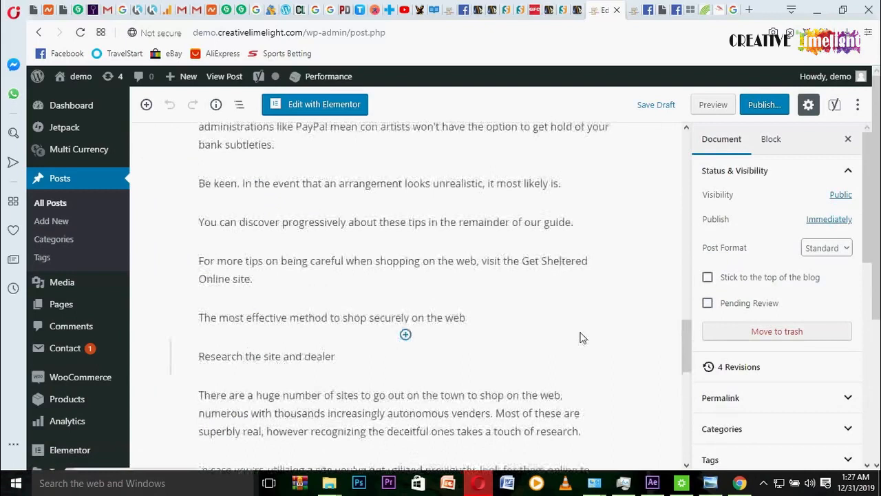
scroll(586, 319, "up", 8)
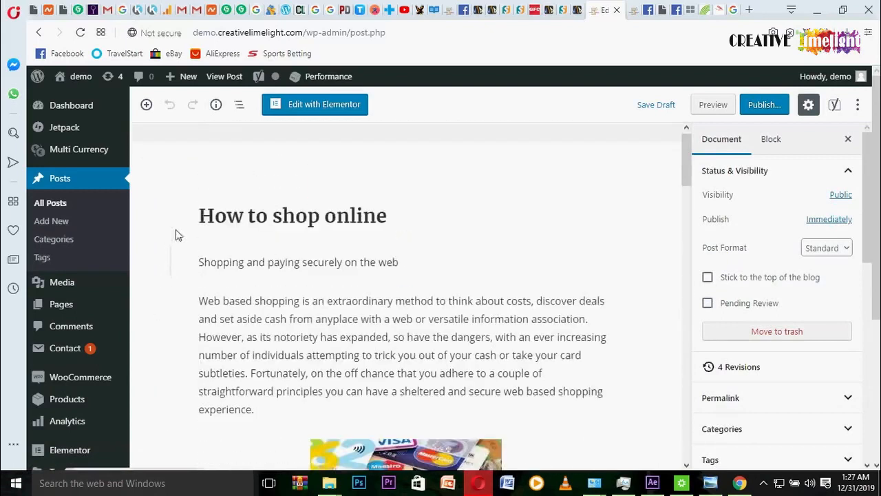
Step: Begin the first body paragraph with the sentence "Here i will teach you How to shop online.", reusing the copied post title
left_click_drag(198, 215, 397, 214)
key("ctrl+c")
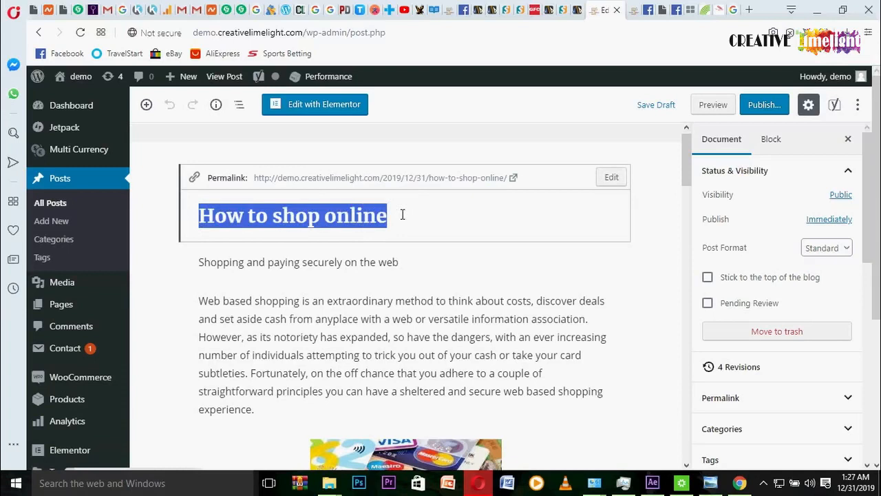
left_click(412, 318)
scroll(446, 318, "down", 1)
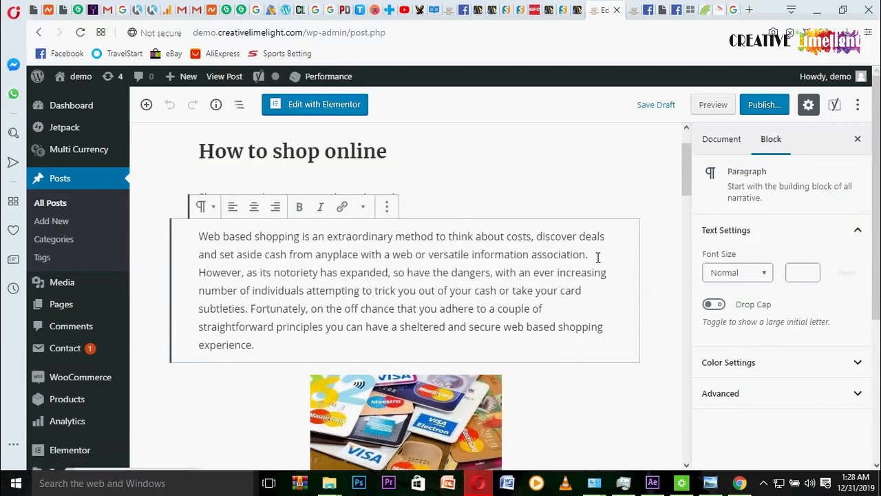
left_click(203, 241)
type("H")
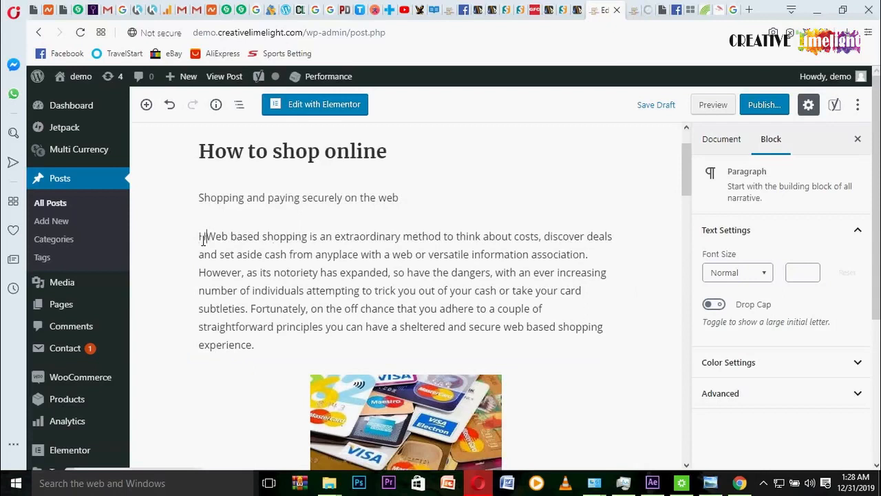
type("ere i ")
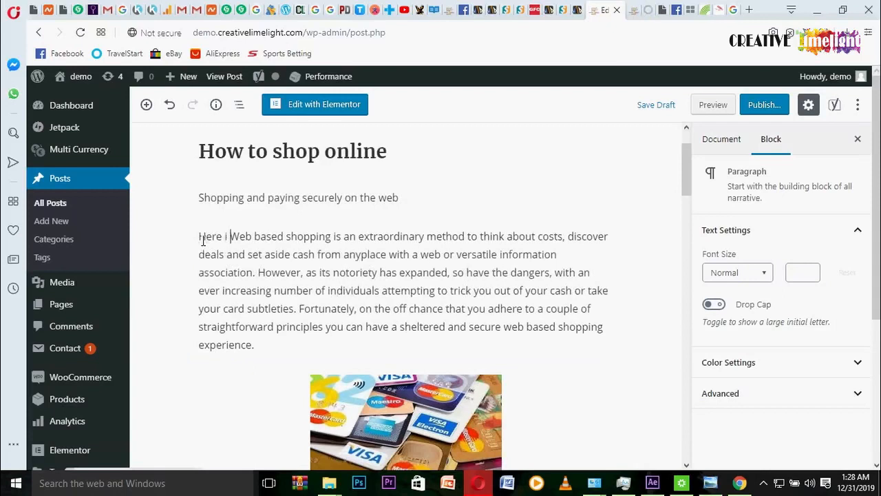
type("will ")
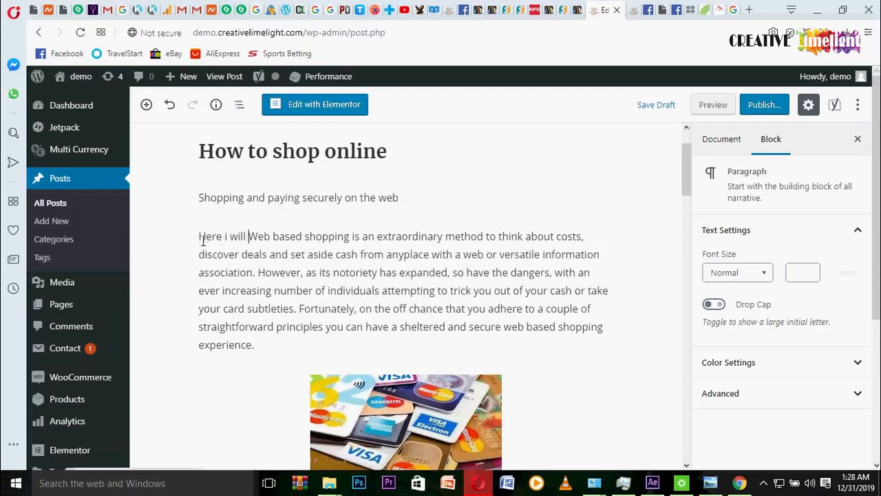
type("teach y")
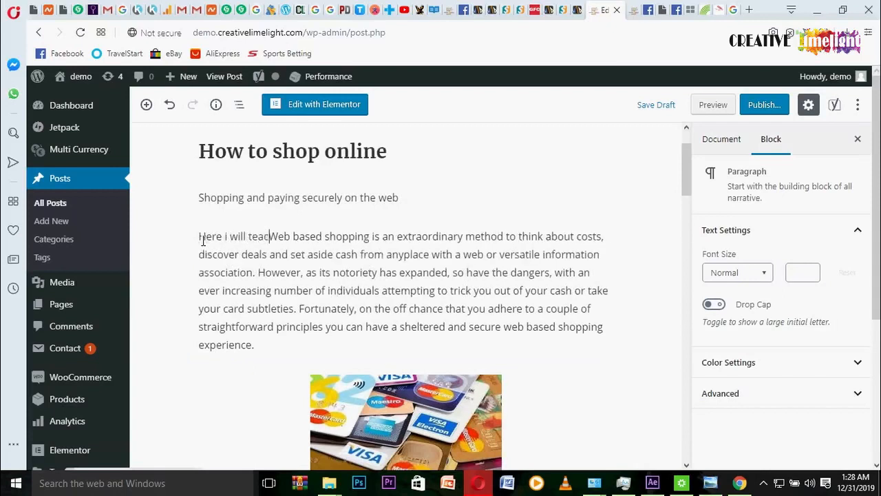
type("ou")
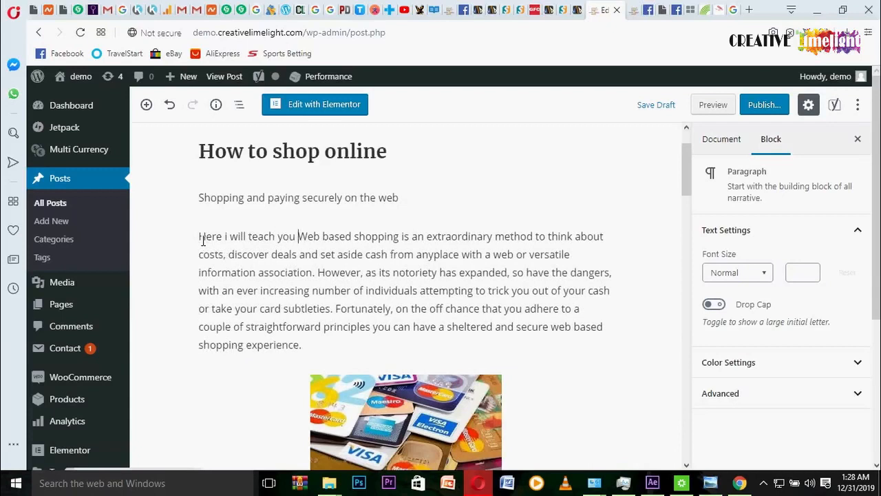
key("ctrl+v")
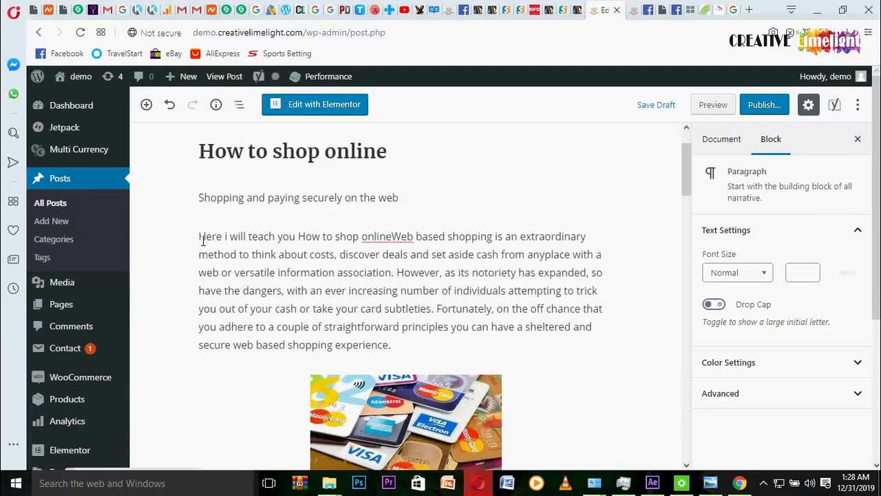
type(".")
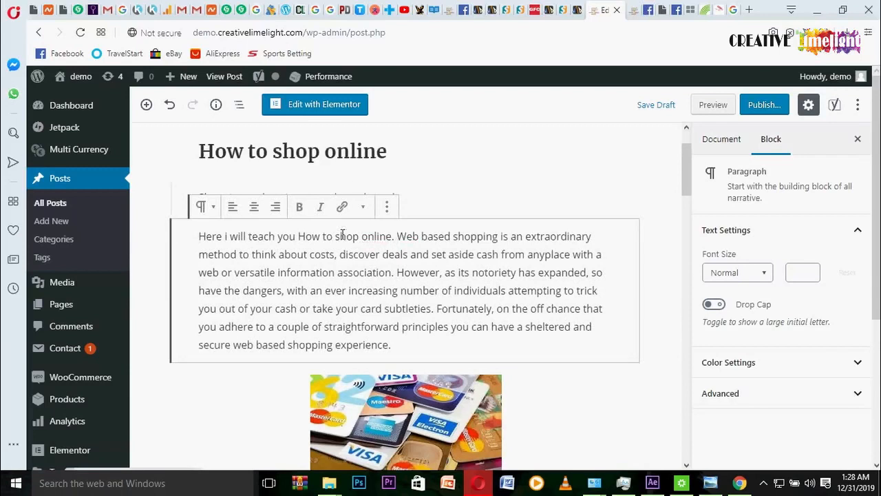
Step: Correct the capitalisation in the new opening sentence to "Here I will teach you how to shop online."
left_click(306, 238)
key("BackSpace")
type("h")
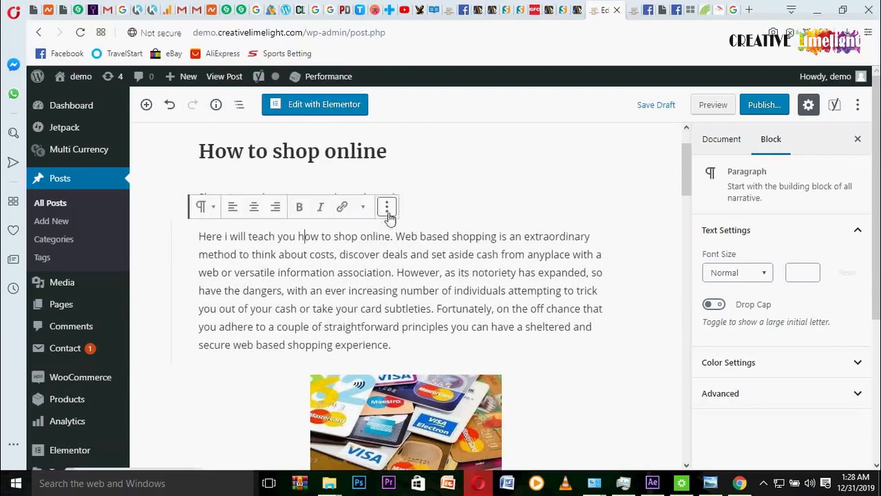
left_click(229, 238)
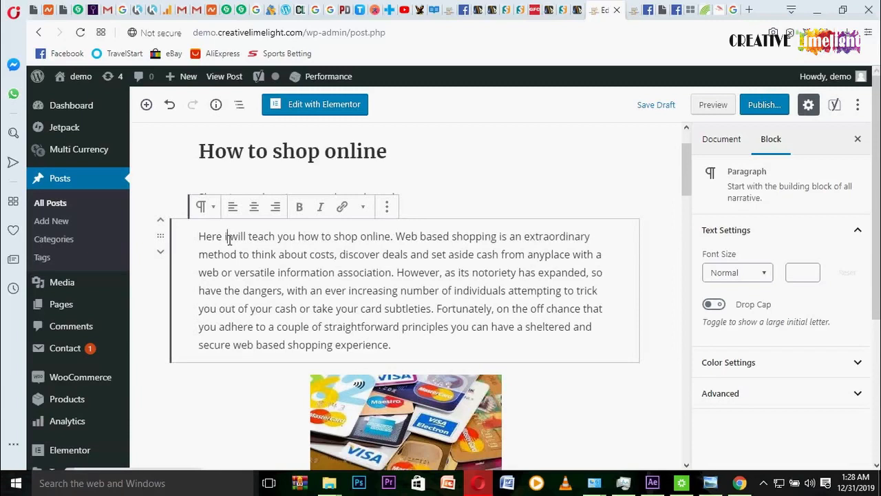
key("BackSpace")
type("I")
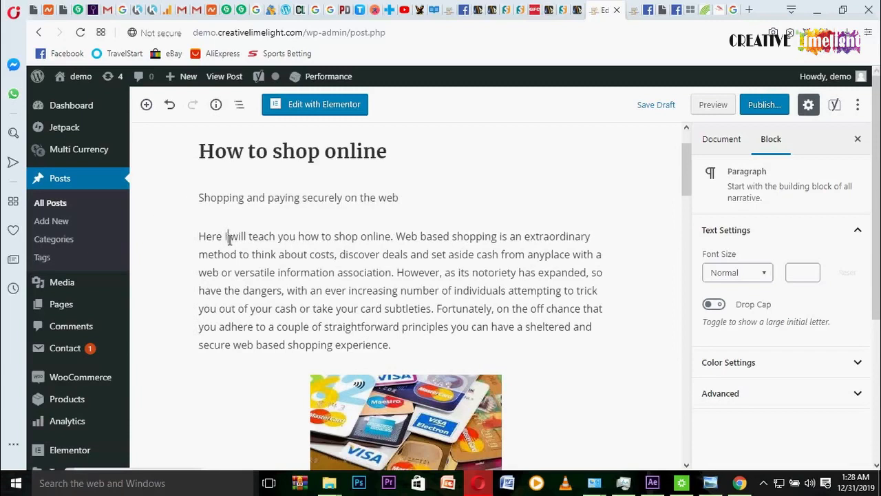
Step: Insert "How to shop online" after "method" in the line "The most effective method to shop securely on the web"
scroll(325, 268, "down", 8)
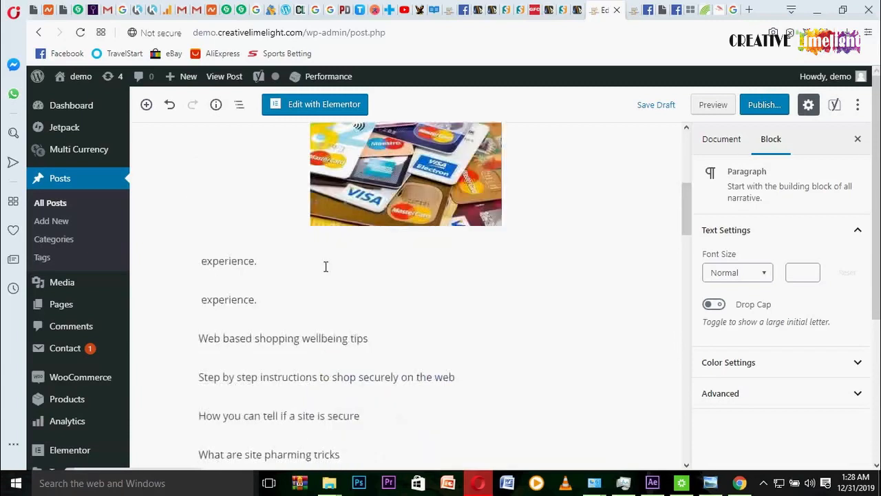
scroll(325, 267, "down", 3)
scroll(324, 269, "up", 5)
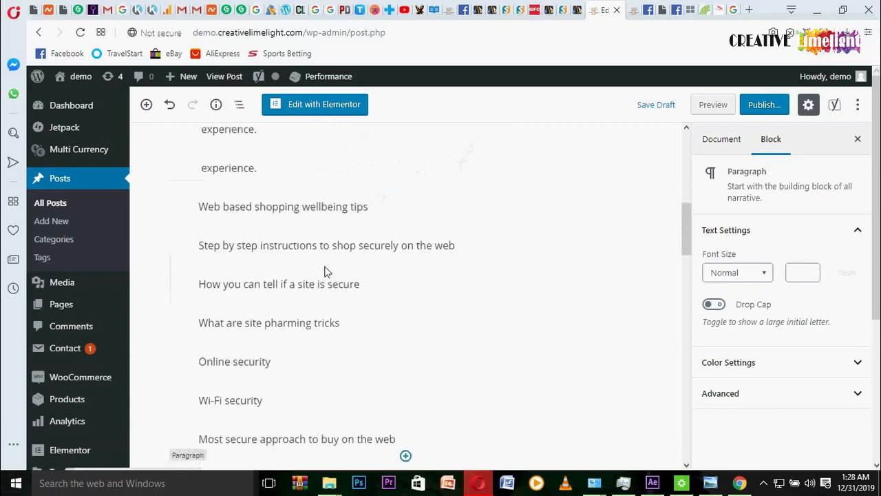
scroll(324, 268, "up", 1)
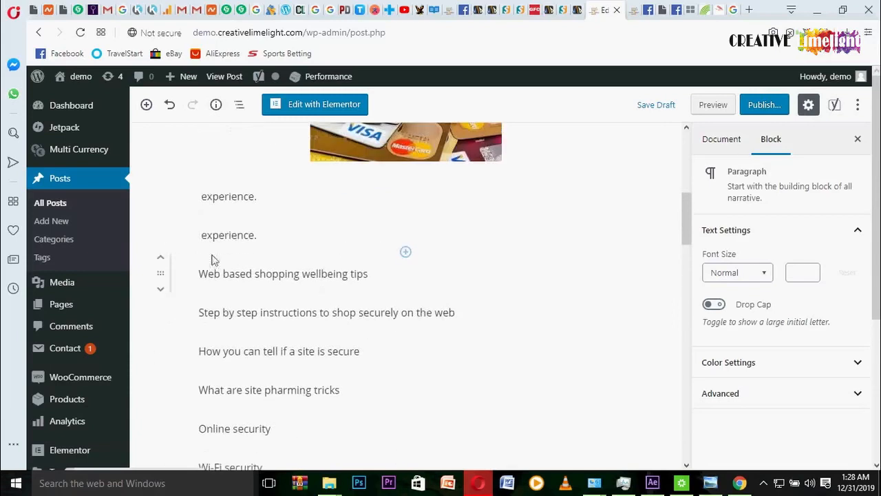
scroll(255, 271, "down", 4)
scroll(257, 273, "up", 2)
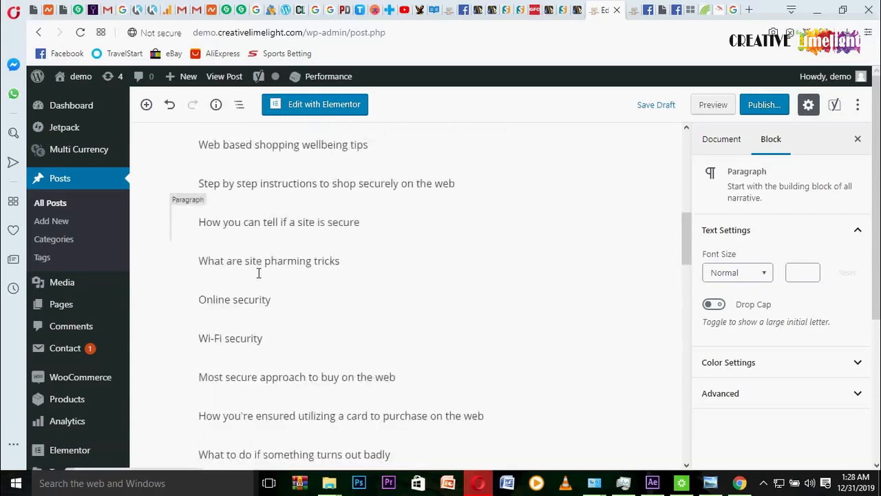
scroll(258, 276, "up", 1)
scroll(260, 276, "down", 6)
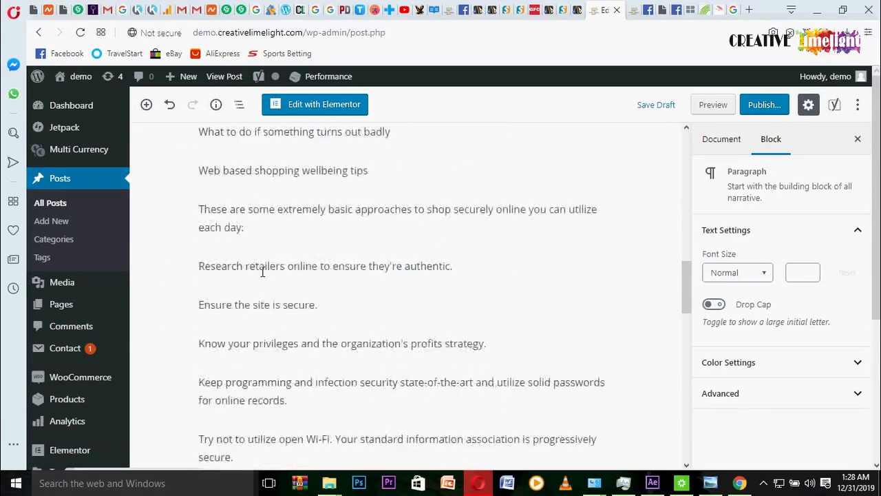
scroll(263, 273, "down", 1)
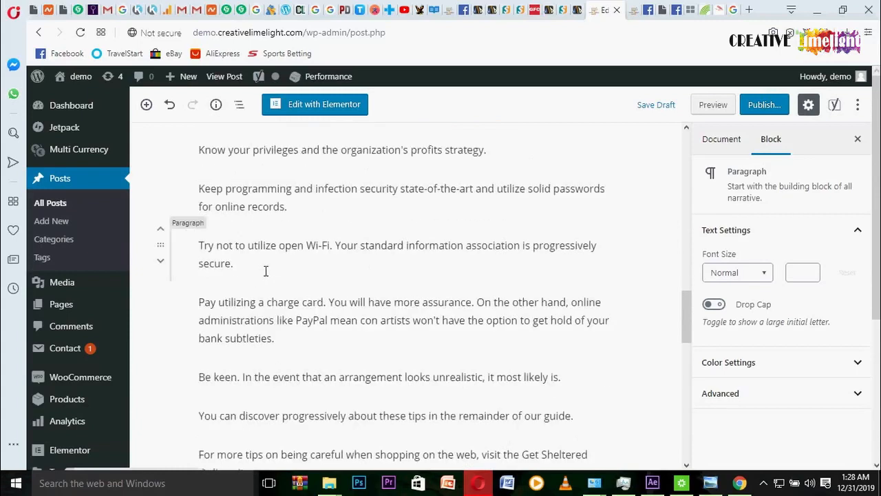
scroll(266, 270, "down", 2)
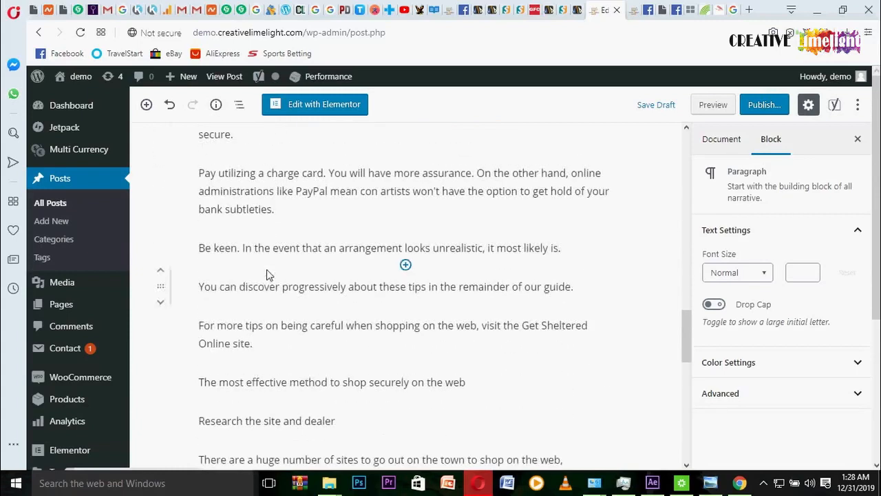
left_click(331, 382)
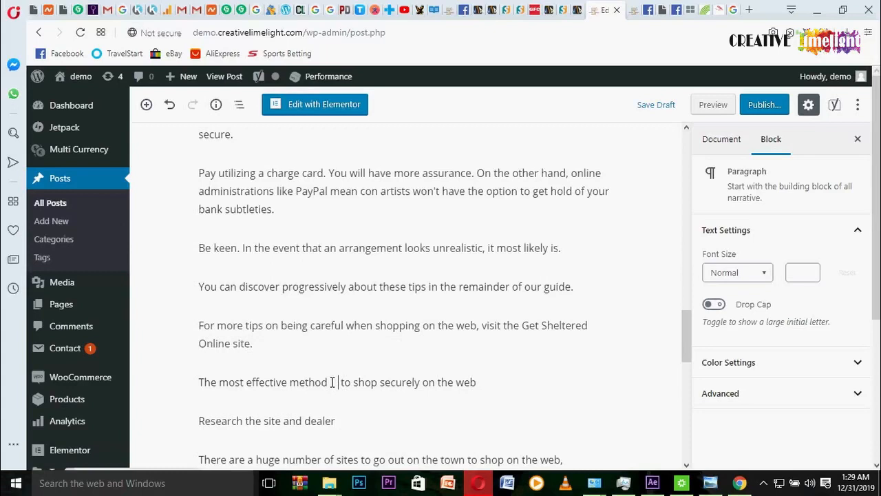
type("How to shop online")
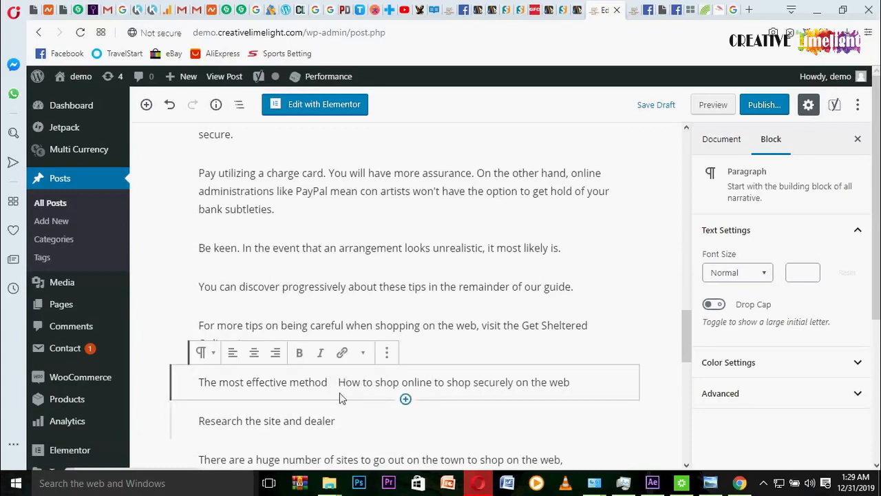
Step: Remove the extra spacing before the inserted phrase and reword it to read "method on how to shop online"
key("BackSpace")
key("BackSpace")
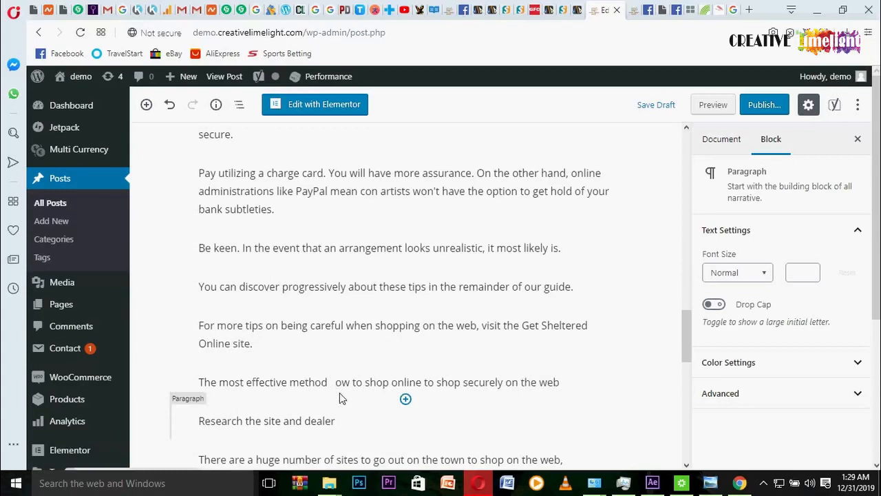
type("H")
key("BackSpace")
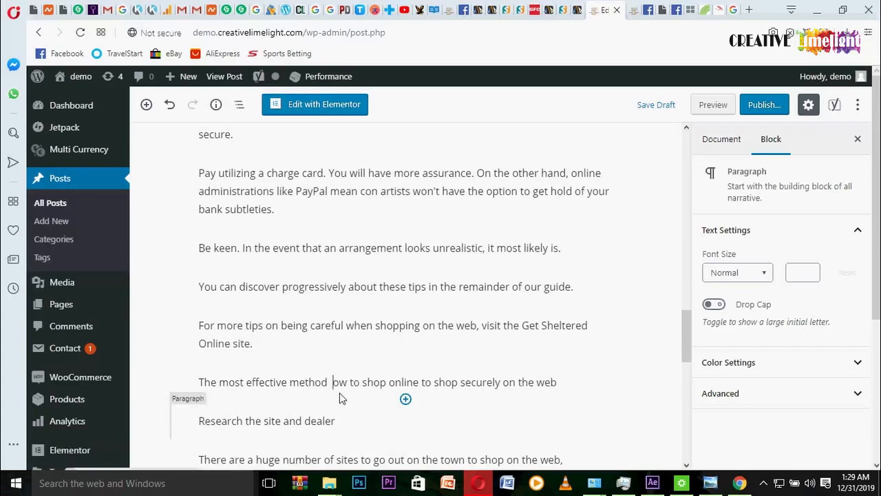
type("h")
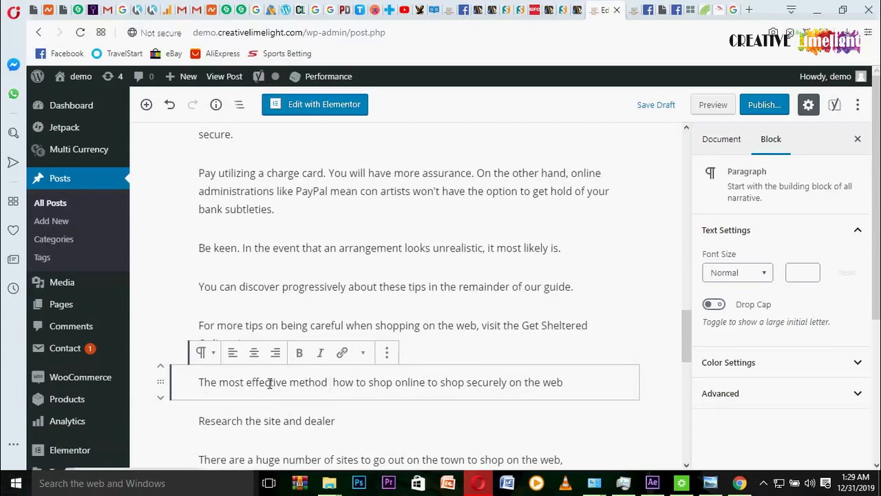
type("on")
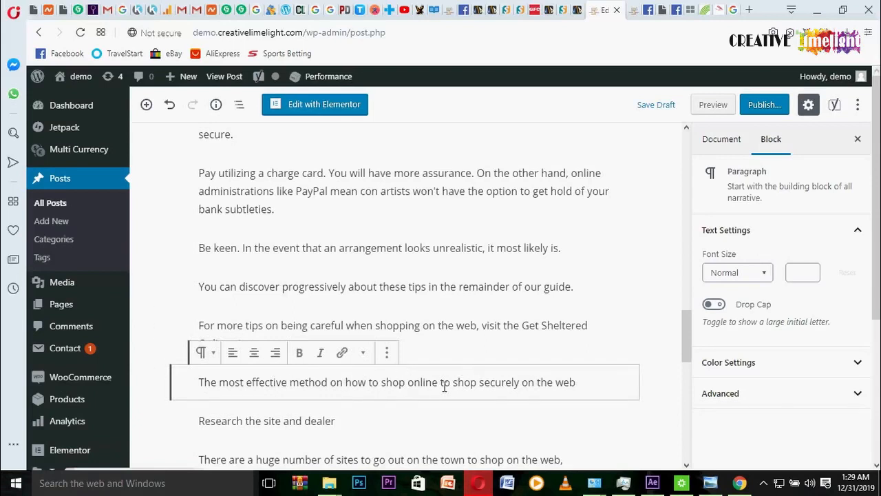
Step: Delete the redundant "to shop" and "on the web" from the line beginning "The most effective method on how to shop online"
left_click_drag(440, 384, 477, 387)
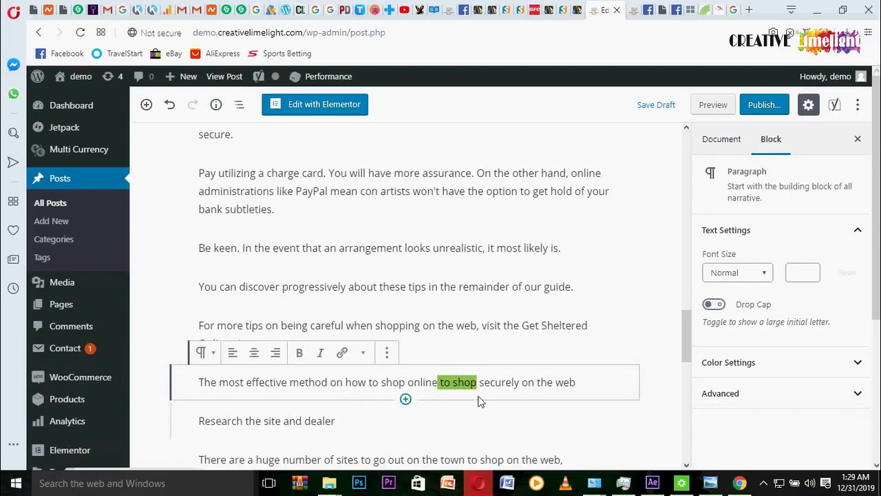
key("BackSpace")
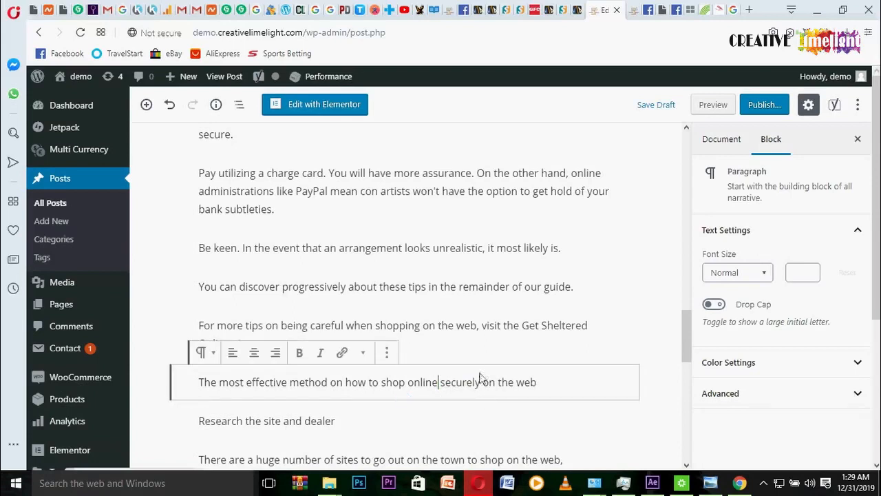
left_click_drag(541, 383, 491, 390)
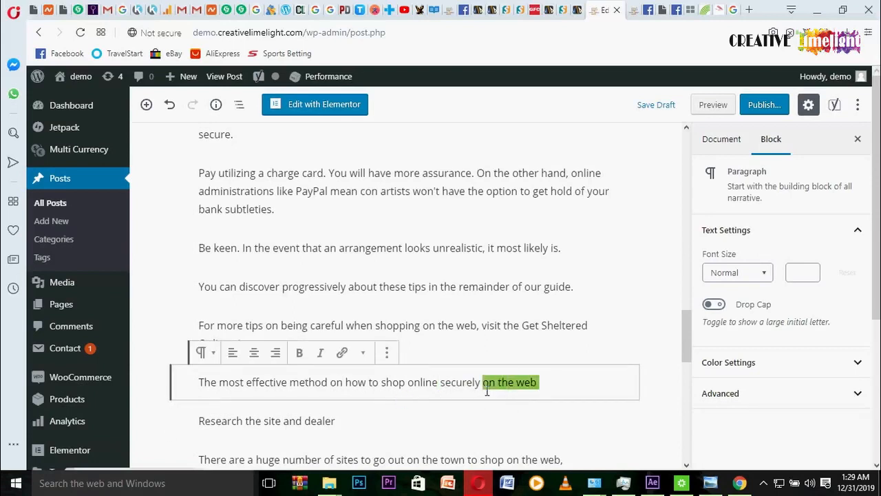
key("BackSpace")
key("BackSpace")
key("BackSpace")
key("BackSpace")
key("BackSpace")
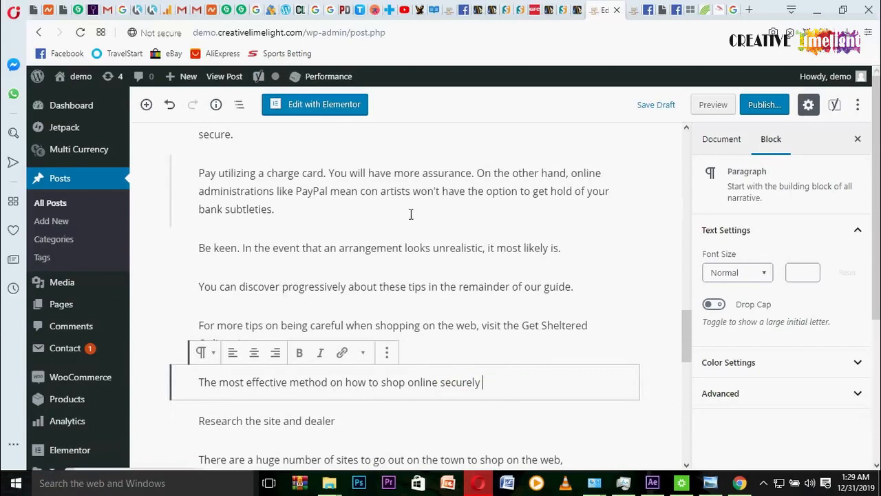
Step: Split the opening body paragraph in two before "However, as its notoriety has expanded"
scroll(413, 217, "up", 2)
scroll(413, 220, "up", 7)
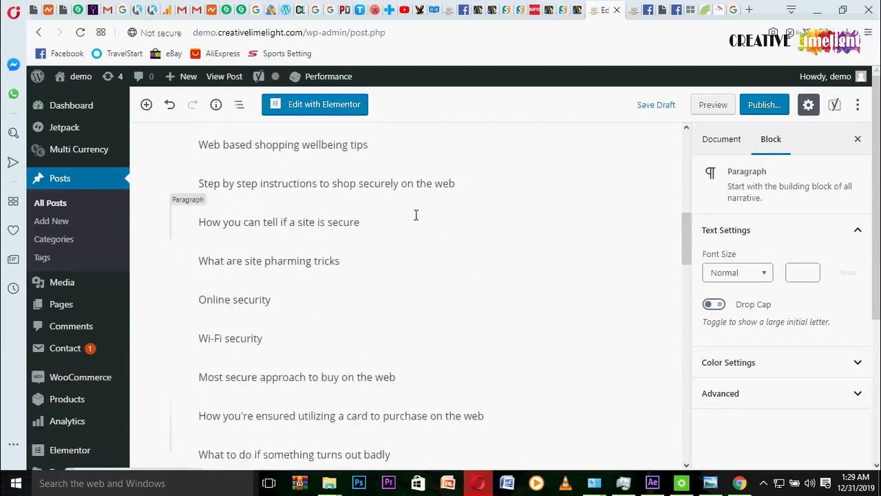
scroll(415, 216, "up", 6)
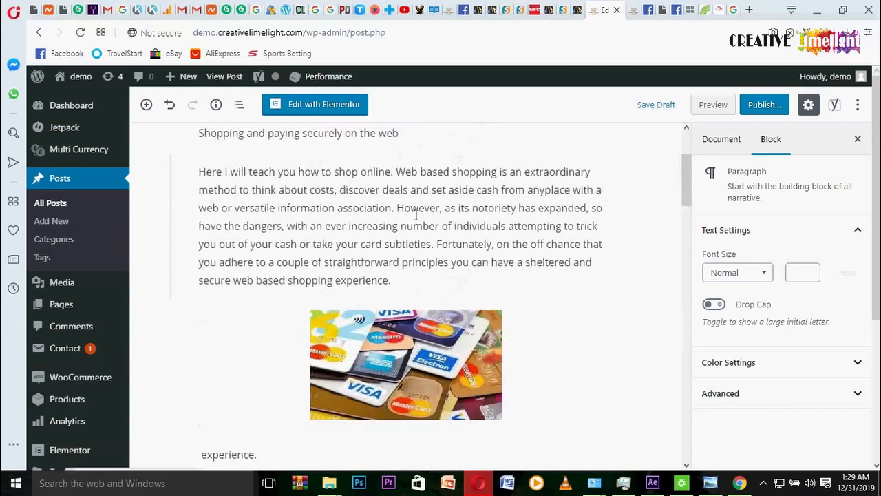
scroll(416, 216, "up", 1)
scroll(416, 216, "down", 2)
scroll(416, 216, "up", 1)
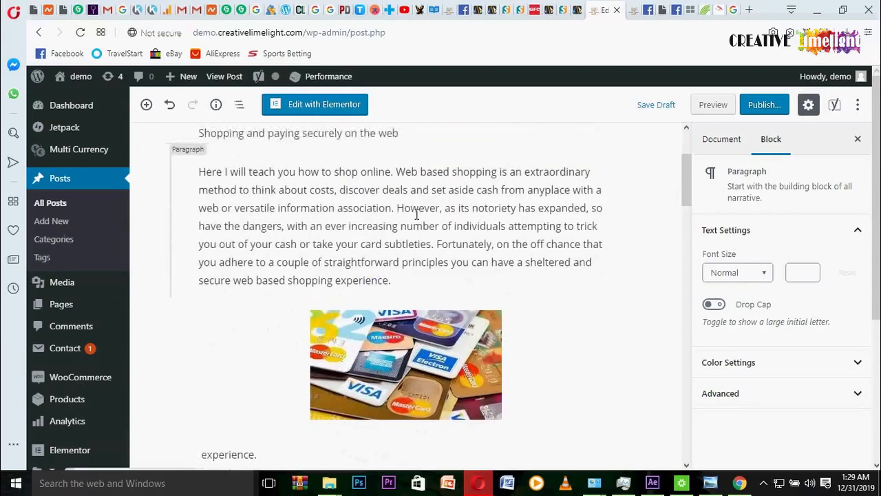
left_click(415, 215)
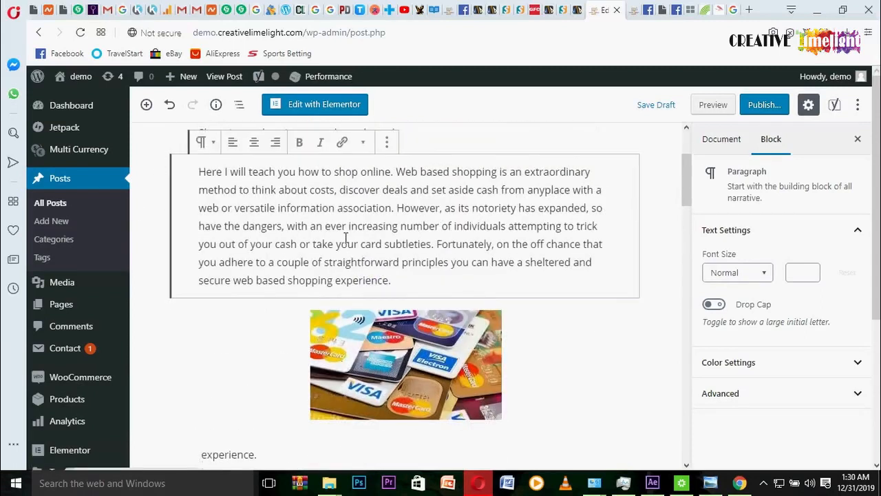
key("Return")
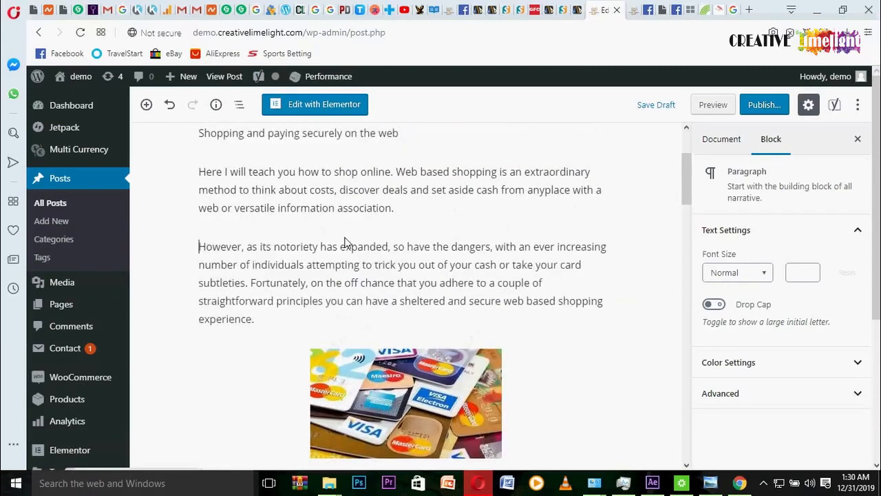
scroll(398, 255, "down", 8)
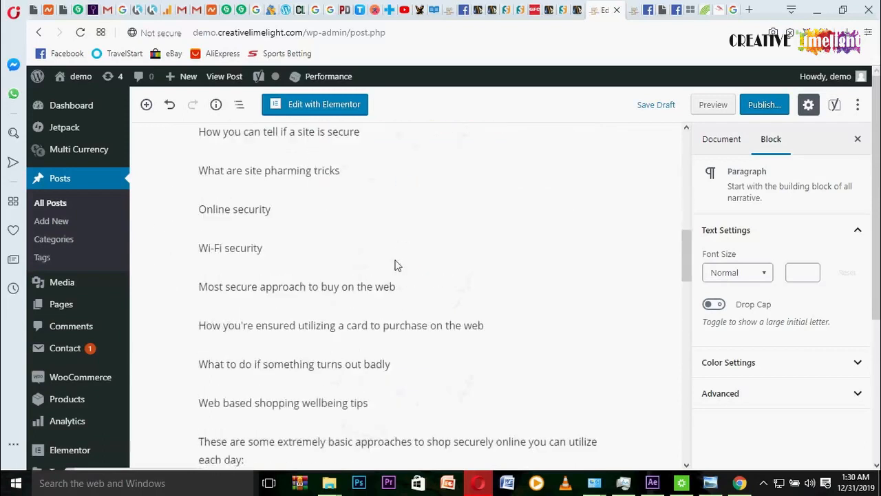
Step: Set the Yoast SEO focus keyphrase of the post to "How to shop online"
scroll(396, 261, "down", 7)
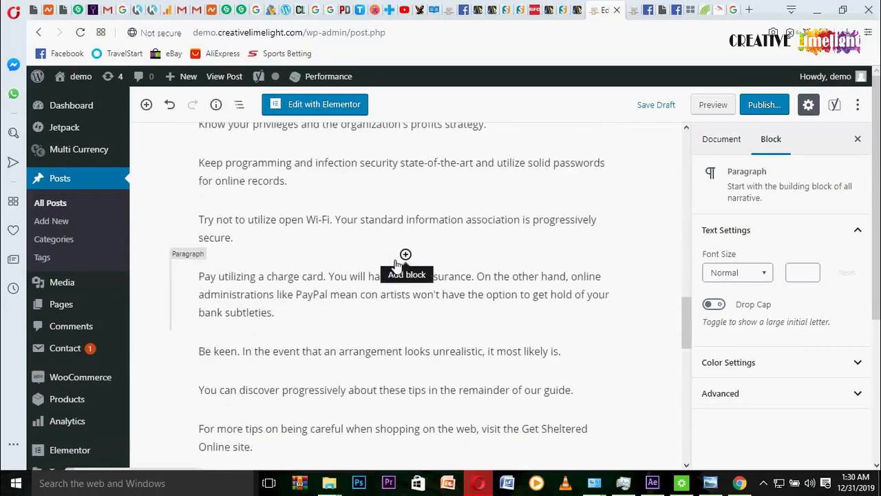
scroll(396, 264, "down", 6)
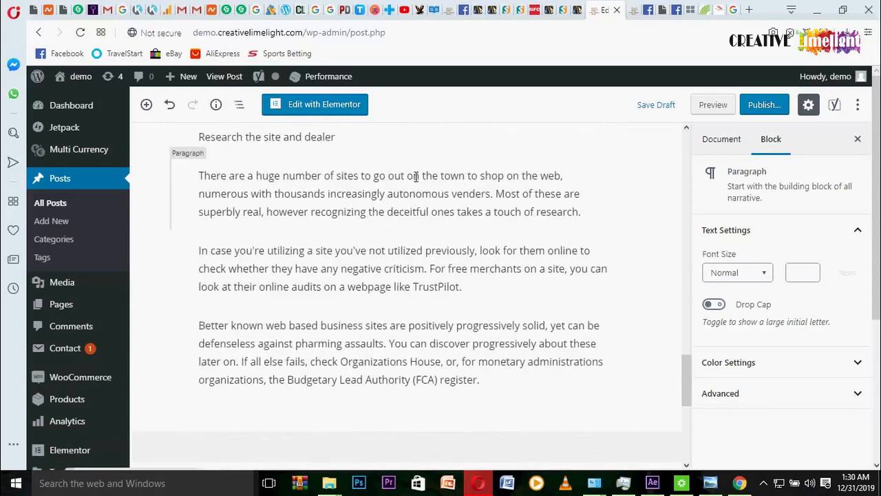
scroll(358, 193, "down", 5)
left_click(303, 216)
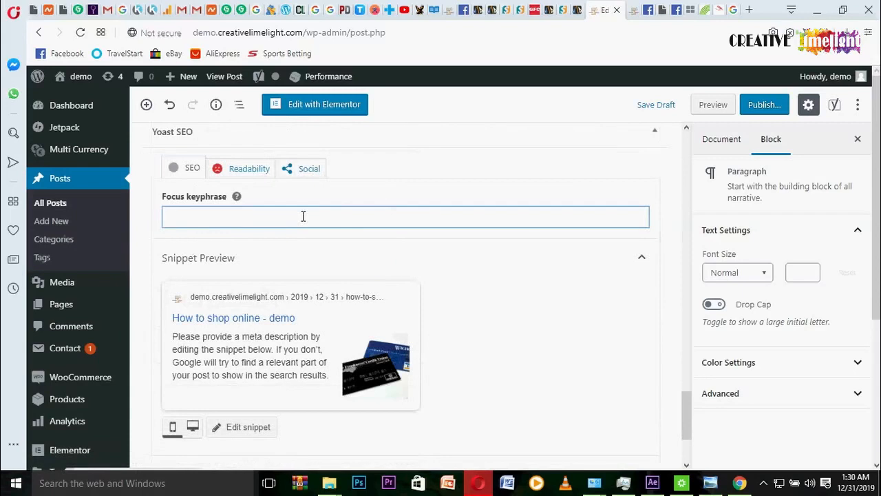
type("How to shop online")
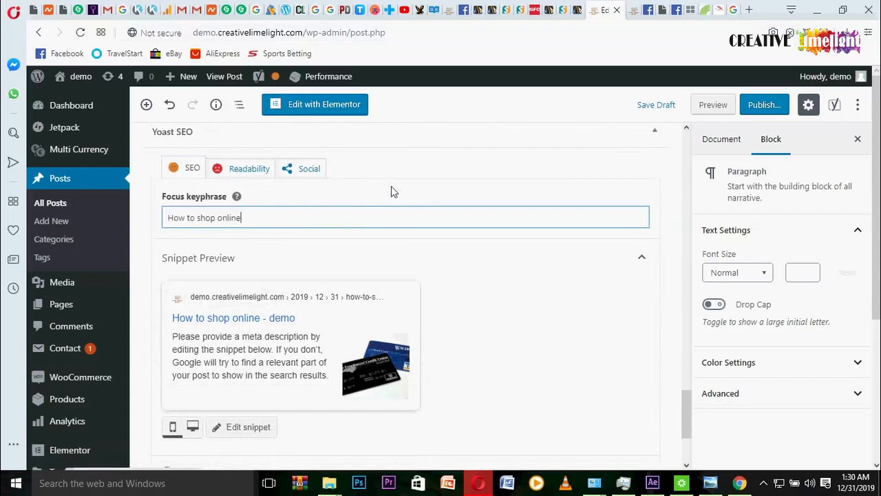
Step: Review the snippet preview and the readability analysis of the post in Yoast SEO
scroll(390, 187, "down", 1)
scroll(391, 193, "down", 1)
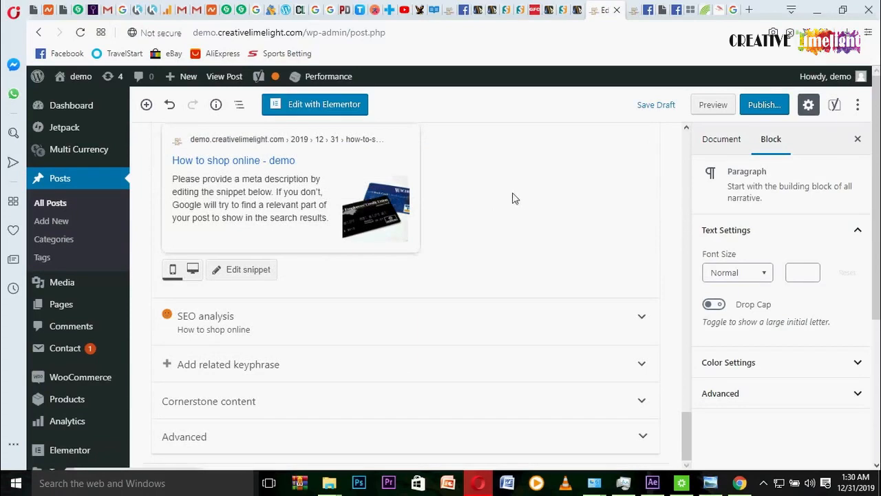
mouse_move(876, 173)
left_mouse_down()
mouse_move(876, 204)
mouse_move(876, 174)
left_mouse_up()
scroll(571, 223, "up", 3)
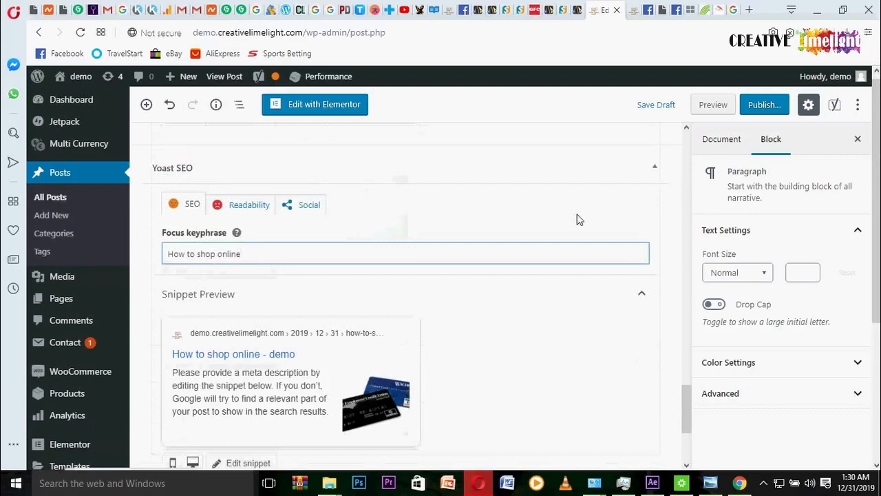
scroll(577, 219, "down", 2)
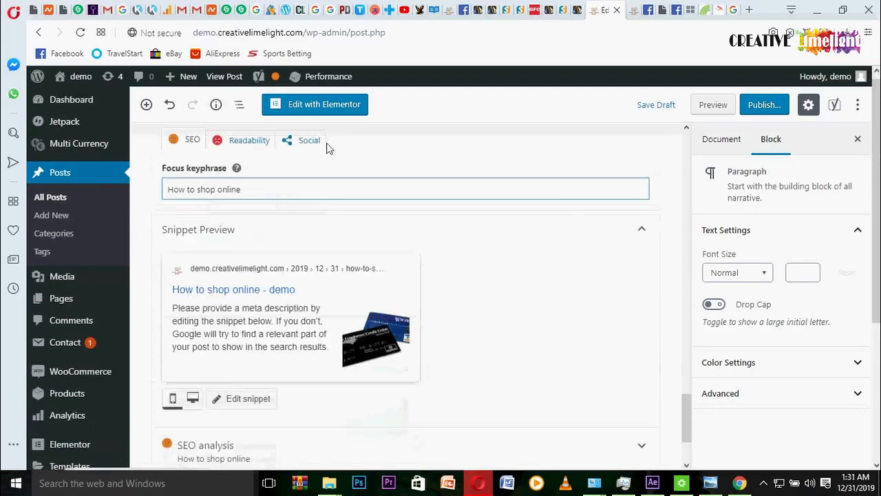
left_click(255, 144)
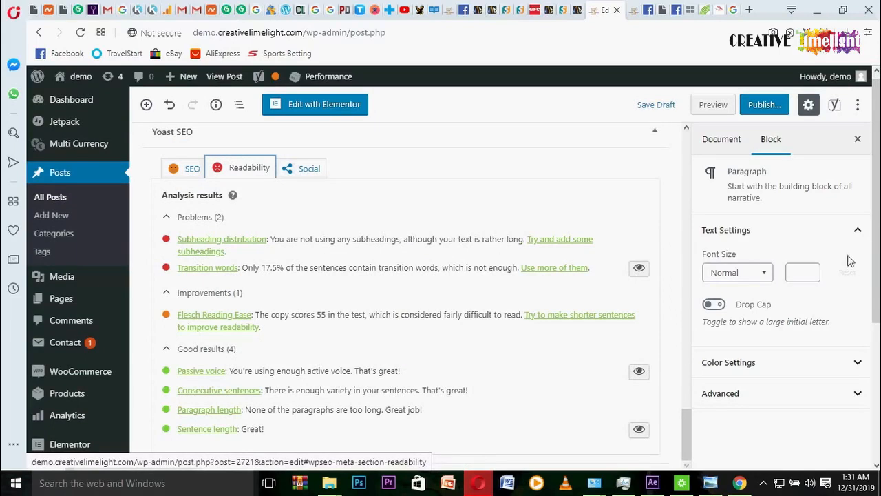
scroll(850, 260, "down", 3)
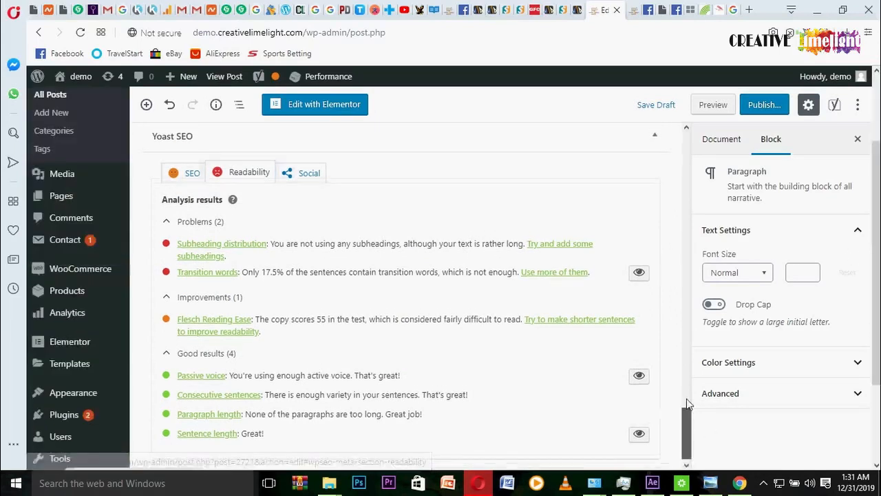
left_click_drag(688, 402, 689, 438)
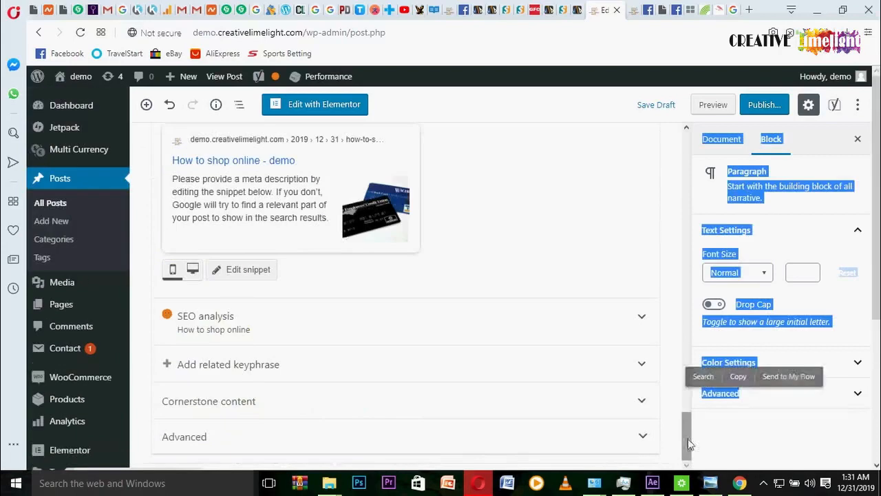
Step: Copy the full text of the paragraph beginning "Here I will teach you how to shop online"
left_click_drag(685, 444, 712, 167)
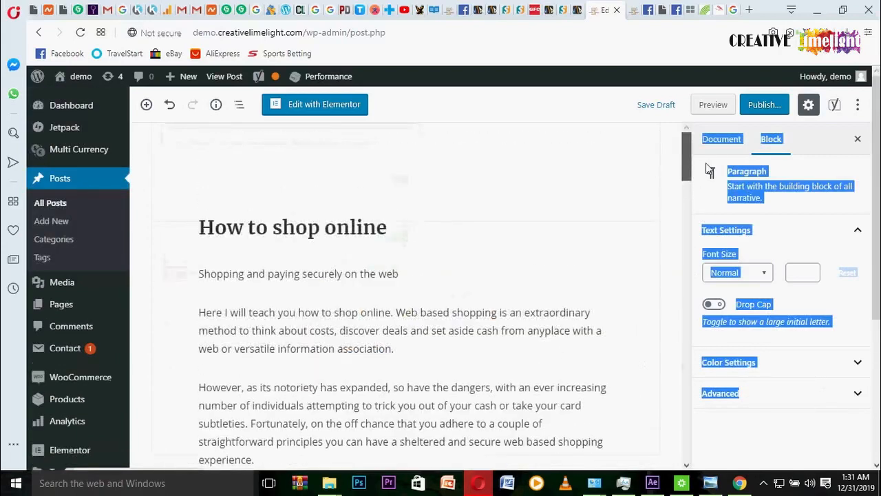
left_click(203, 308)
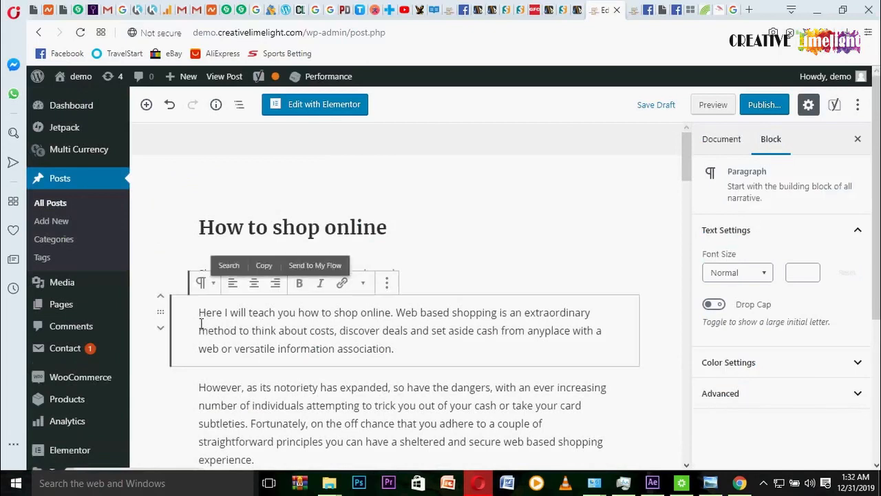
left_click_drag(201, 324, 404, 347)
key("ctrl+c")
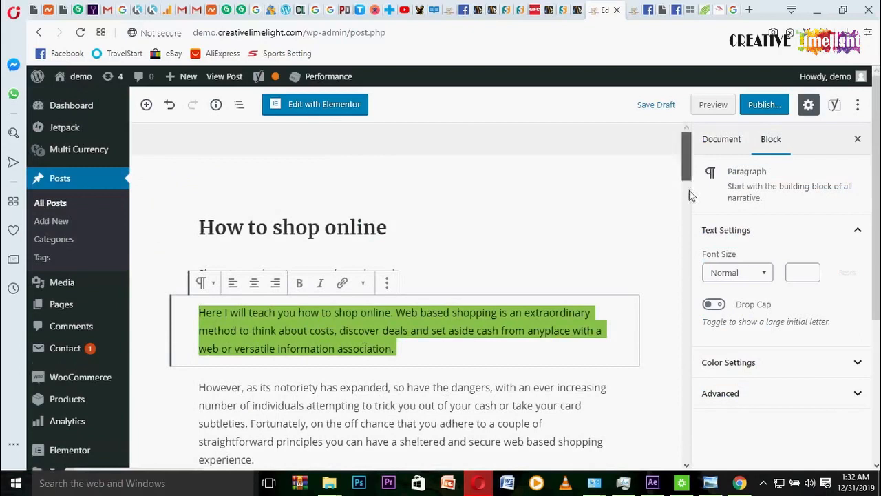
Step: Open the Yoast snippet for editing and paste the copied paragraph as the meta description
left_click_drag(689, 193, 699, 451)
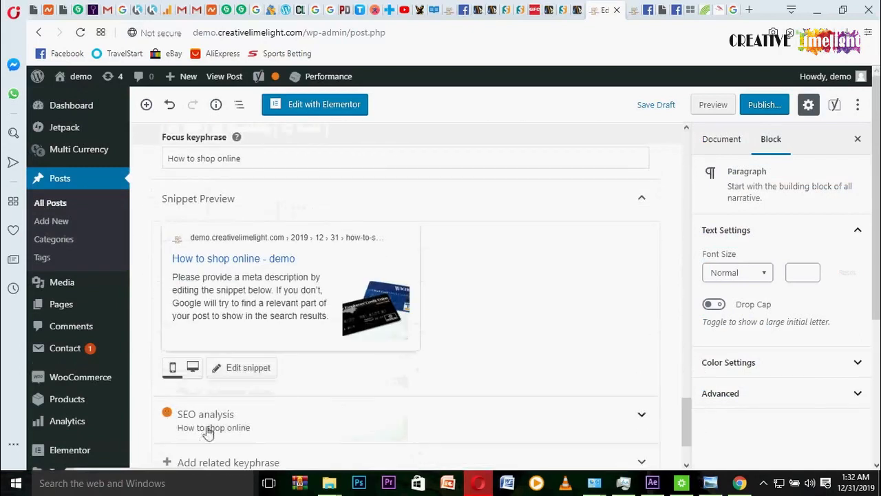
left_click(254, 370)
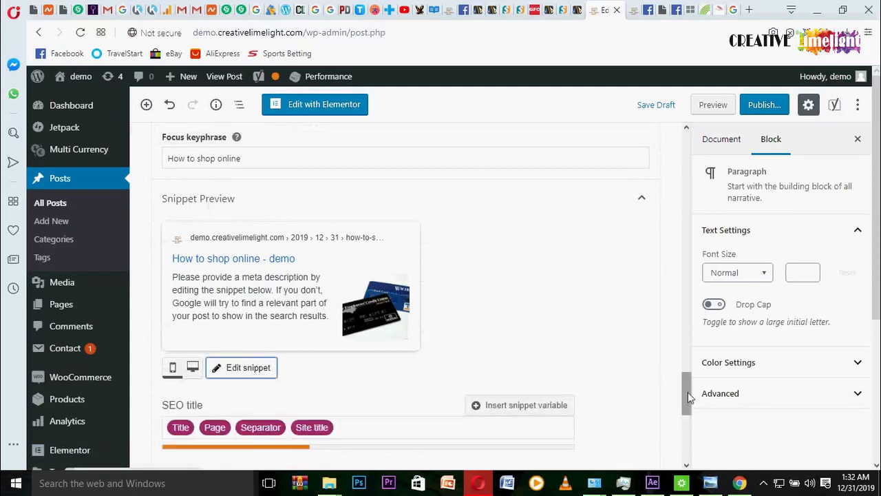
left_click_drag(688, 398, 688, 435)
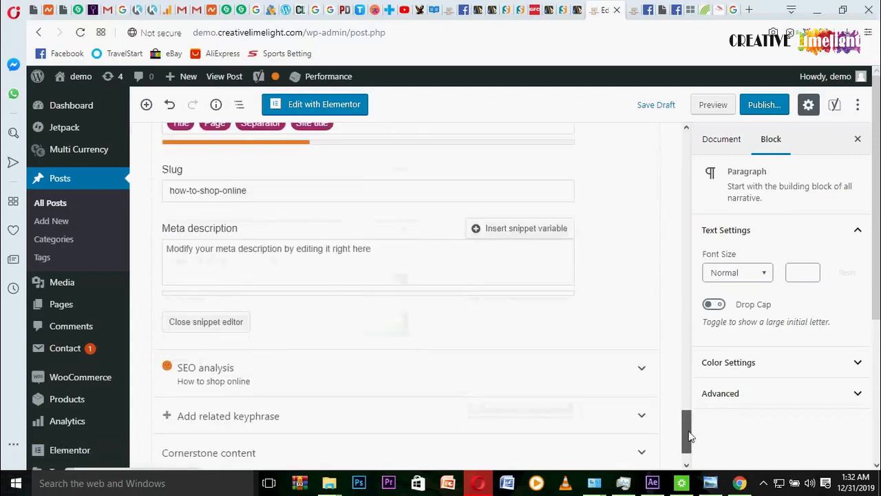
left_click(268, 260)
key("ctrl+v")
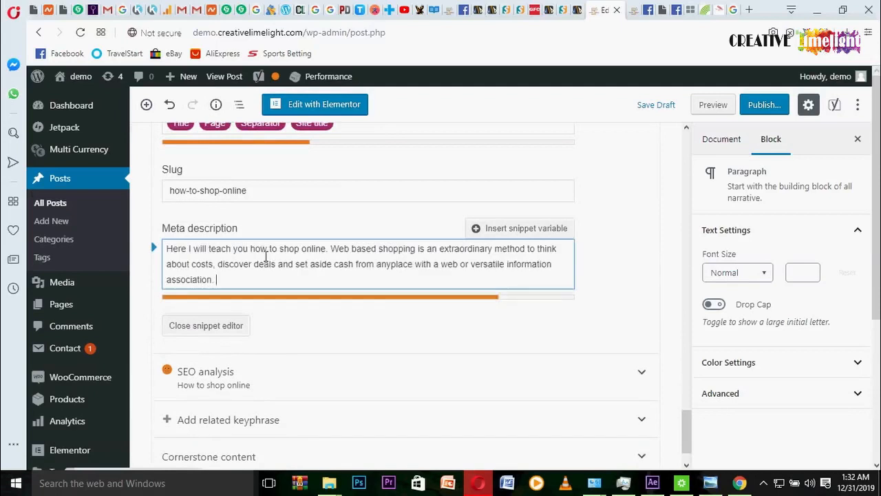
Step: Shorten the meta description by replacing everything after "discover deals" with "etc"
left_click_drag(412, 263, 438, 276)
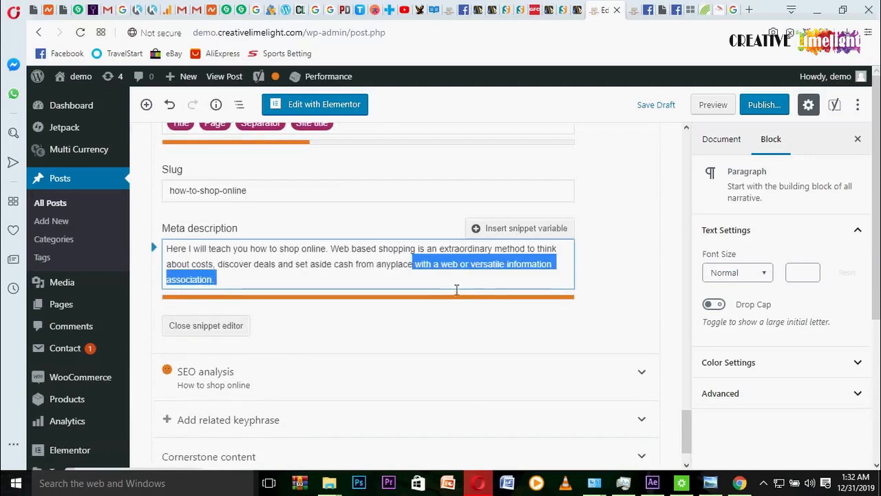
key("BackSpace")
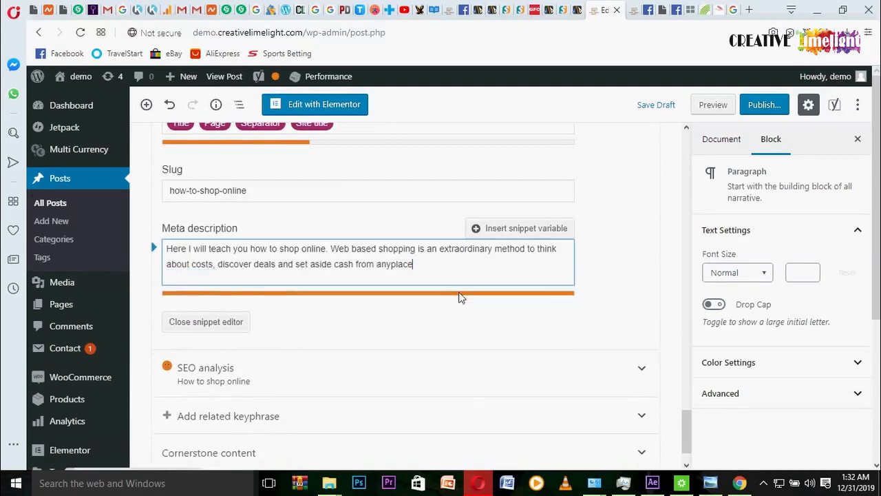
key("BackSpace")
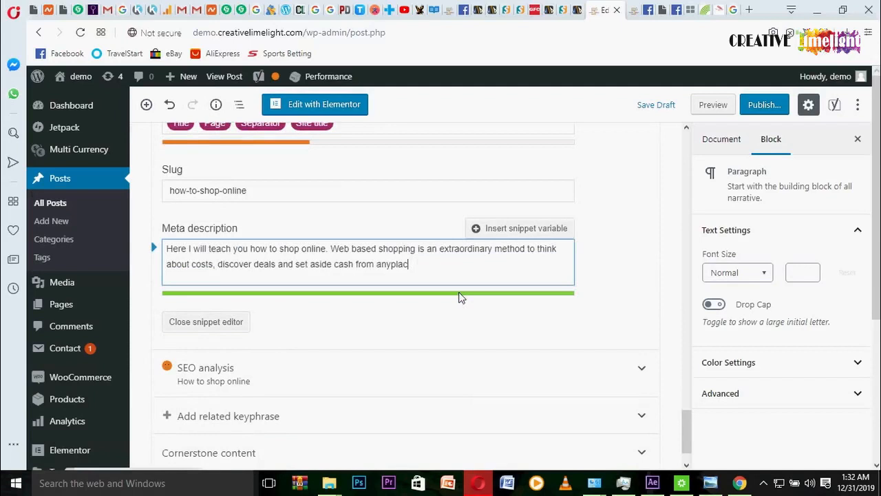
key("BackSpace")
key("BackSpace")
key("BackSpace")
key("BackSpace")
key("BackSpace")
key("BackSpace")
key("BackSpace")
key("BackSpace")
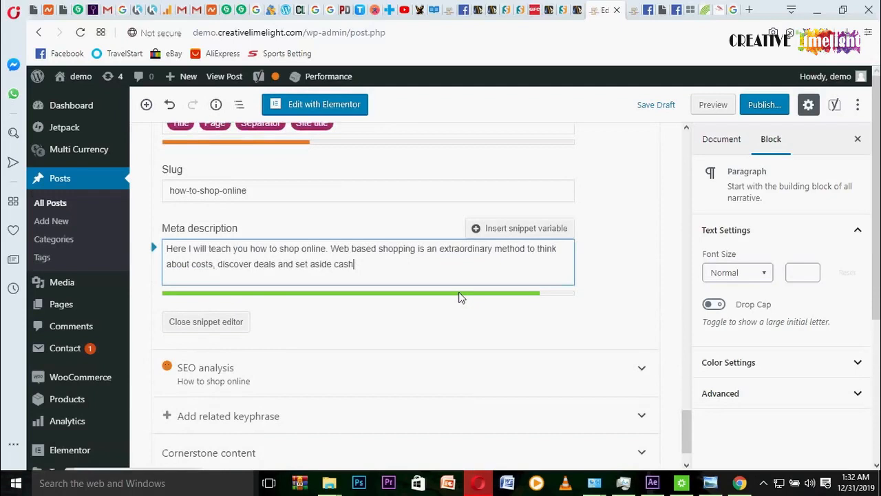
key("BackSpace")
key("BackSpace")
key("BackSpace")
key("BackSpace")
key("BackSpace")
key("BackSpace")
key("BackSpace")
key("BackSpace")
key("BackSpace")
key("BackSpace")
key("BackSpace")
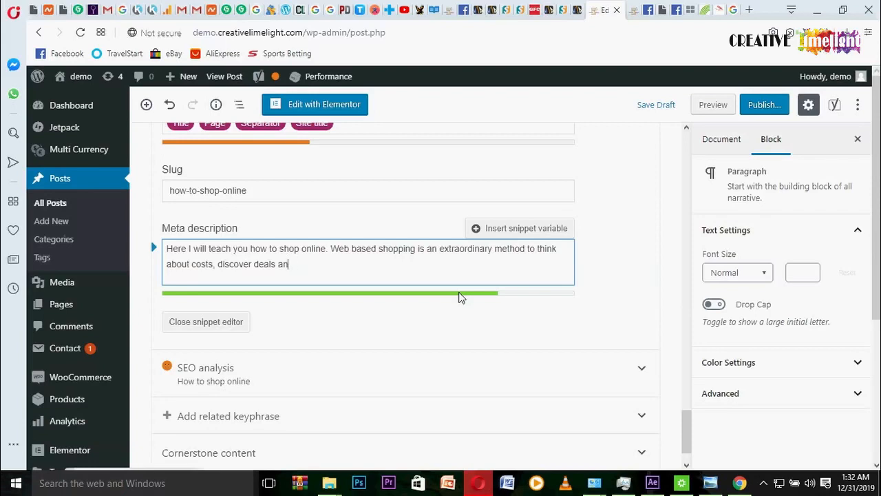
key("BackSpace")
key("BackSpace")
type("etc")
Step: Replace all the variables in the SEO title with the text "how to shop online"
scroll(461, 297, "up", 2)
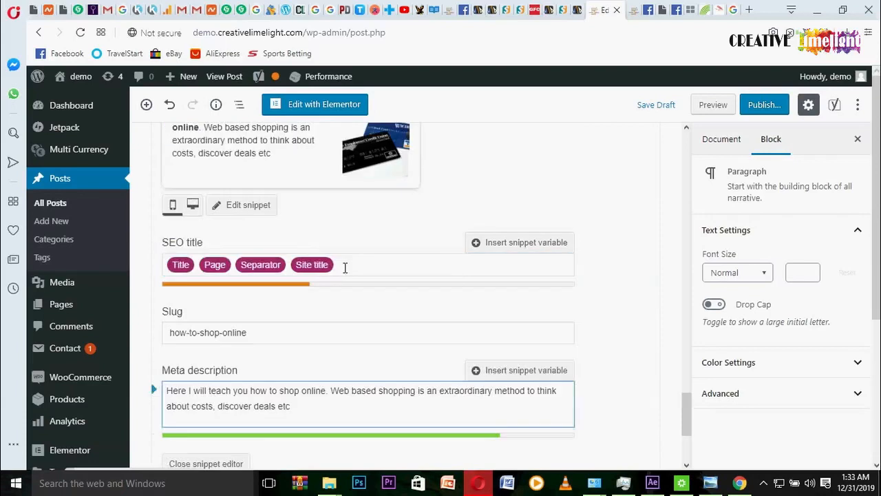
left_click(344, 268)
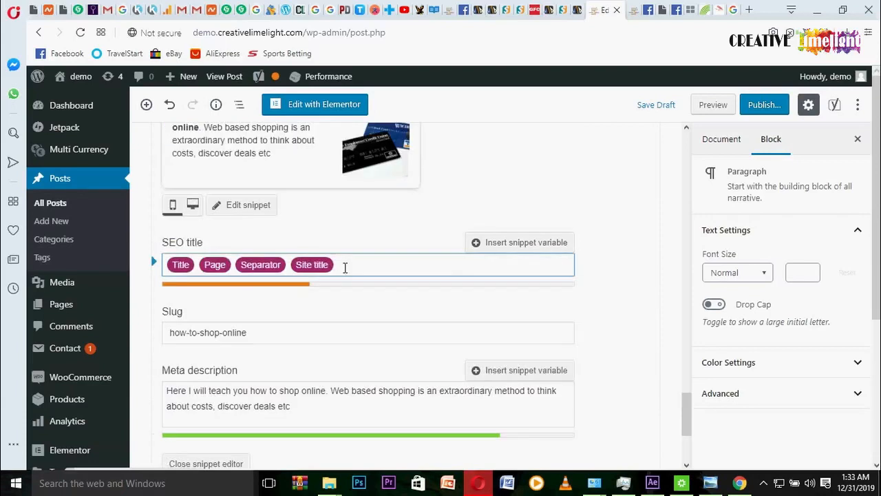
key("BackSpace")
key("BackSpace")
key("BackSpace")
key("BackSpace")
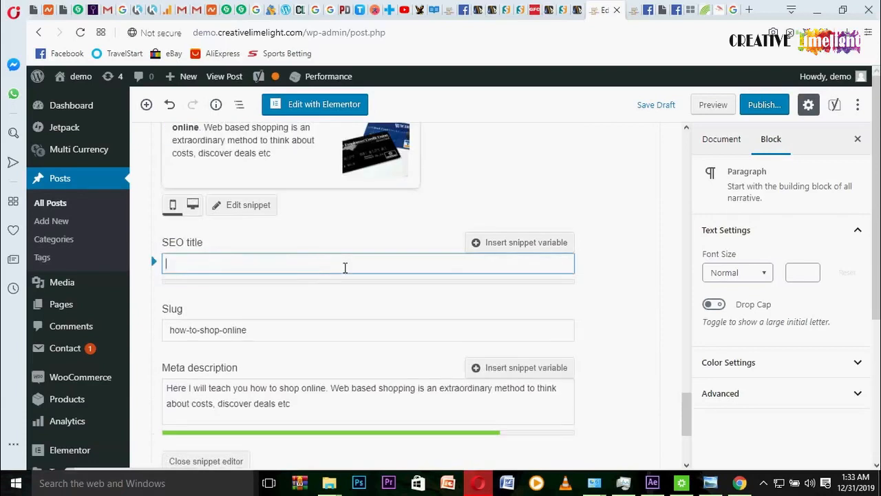
type("how to sh")
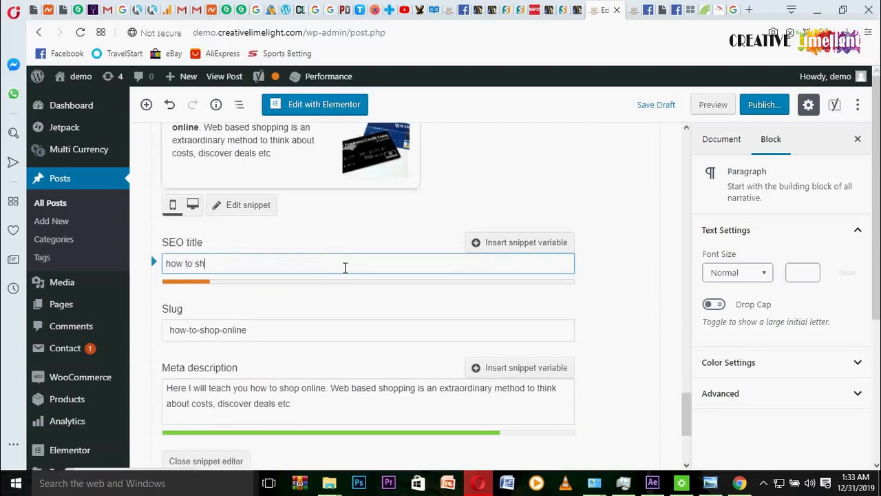
type("op online")
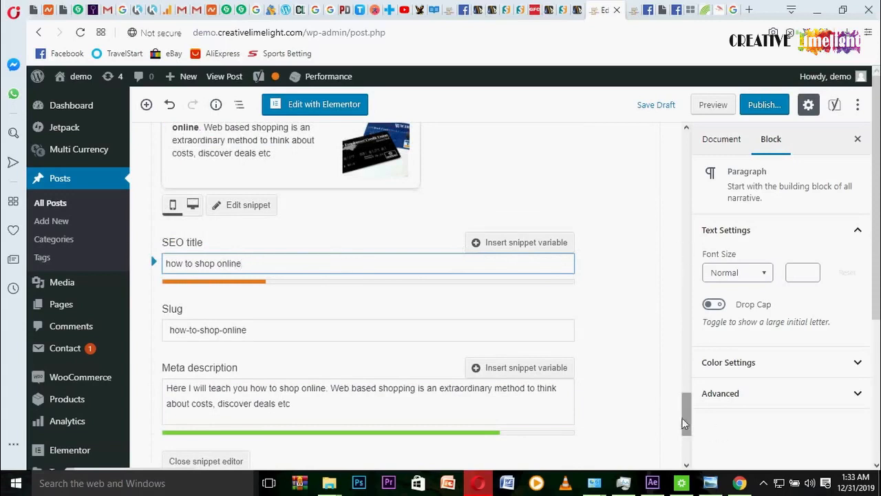
Step: Check the readability results, and examine the problems and improvements in the SEO analysis for the focus keyphrase
left_click_drag(686, 423, 688, 451)
scroll(334, 324, "up", 5)
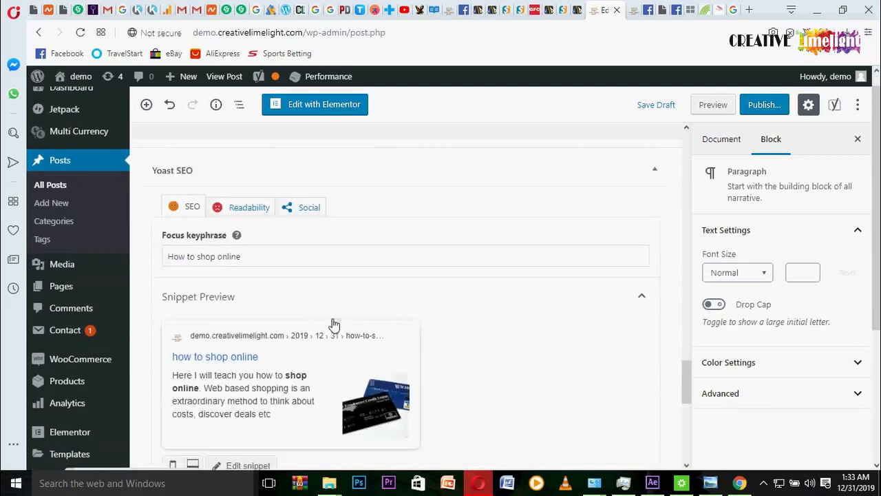
left_click(249, 209)
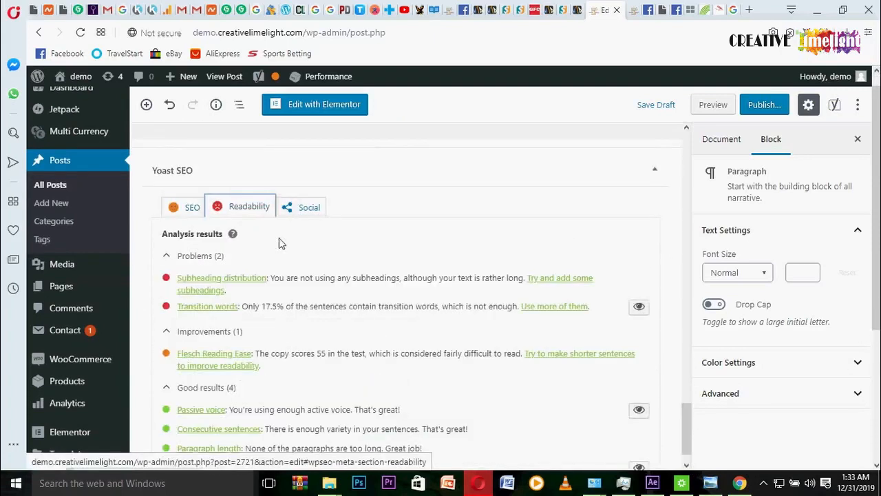
left_click(181, 209)
scroll(203, 222, "down", 8)
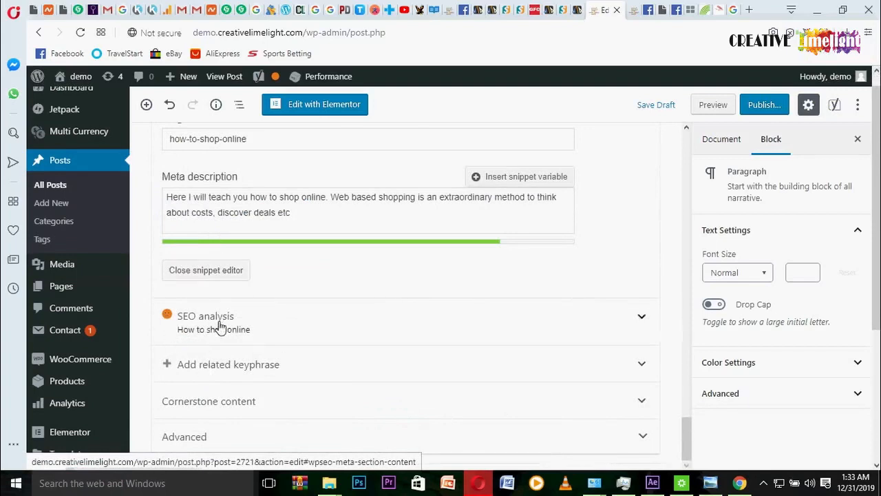
left_click(205, 327)
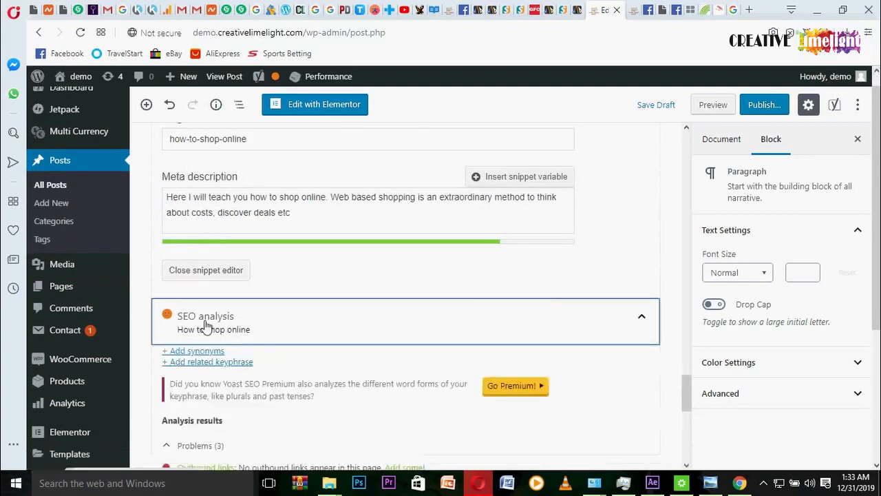
scroll(236, 330, "down", 3)
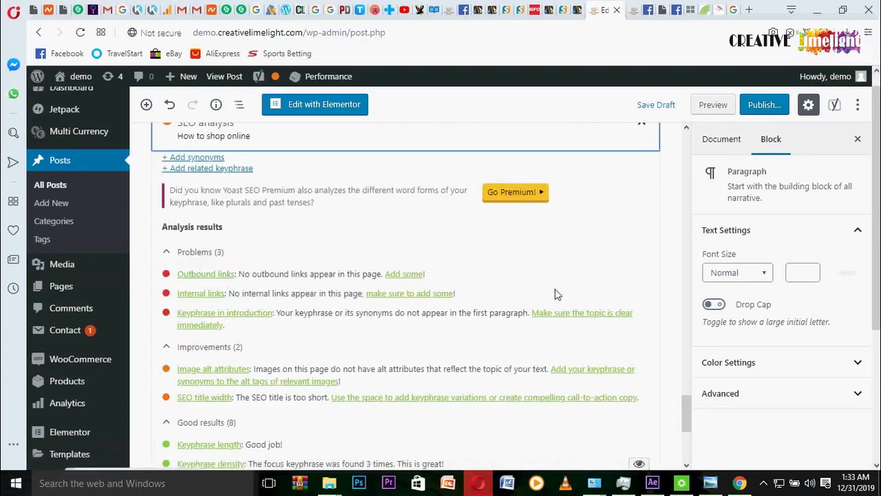
scroll(557, 295, "up", 8)
scroll(558, 296, "up", 15)
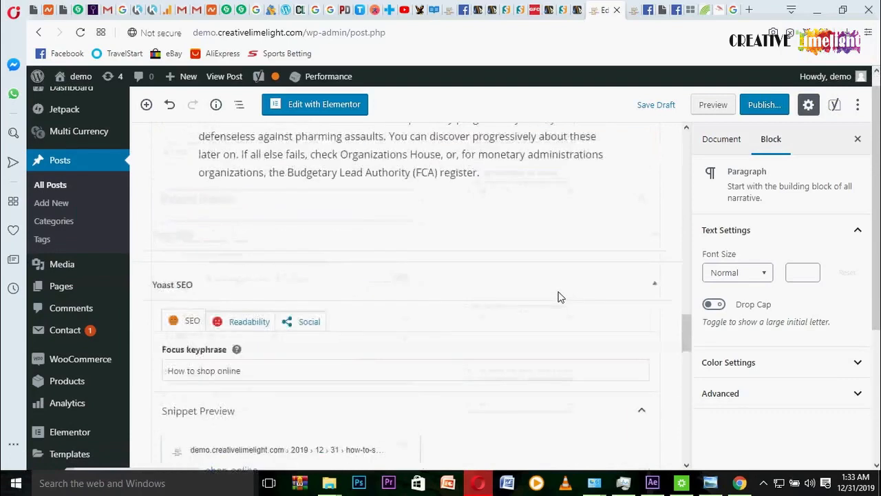
scroll(558, 296, "up", 15)
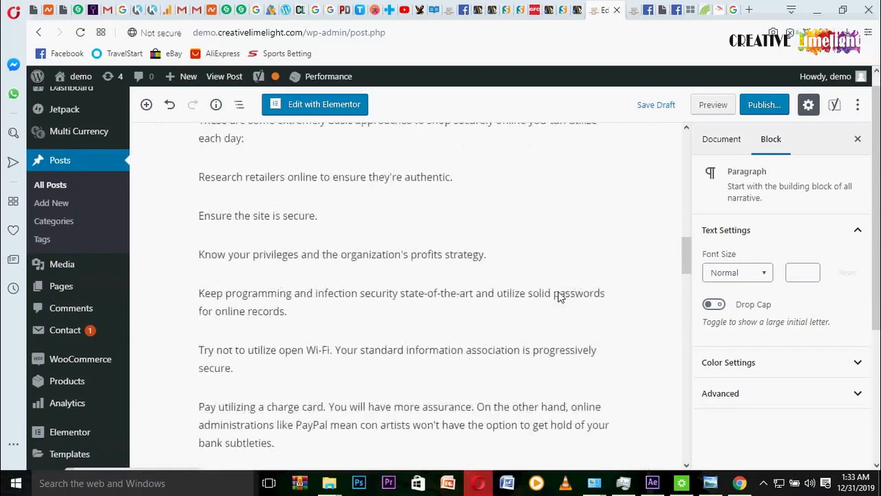
scroll(558, 296, "up", 8)
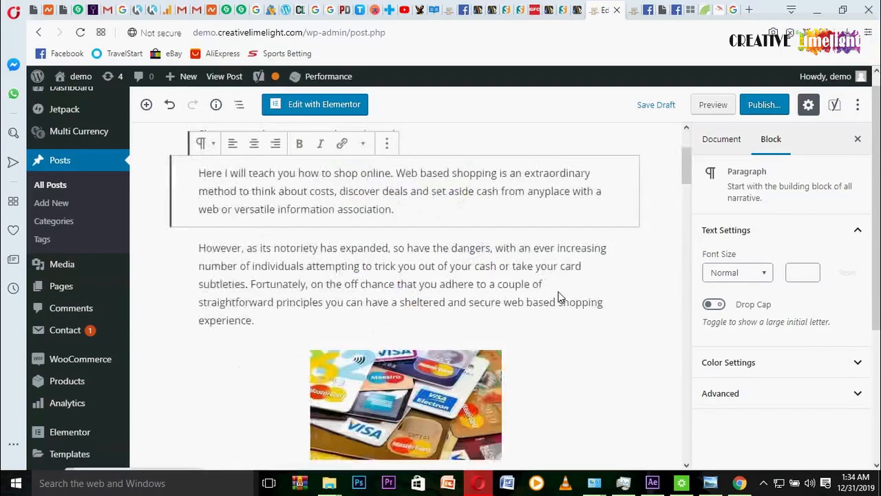
scroll(291, 323, "down", 1)
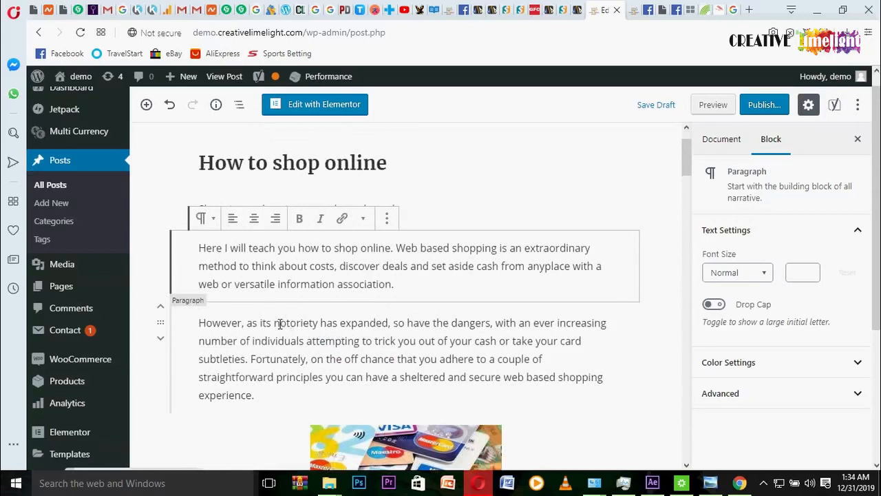
left_click_drag(280, 323, 301, 324)
double_click(287, 323)
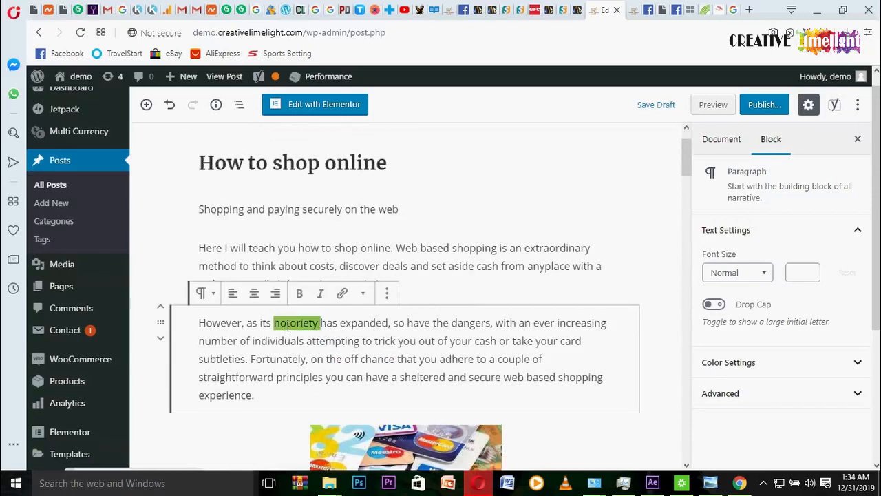
left_click(342, 293)
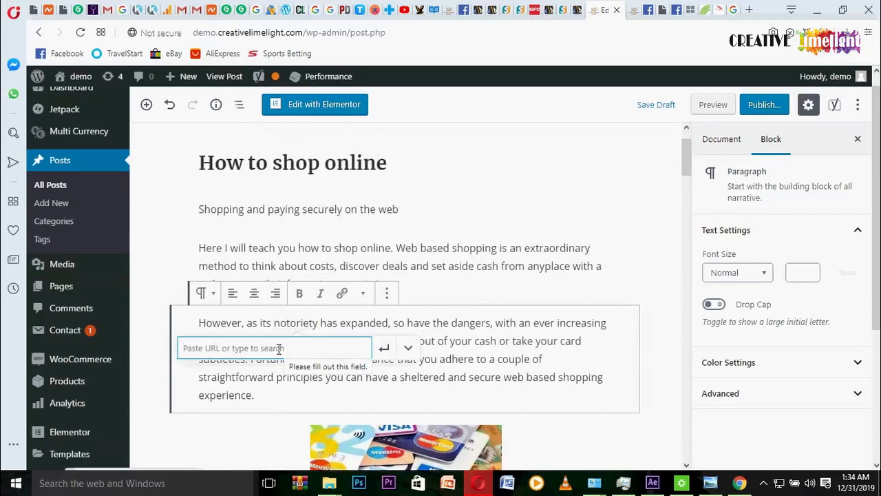
type("H")
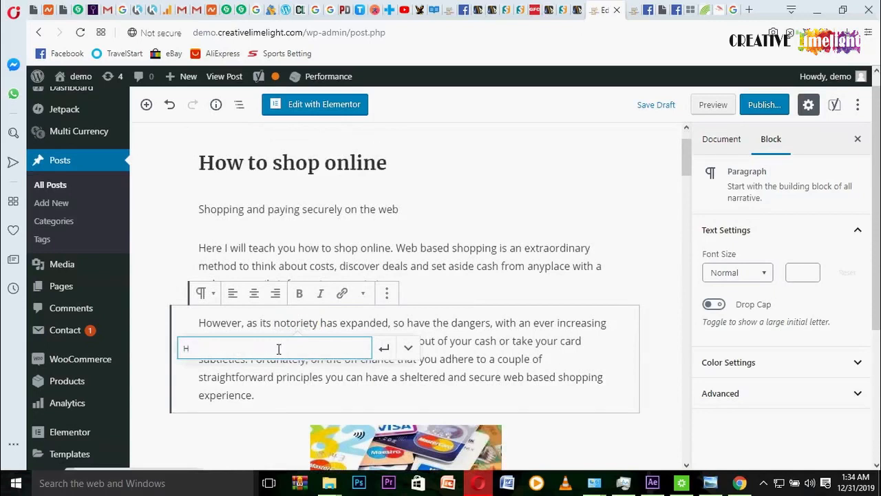
key("BackSpace")
type("http:")
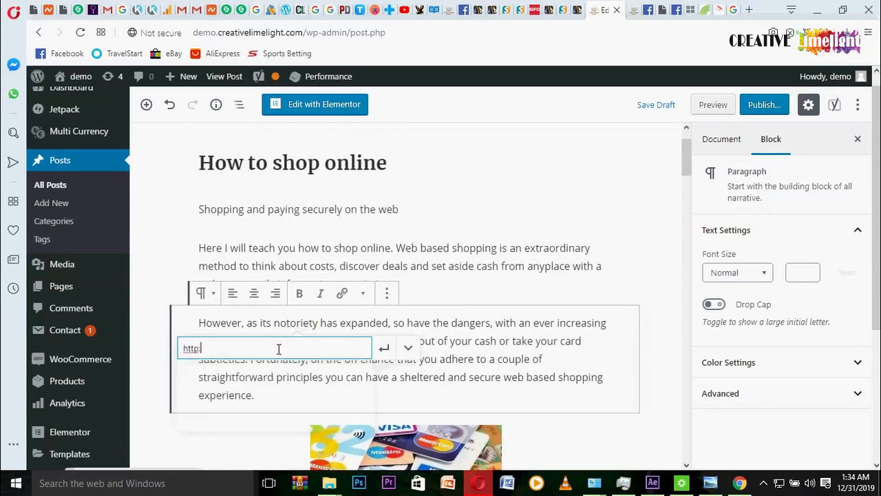
type("//creativelime")
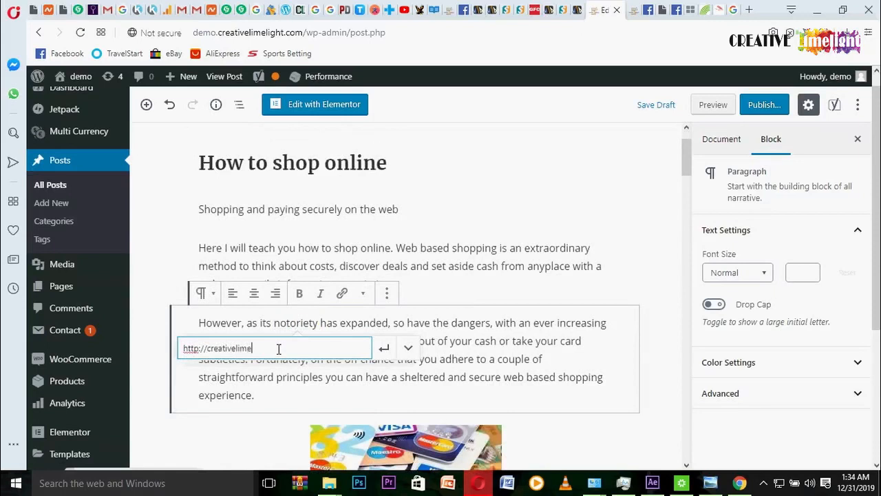
type("light.com")
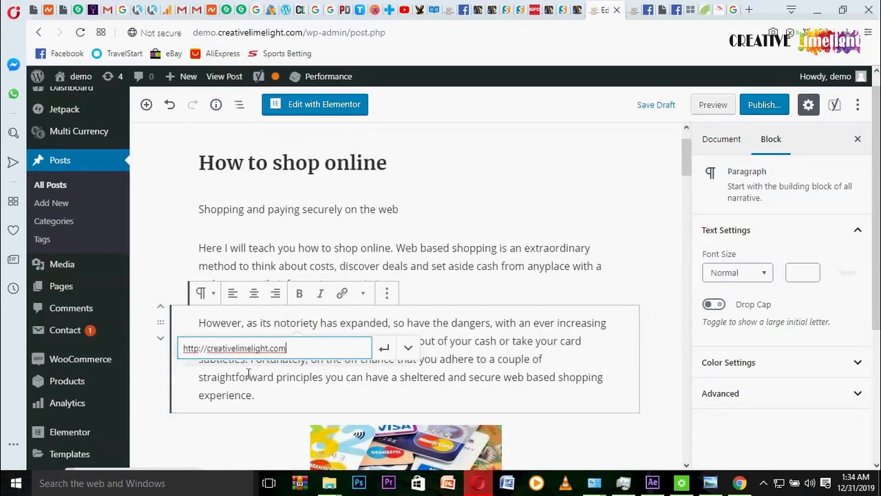
left_click(384, 348)
left_click(452, 340)
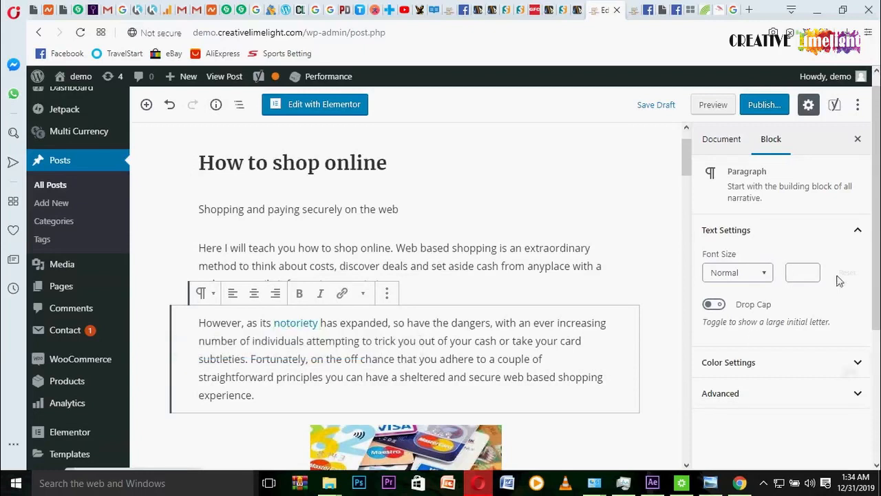
Step: Review the problems and improvements in the Yoast SEO analysis, and check the readability analysis
scroll(876, 282, "down", 1)
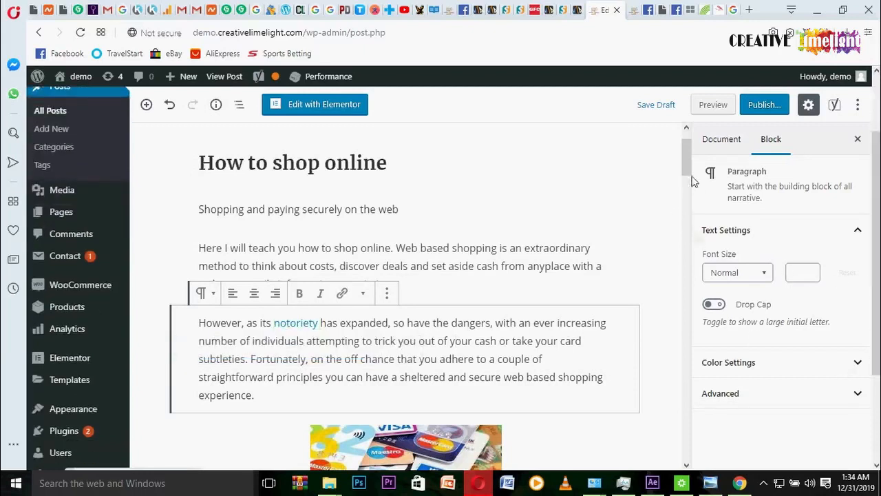
left_click_drag(685, 178, 693, 437)
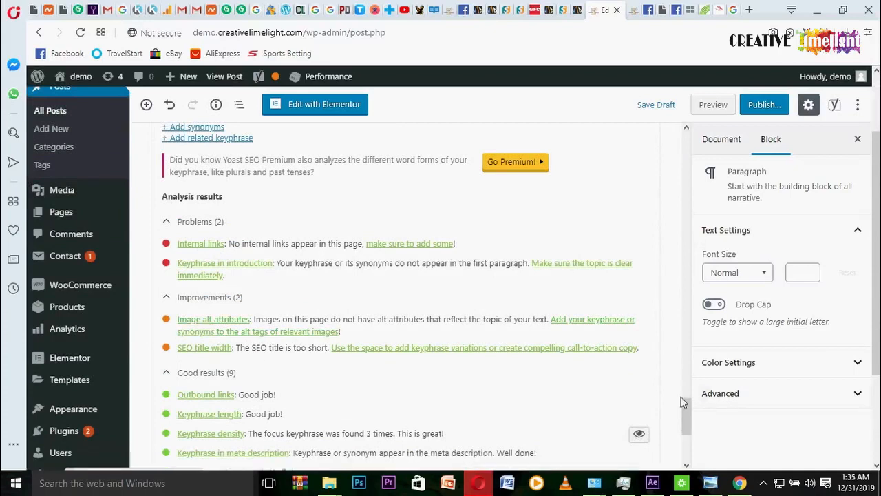
mouse_move(686, 413)
left_mouse_down()
mouse_move(687, 316)
mouse_move(686, 413)
left_mouse_up()
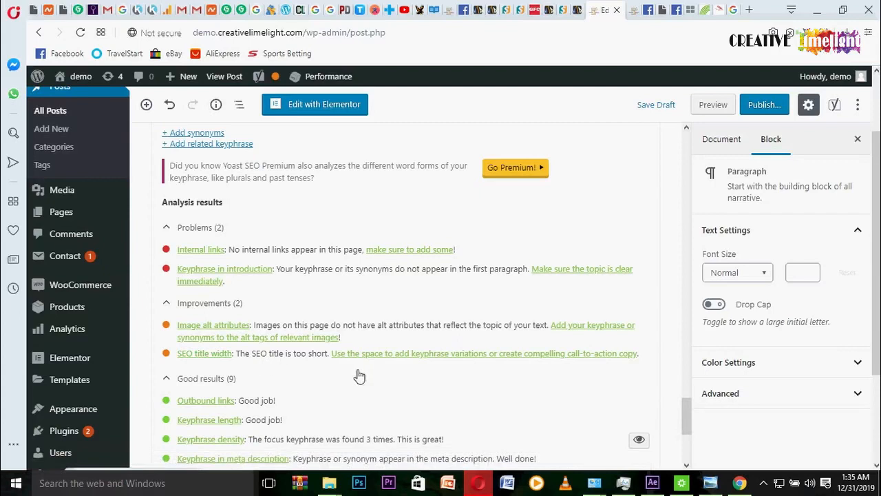
left_click_drag(677, 422, 680, 400)
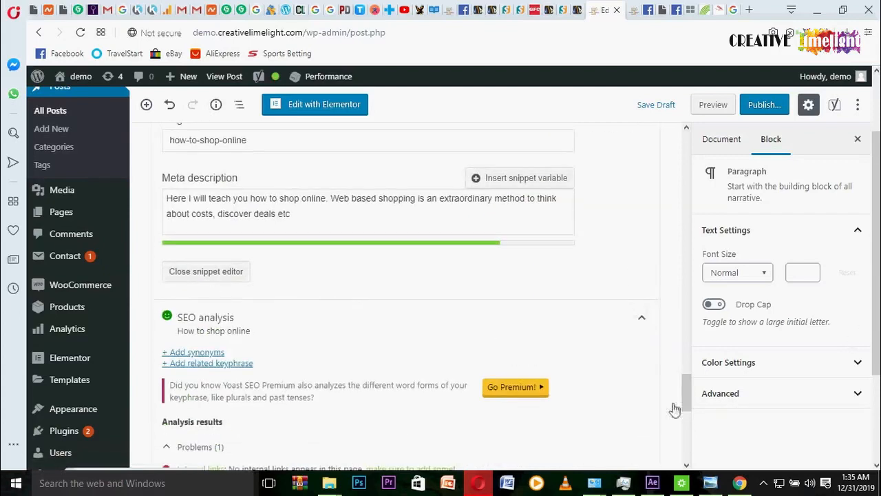
left_click_drag(684, 398, 714, 350)
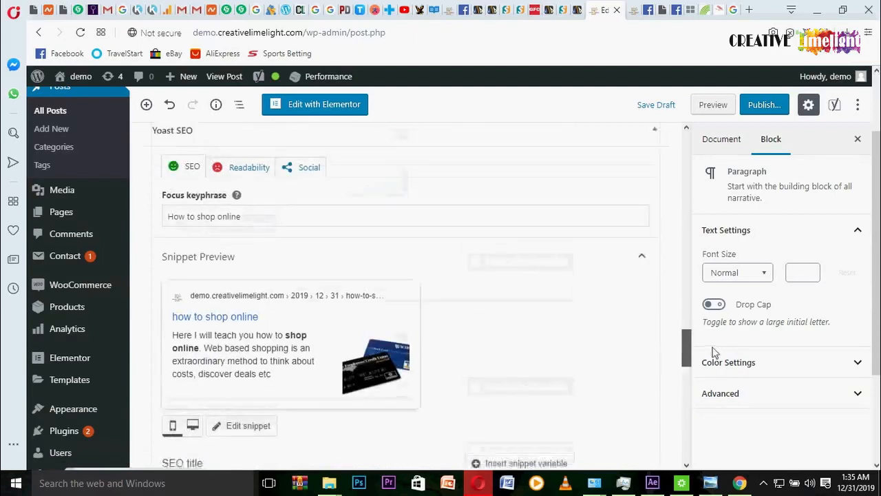
left_click(247, 183)
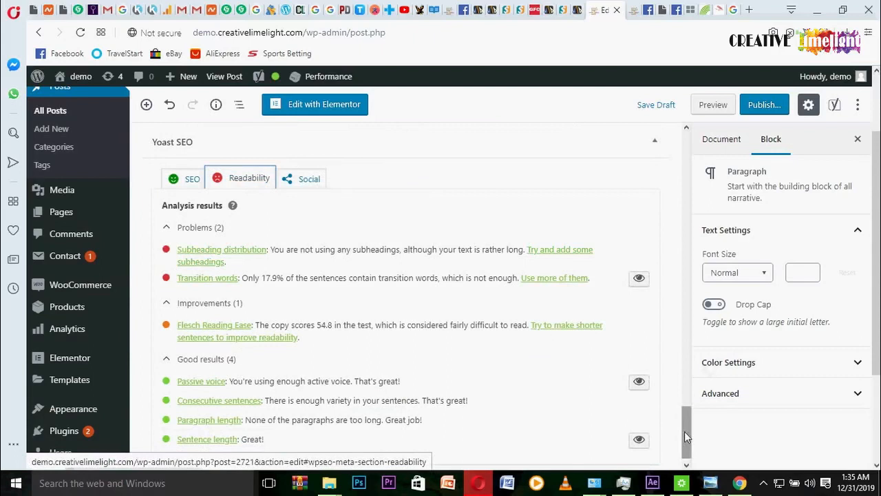
Step: Open the attachment details of the bank cards image in the post, paste the copied paragraph as alt text and reduce it to "how to shop online"
left_click_drag(691, 434, 677, 165)
scroll(410, 349, "down", 2)
left_click(410, 350)
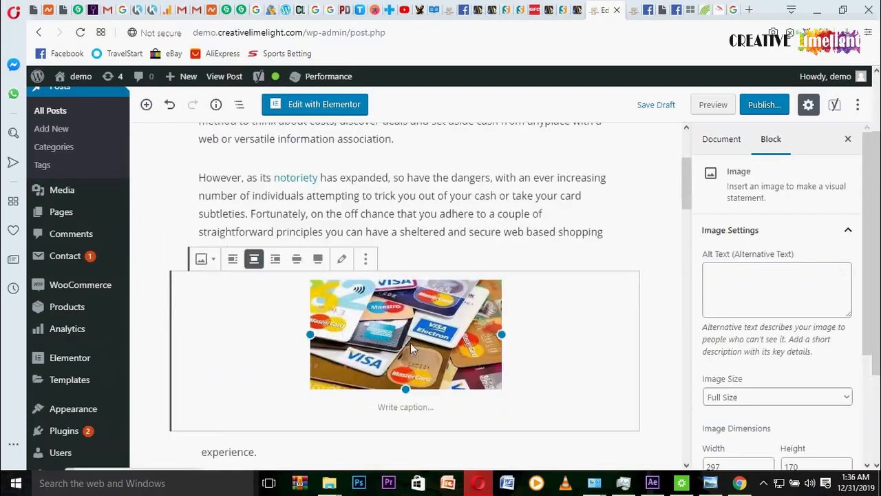
left_click(344, 260)
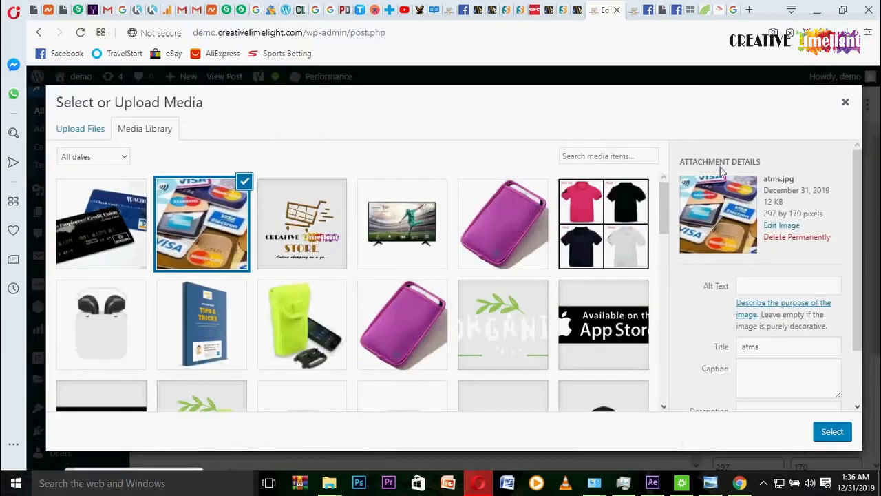
left_click_drag(861, 309, 858, 370)
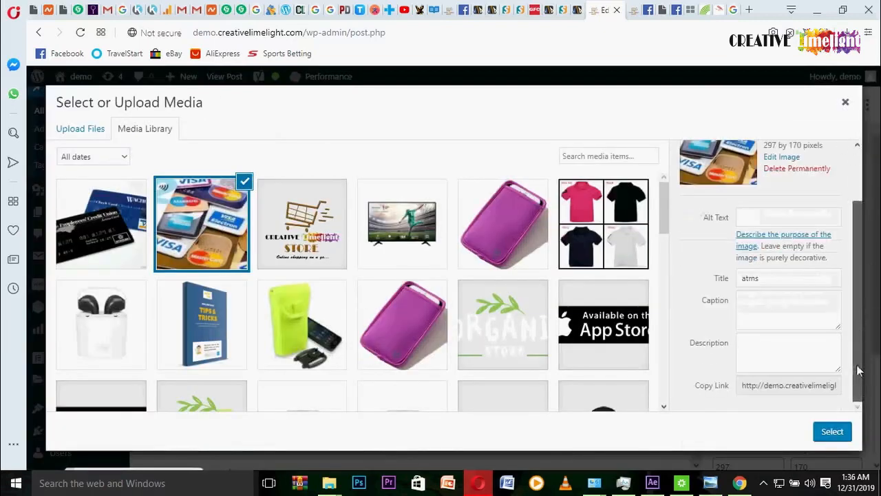
left_click(755, 219)
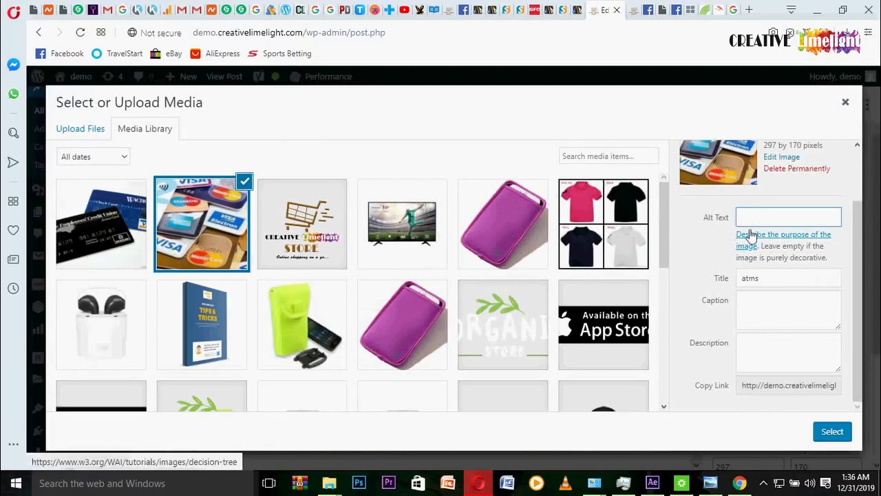
key("ctrl+v")
key("Left")
key("Left")
key("Left")
key("Left")
key("Left")
key("Left")
key("Left")
key("Left")
key("Left")
key("Left")
key("Left")
key("Left")
key("Left")
key("Left")
key("Left")
key("Left")
key("Left")
key("Left")
key("Left")
key("Left")
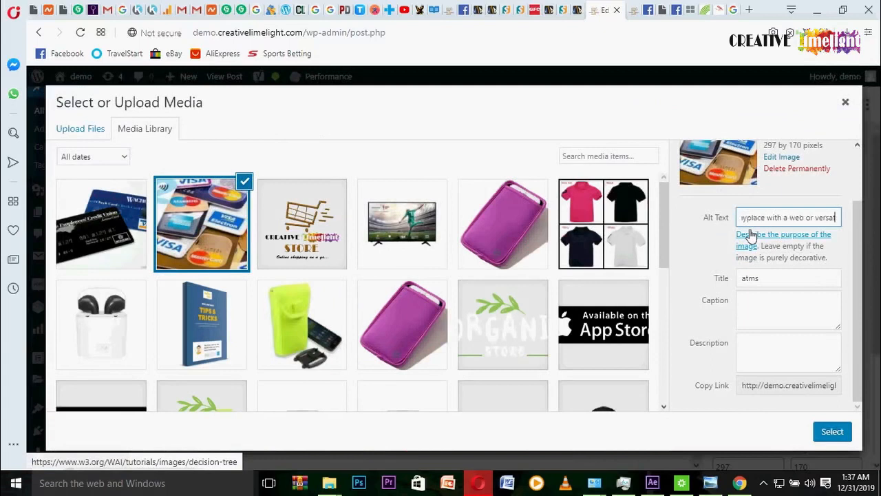
key("Left")
key("Left")
key("Left")
key("Left")
key("Left")
key("Left")
key("Left")
key("Left")
key("Left")
key("Left")
key("Left")
key("Left")
key("Left")
key("Left")
key("Left")
key("Left")
key("Left")
key("Left")
key("Left")
key("Left")
key("Left")
key("Left")
key("Left")
key("Left")
key("Left")
key("Left")
key("Left")
key("Left")
key("Left")
key("Left")
key("Left")
key("Left")
key("Left")
key("Left")
key("Left")
key("Left")
key("Left")
key("Left")
key("Left")
key("Left")
key("Left")
key("Left")
key("Left")
key("Left")
key("Left")
key("Left")
key("Left")
key("Left")
key("Left")
key("Left")
key("Left")
key("Left")
key("Left")
key("Left")
key("Left")
key("Left")
key("Left")
key("Left")
key("Left")
key("Left")
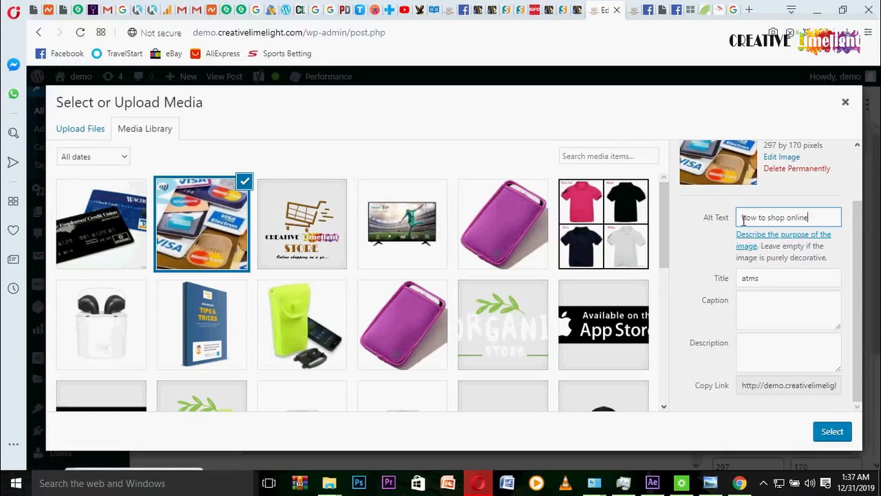
Step: Put "atm cards-" in front of the image's alt text and apply the image to the post
type("atm cards")
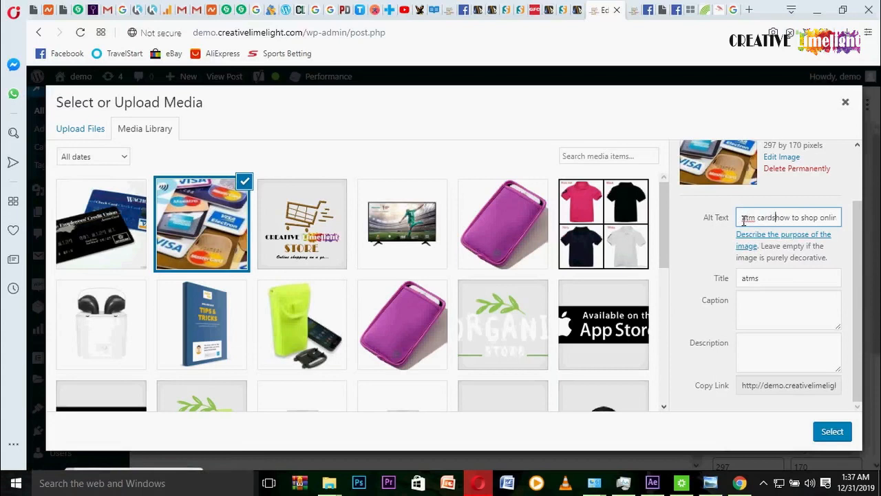
type("-")
left_click(832, 430)
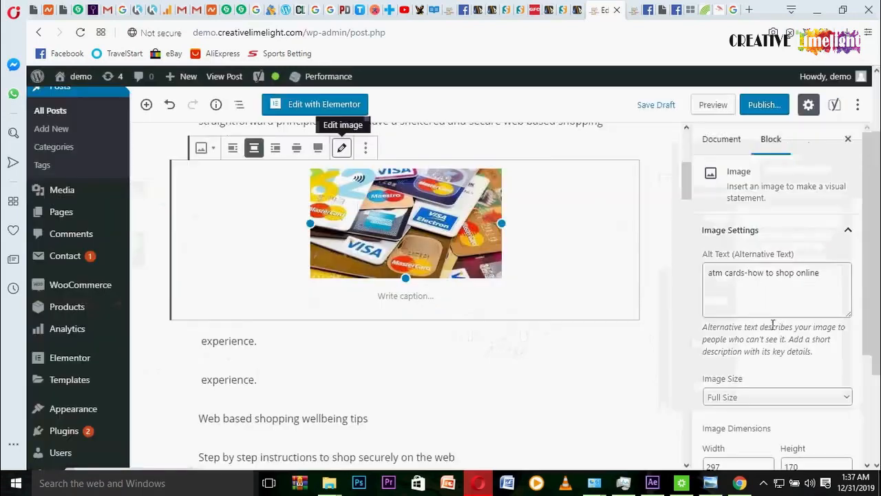
Step: Save the draft and publish the post immediately with public visibility
scroll(375, 231, "up", 3)
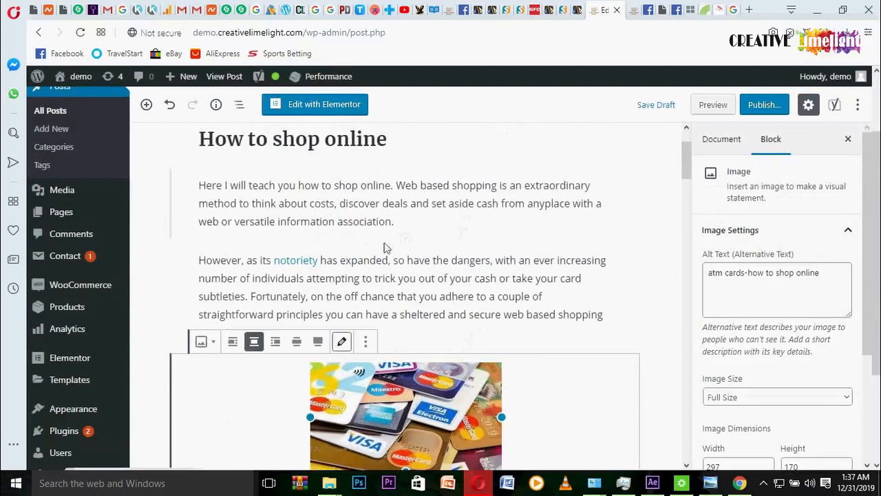
scroll(430, 231, "down", 2)
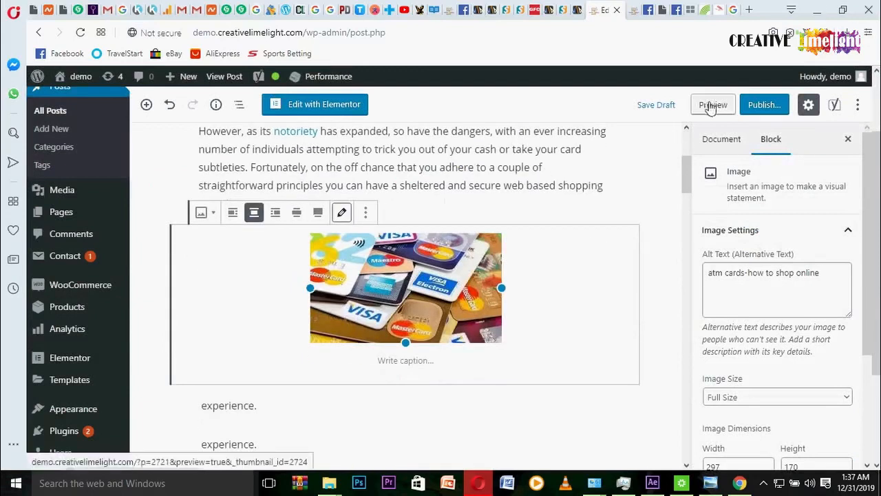
left_click(655, 105)
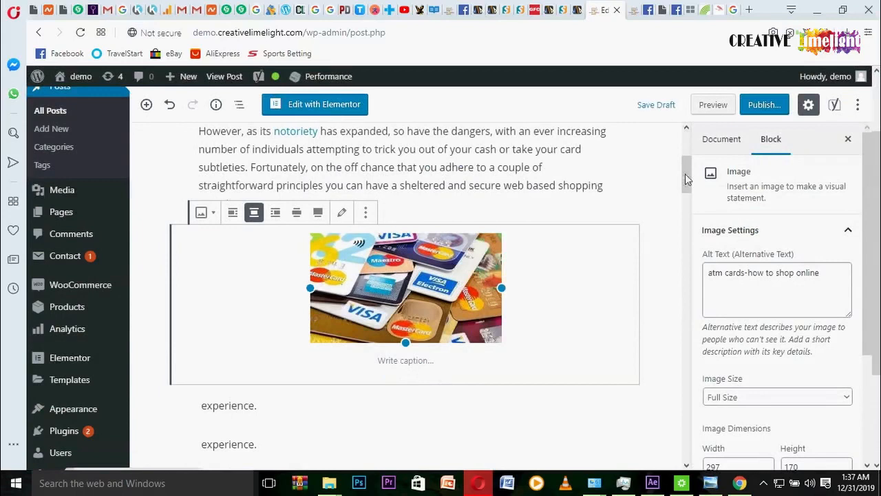
left_click_drag(686, 178, 686, 148)
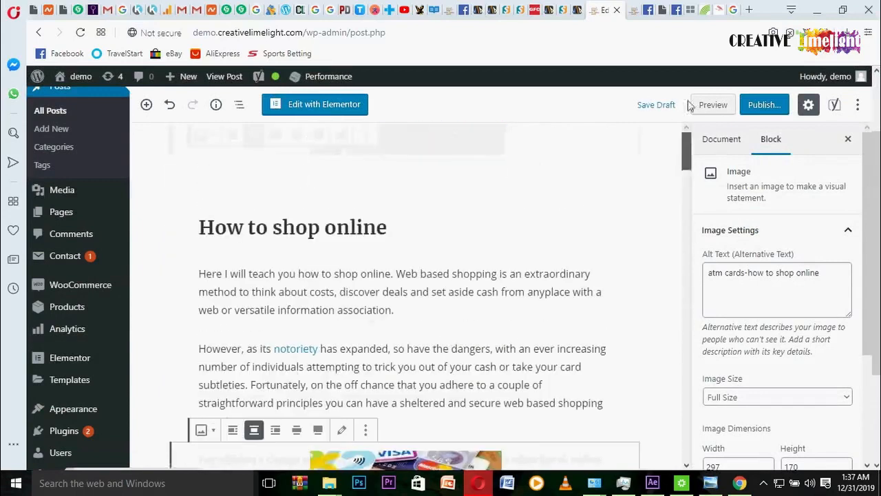
left_click(769, 108)
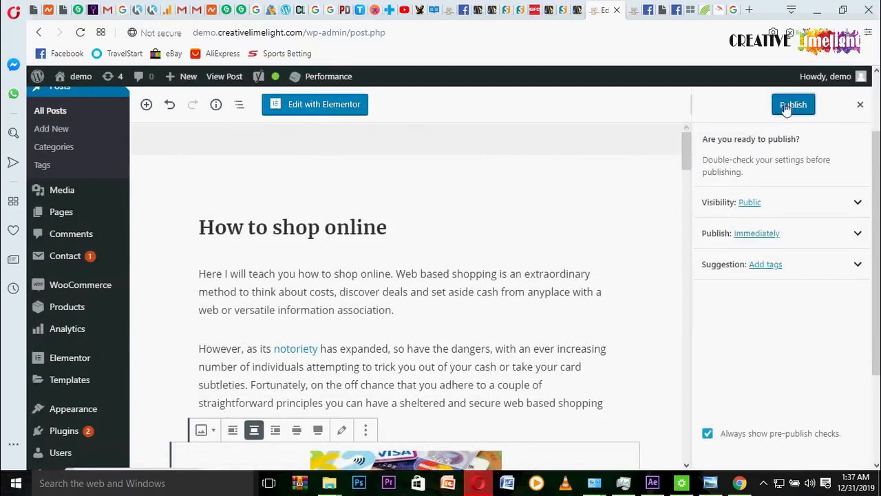
left_click(794, 112)
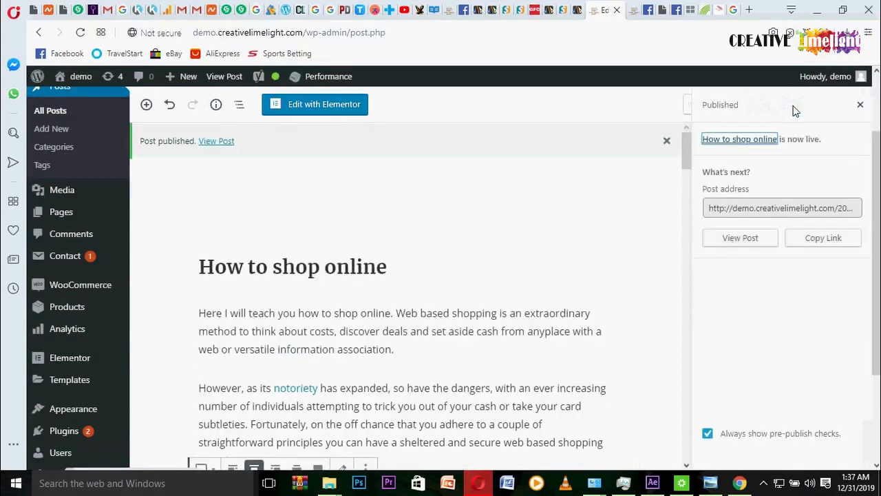
Step: Copy the published post's link, open the live post and look through its content
left_click(805, 237)
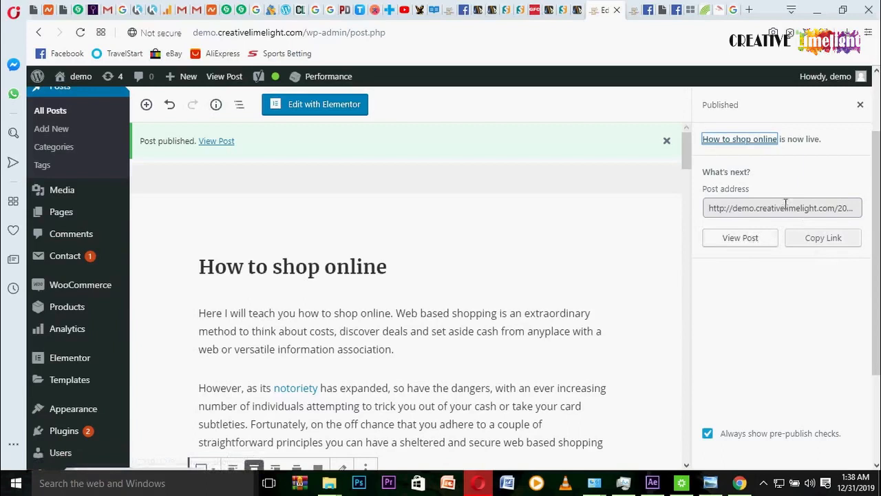
left_click(745, 241)
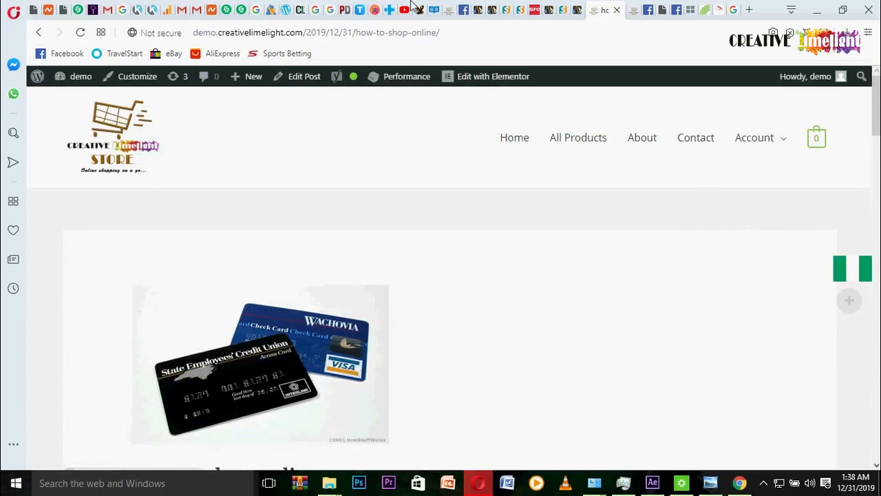
scroll(428, 151, "down", 8)
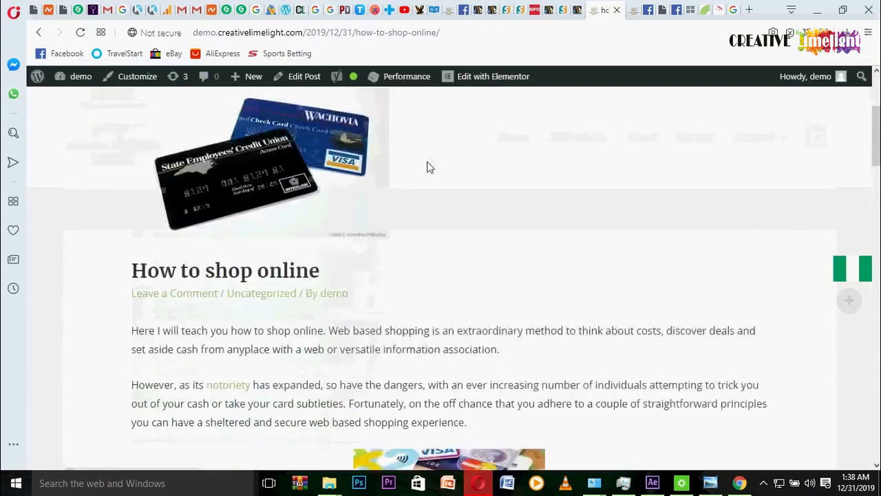
scroll(439, 164, "down", 15)
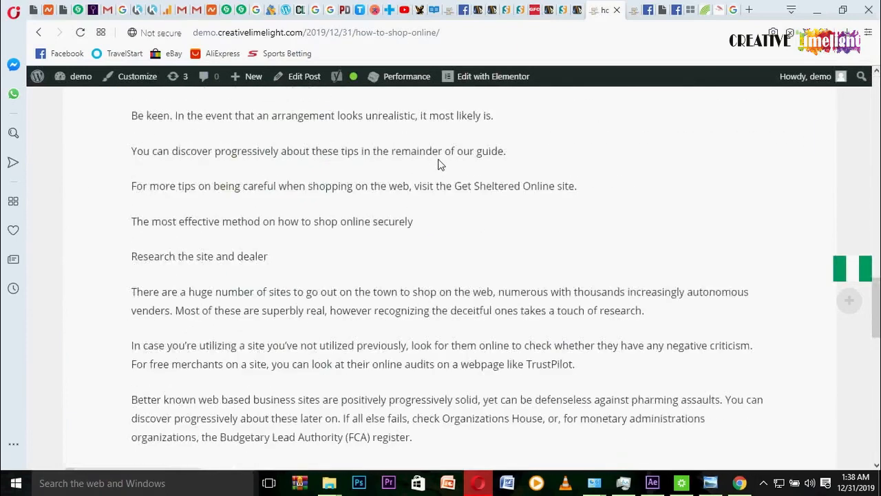
Step: Return to the beginning of the live post and examine the date portion of its web address
scroll(440, 159, "up", 15)
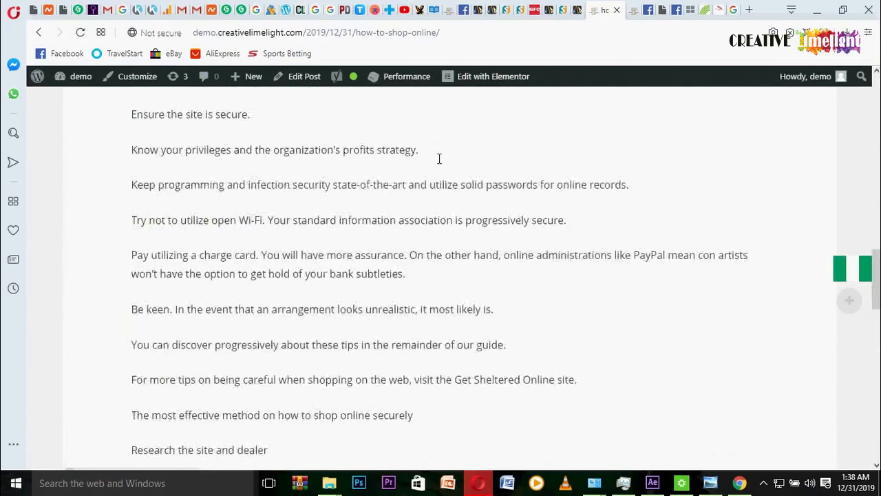
scroll(440, 164, "up", 10)
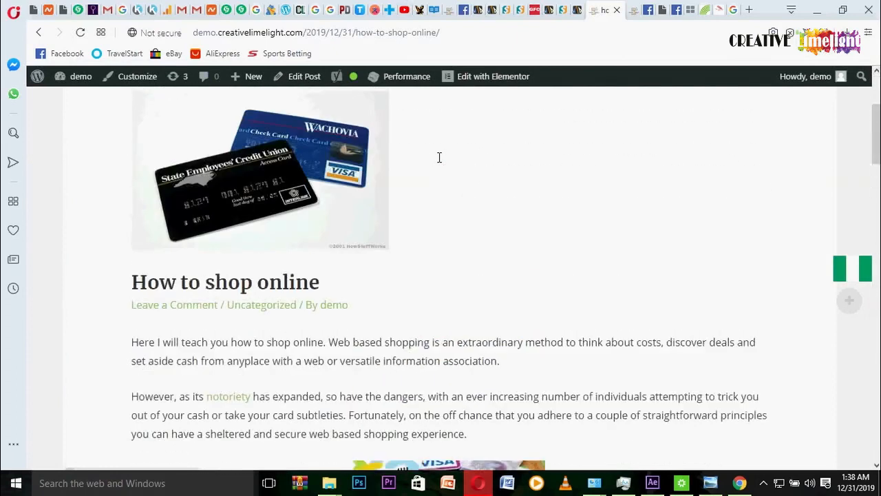
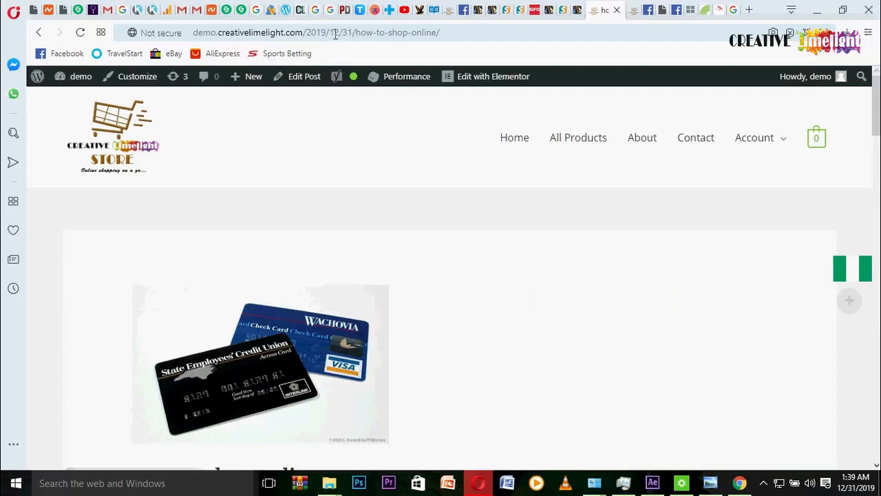
left_click(410, 34)
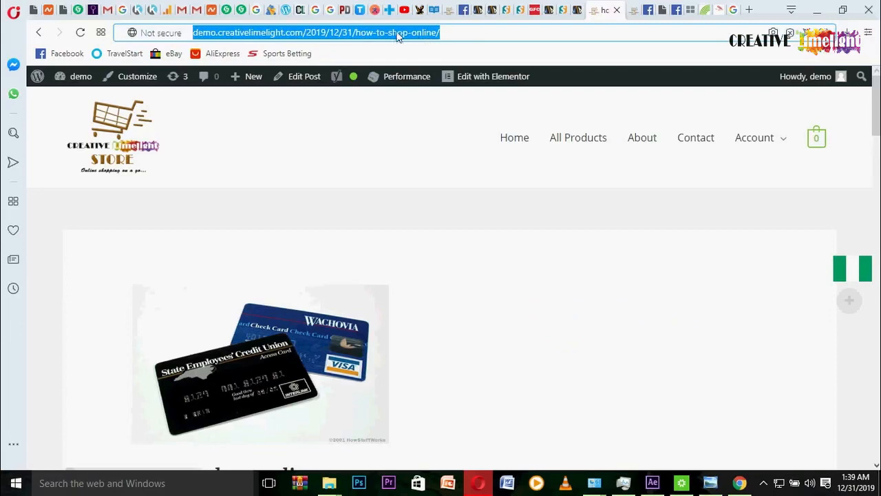
Step: Go from the live post to the site's admin dashboard and open the permalink settings
mouse_move(69, 81)
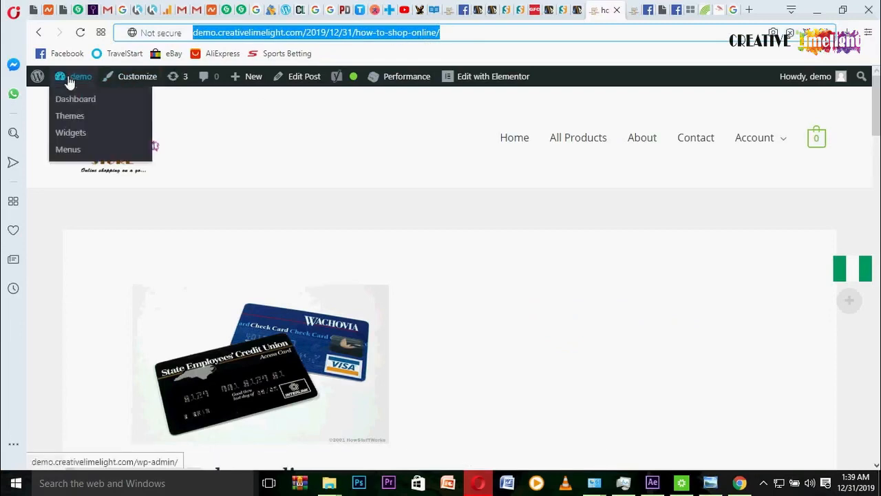
left_click(71, 101)
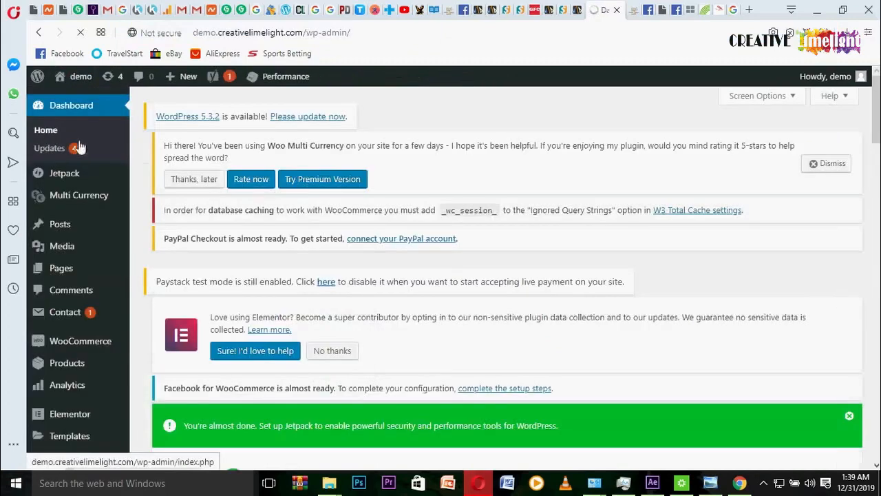
scroll(76, 171, "down", 5)
scroll(76, 171, "down", 4)
scroll(75, 172, "up", 4)
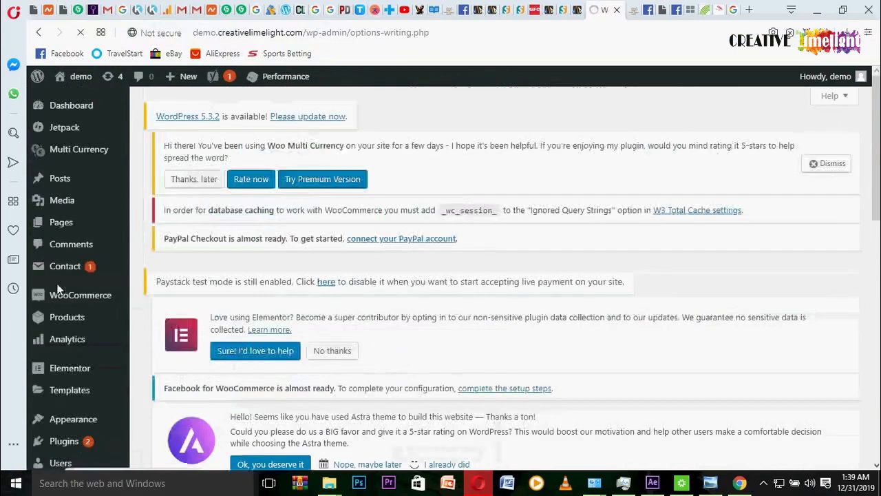
scroll(72, 317, "down", 3)
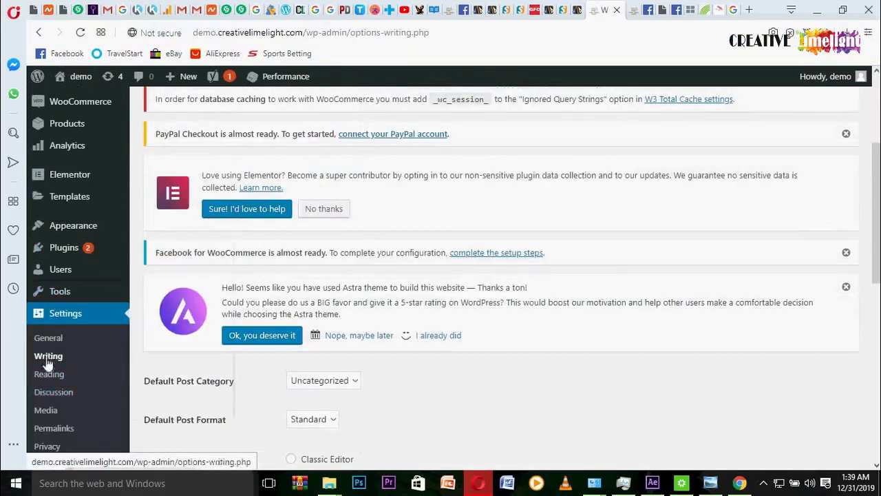
left_click(60, 430)
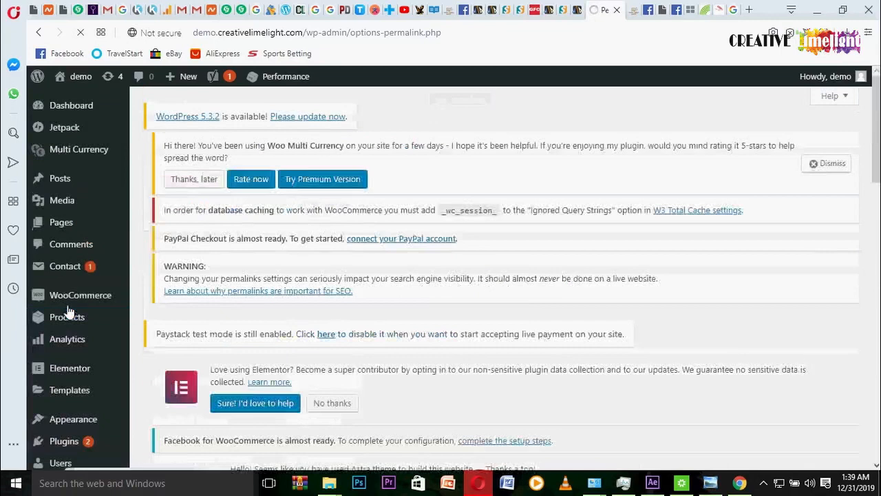
Step: Set the site's permalink structure to Post name and save the changes
scroll(184, 307, "down", 4)
scroll(184, 311, "down", 4)
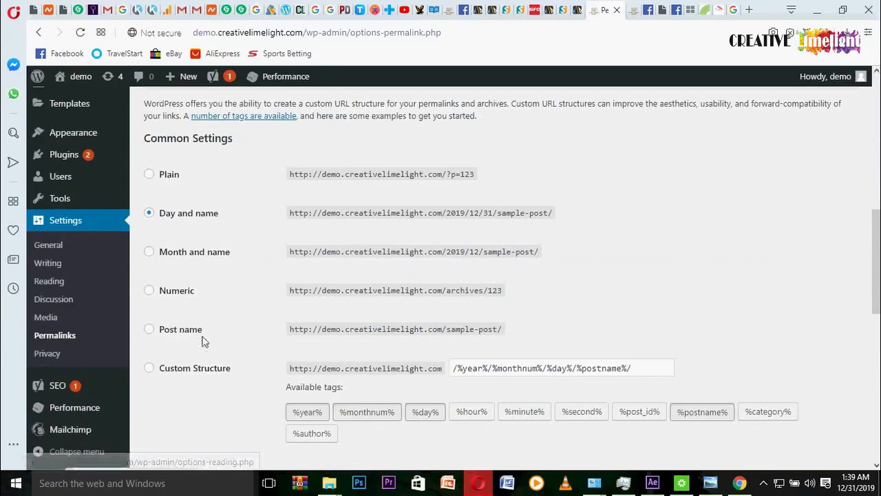
left_click(150, 330)
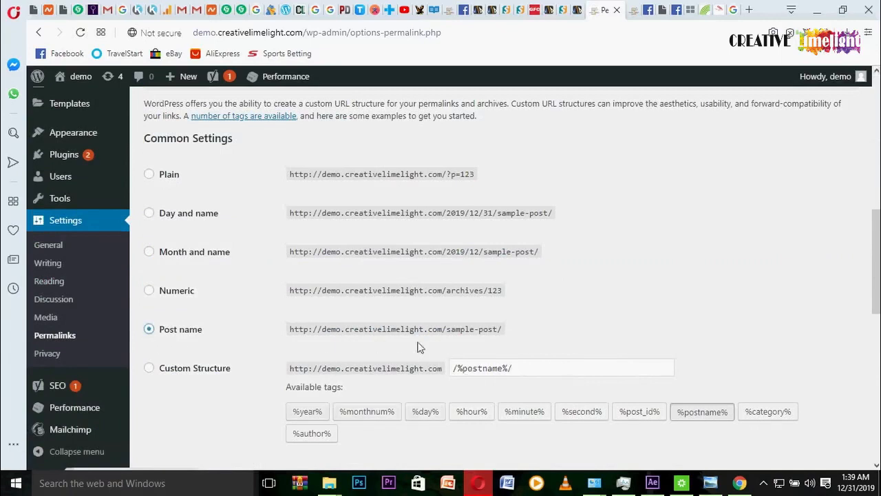
scroll(458, 330, "down", 5)
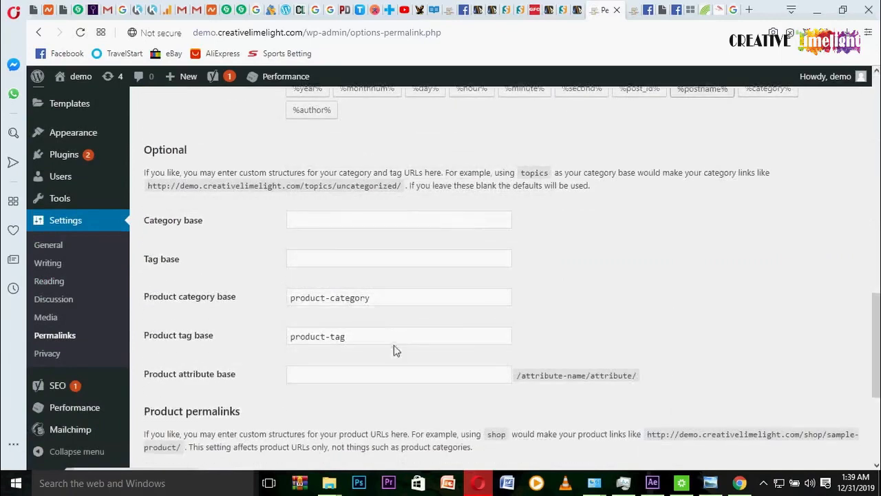
scroll(394, 346, "down", 4)
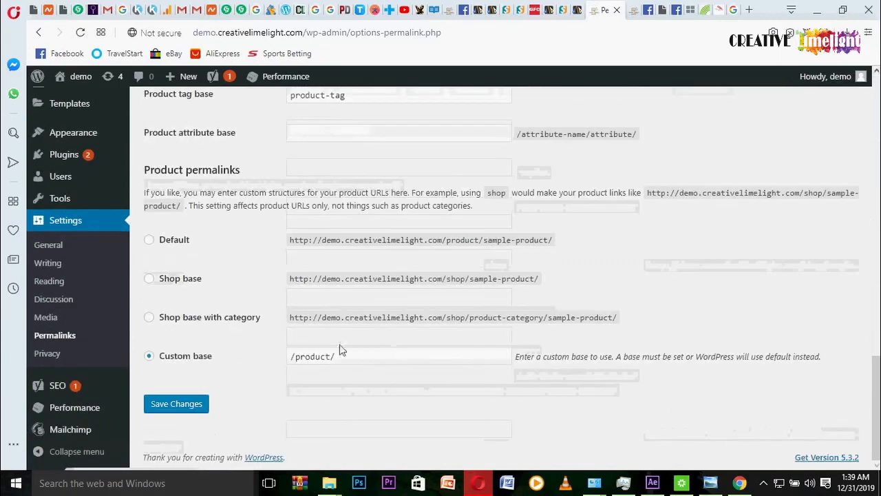
left_click(177, 406)
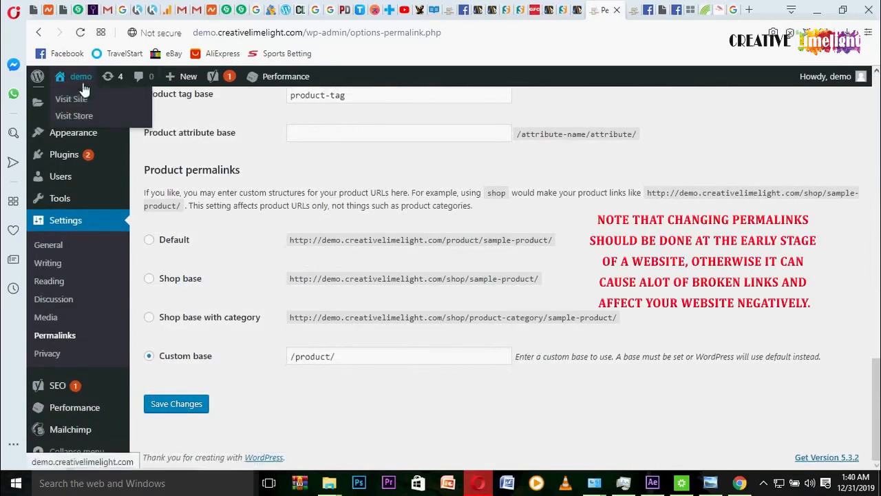
Step: Visit the site's home page, return to the admin dashboard and open the list of all posts
left_click(77, 100)
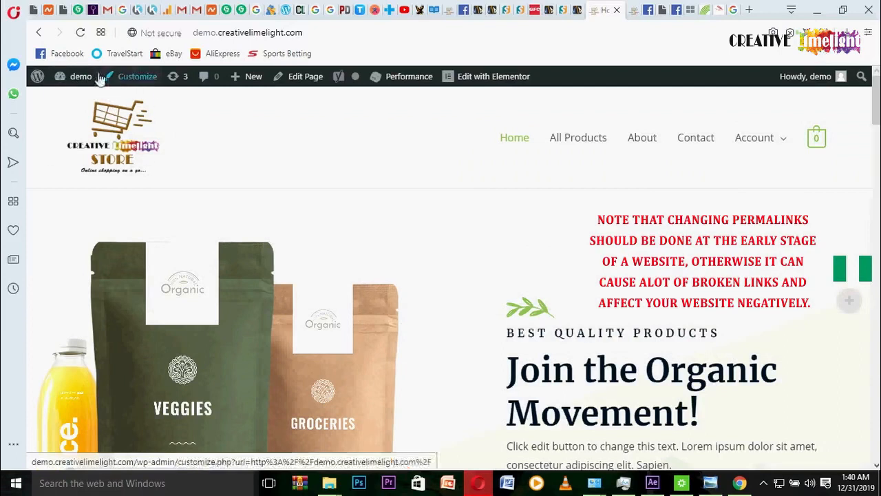
mouse_move(80, 81)
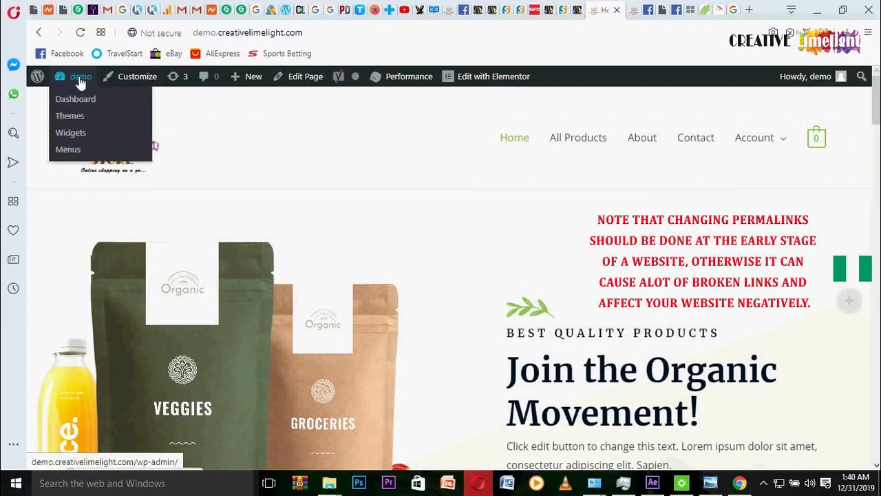
left_click(80, 81)
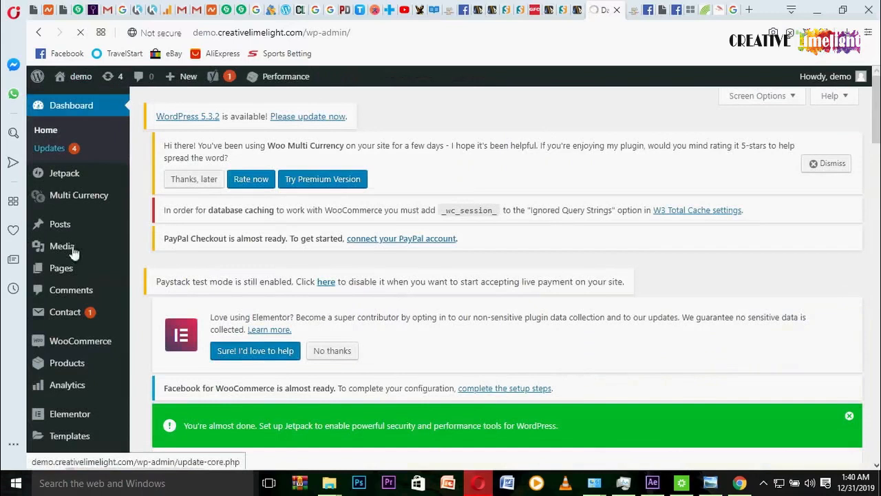
mouse_move(72, 225)
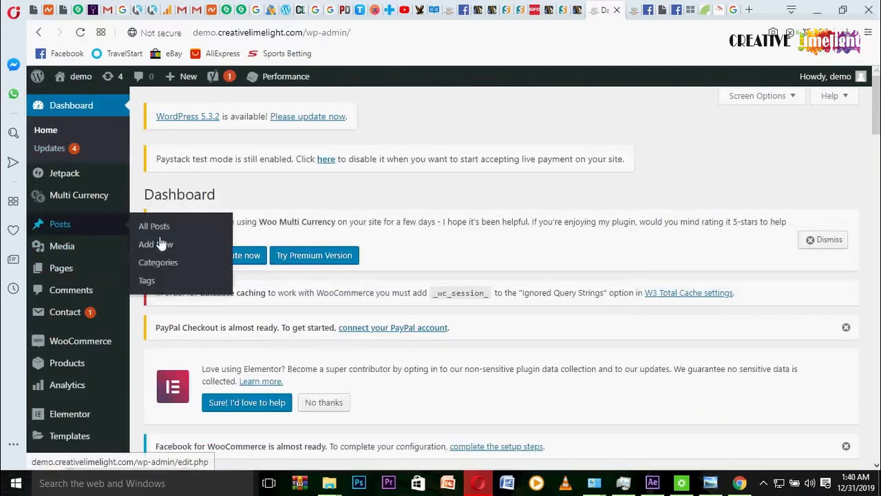
left_click(163, 227)
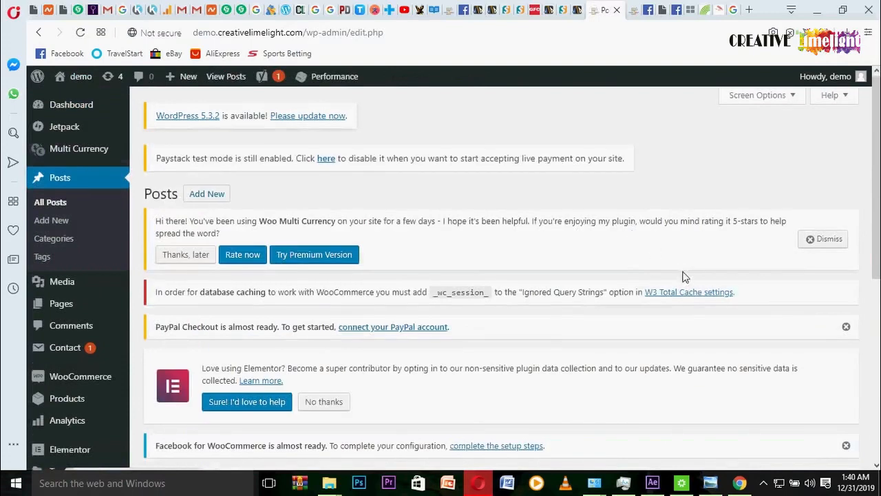
scroll(684, 275, "down", 5)
scroll(680, 278, "down", 1)
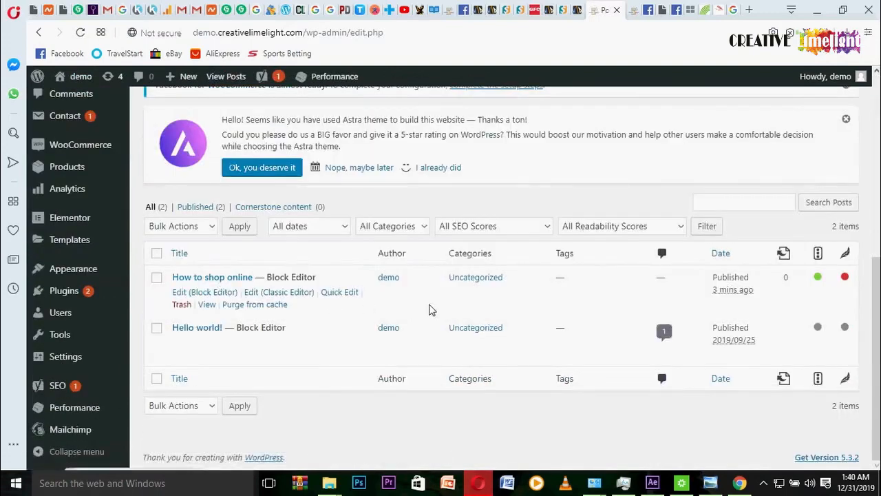
Step: View the live "How to shop online" post and check its address and content down to the footer
left_click(205, 305)
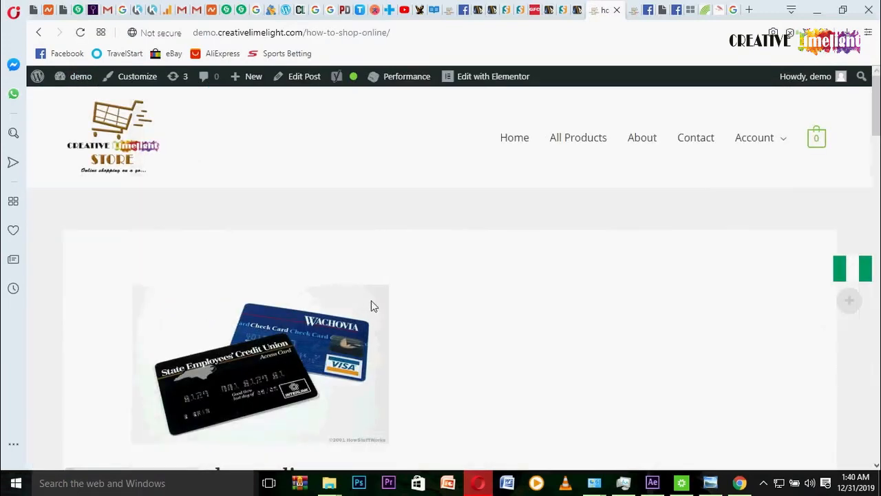
scroll(371, 305, "down", 4)
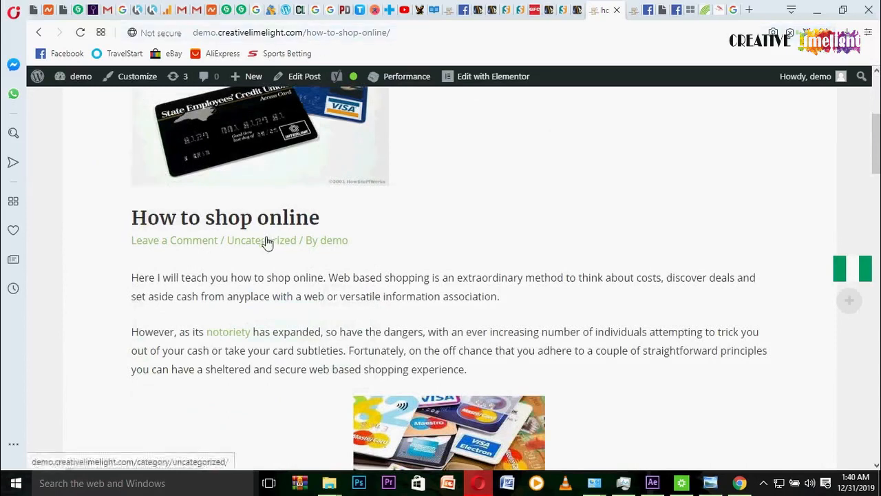
scroll(267, 242, "down", 20)
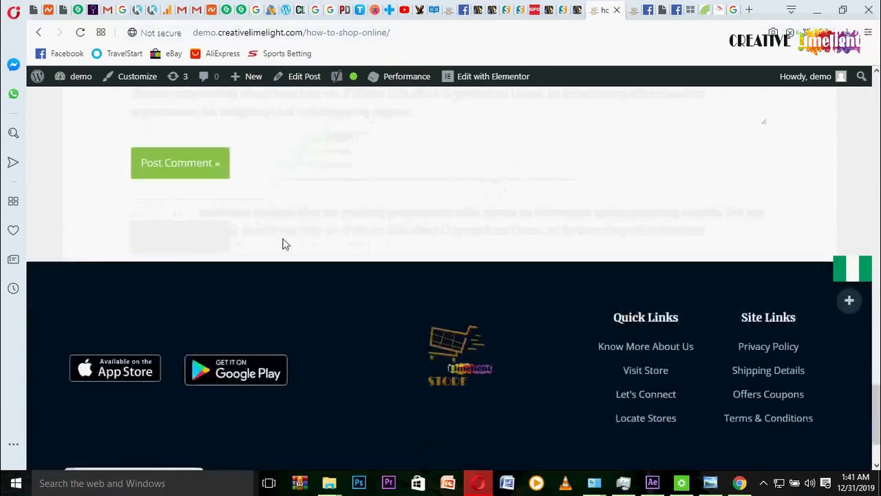
scroll(286, 246, "down", 2)
Step: Return to the admin dashboard and look through its notices and overview widgets
mouse_move(80, 79)
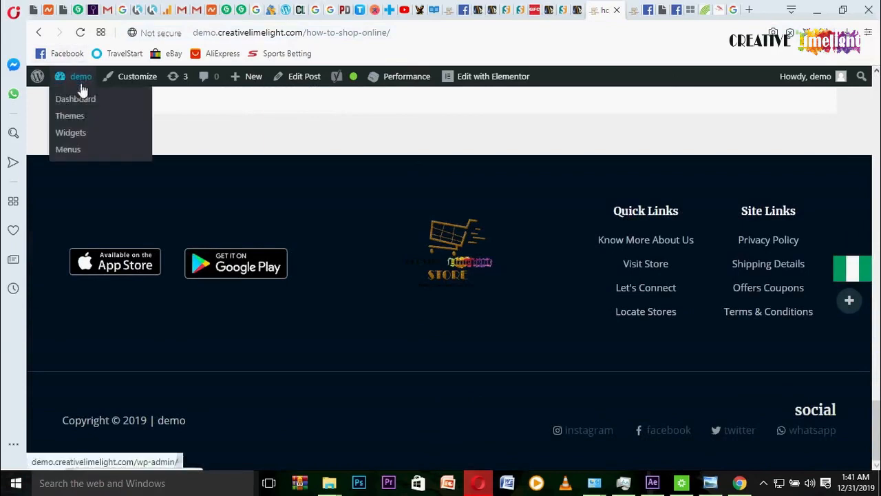
left_click(80, 106)
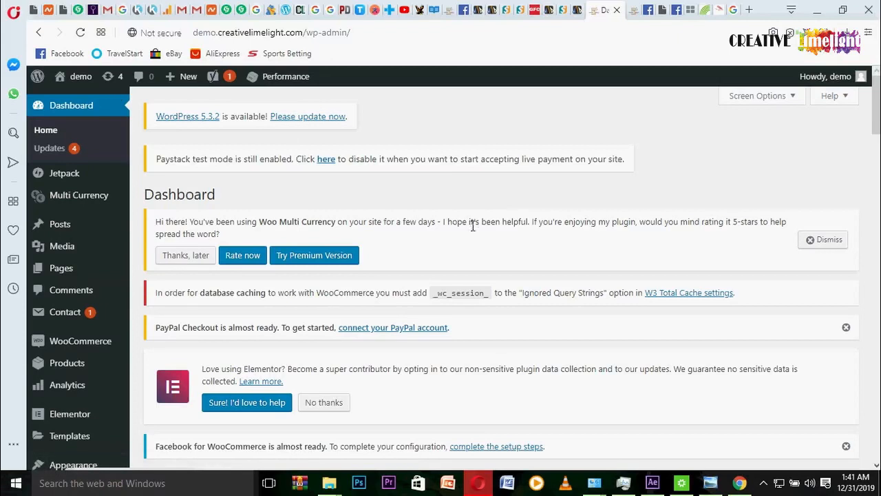
scroll(507, 230, "down", 10)
scroll(507, 230, "down", 20)
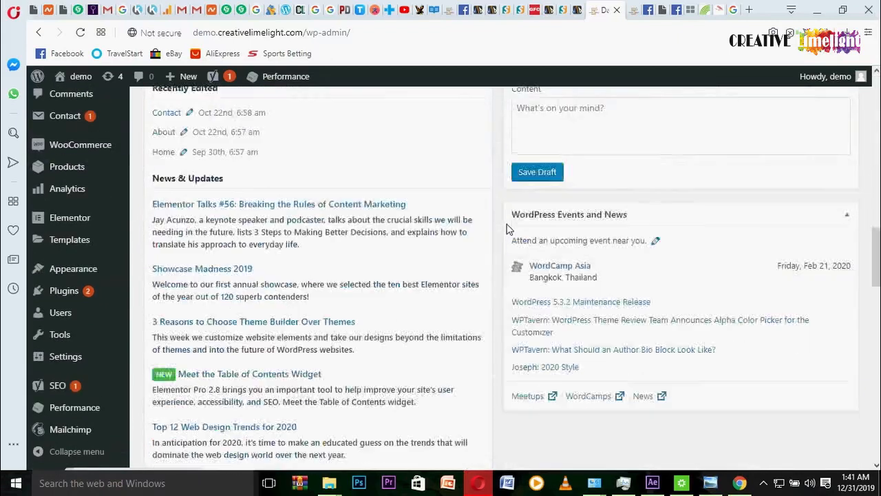
scroll(503, 227, "down", 1)
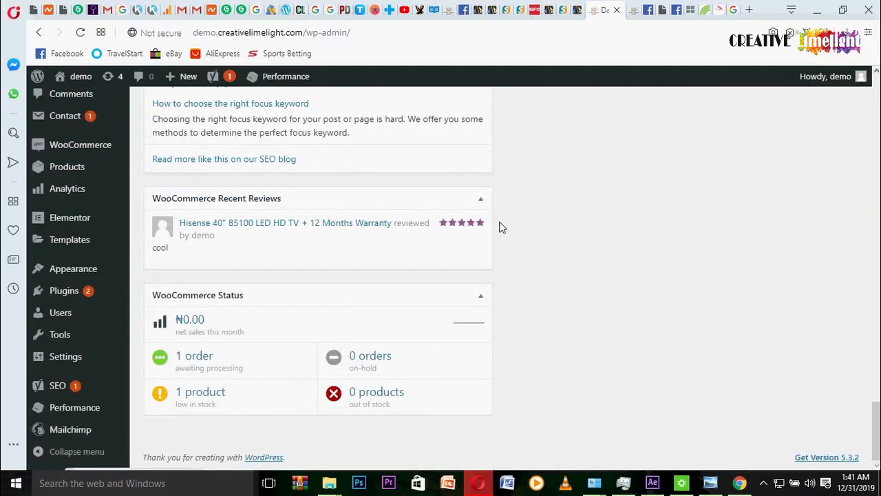
scroll(502, 227, "up", 20)
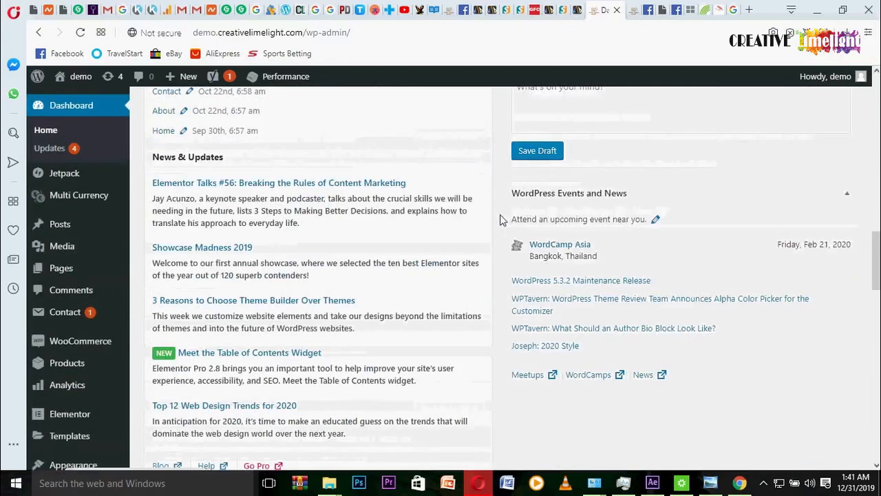
scroll(500, 219, "up", 5)
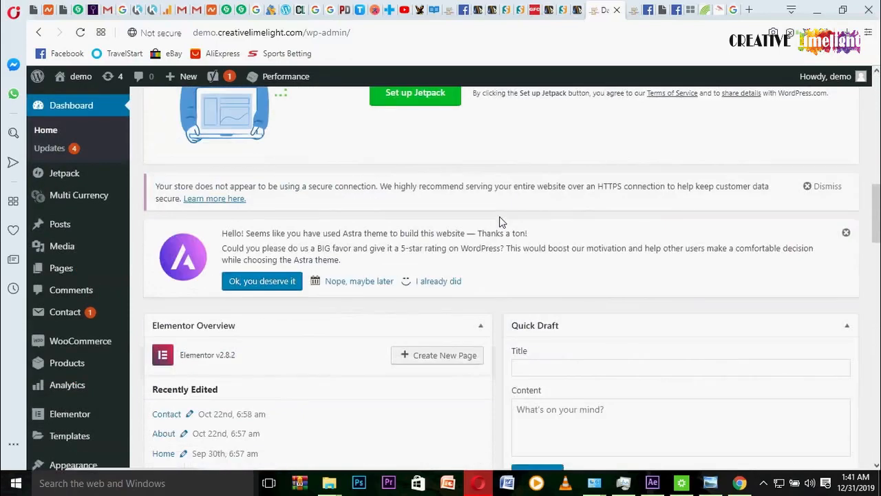
scroll(500, 221, "up", 10)
scroll(501, 221, "up", 3)
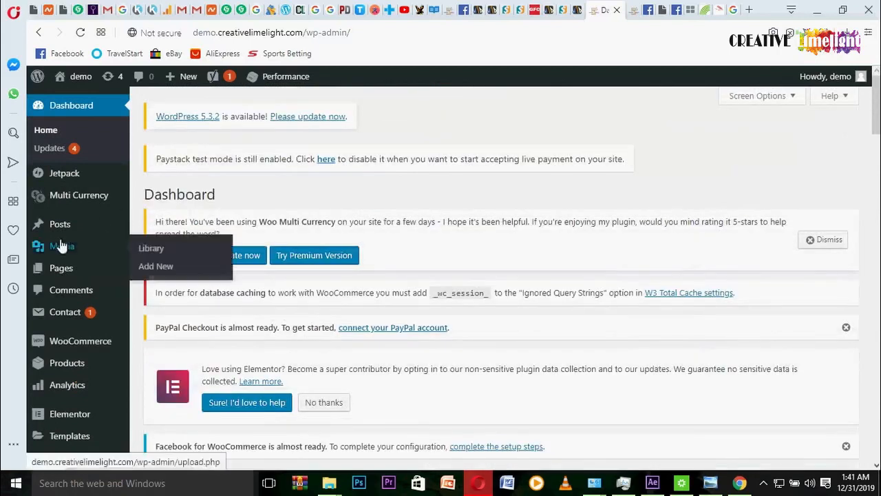
Step: Open the post categories page and add a new category named "Blog"
mouse_move(54, 256)
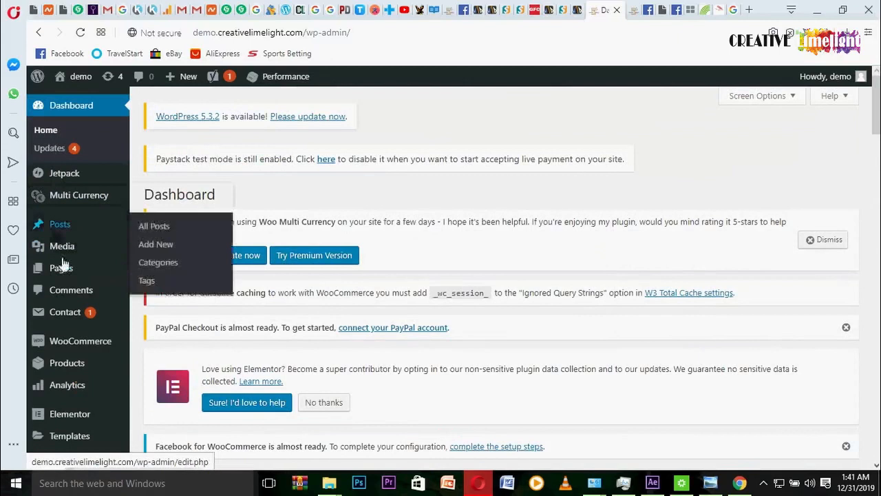
mouse_move(66, 275)
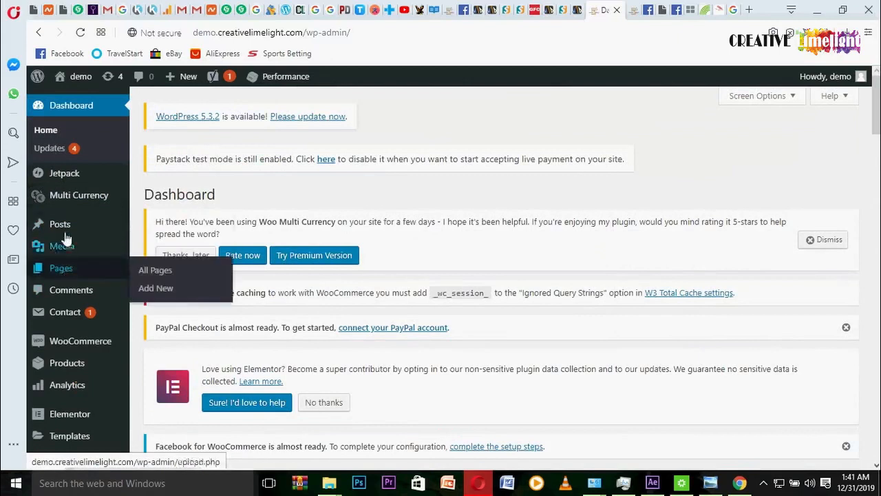
mouse_move(55, 227)
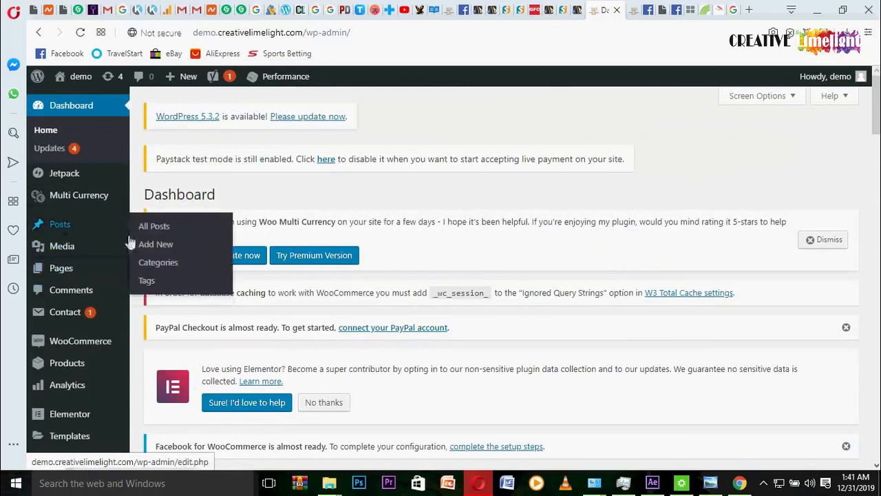
left_click(160, 269)
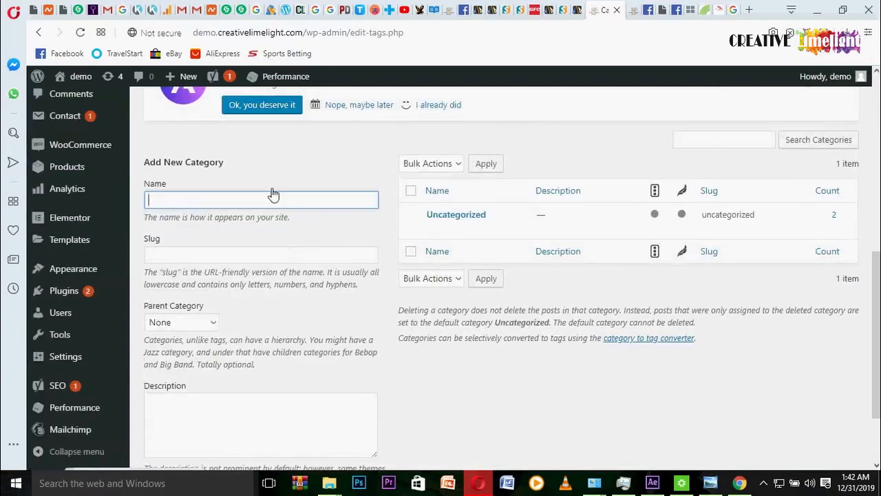
type("Blog")
scroll(269, 453, "down", 2)
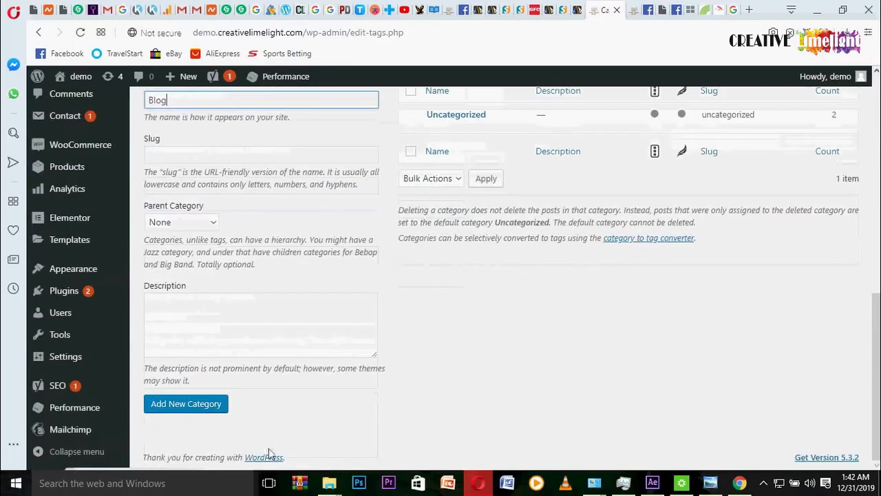
left_click(174, 408)
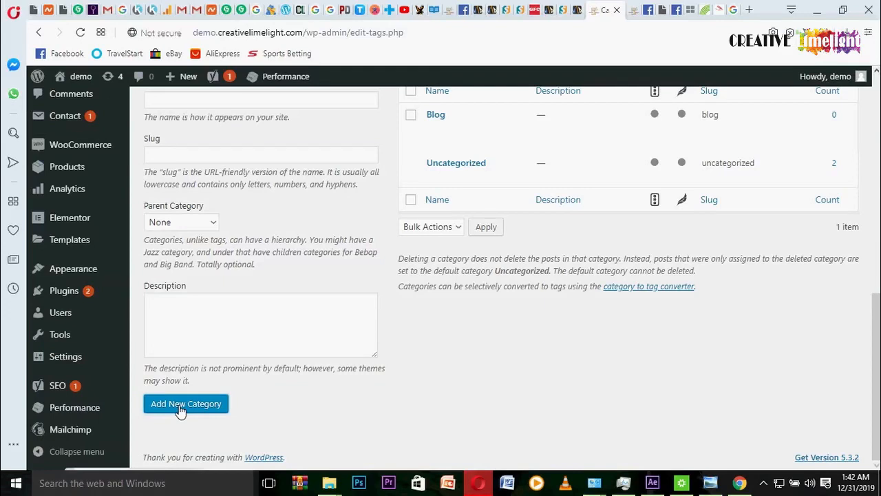
Step: Add another post category named "Store"
scroll(181, 410, "up", 1)
mouse_move(80, 100)
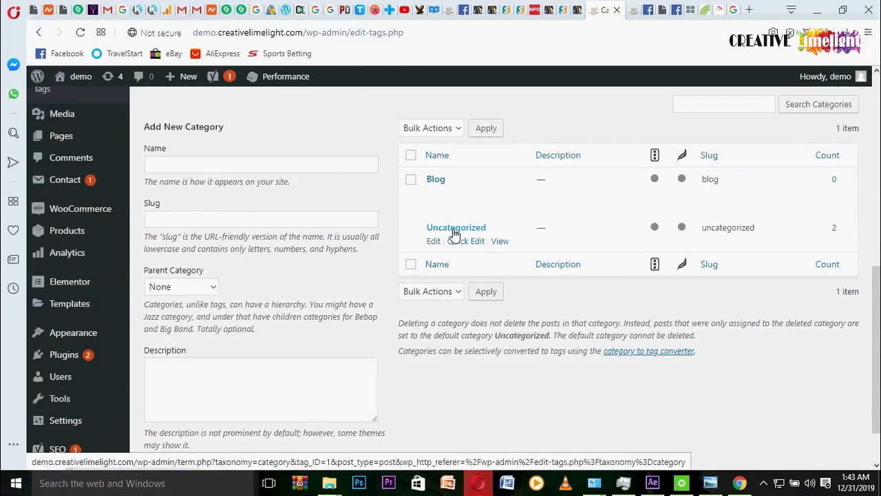
left_click(304, 166)
type("Store")
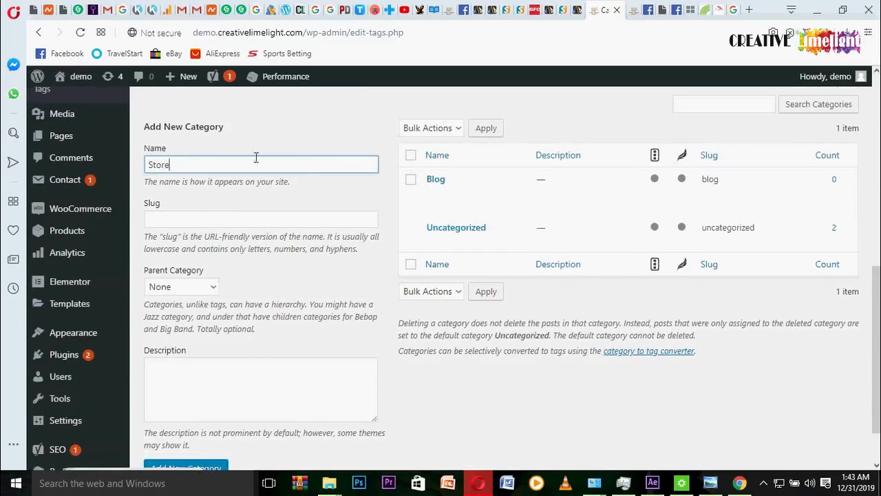
left_click(173, 174)
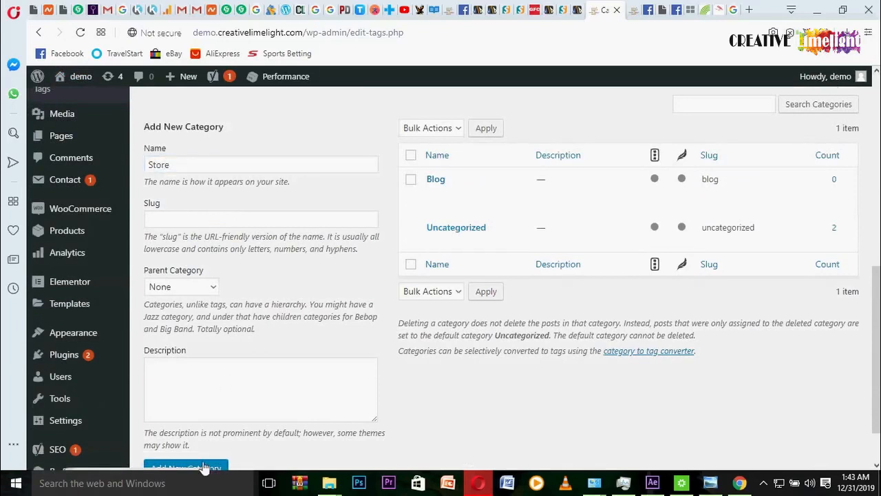
scroll(570, 170, "down", 1)
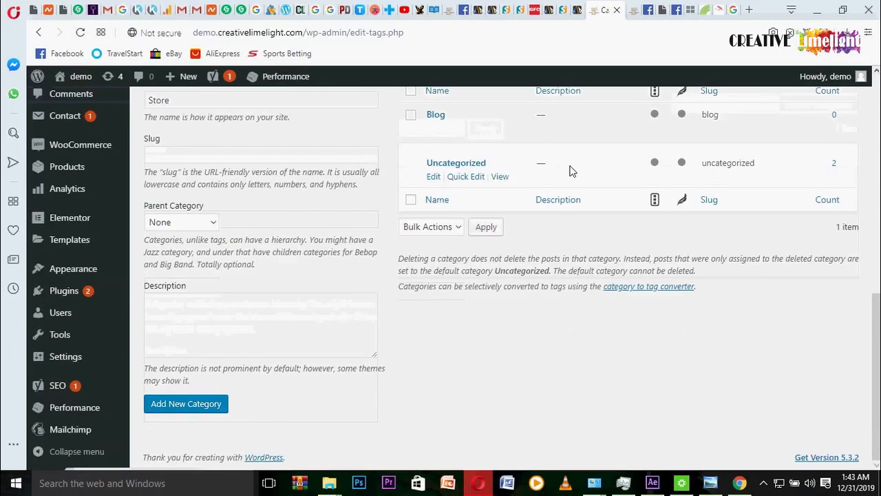
left_click(186, 411)
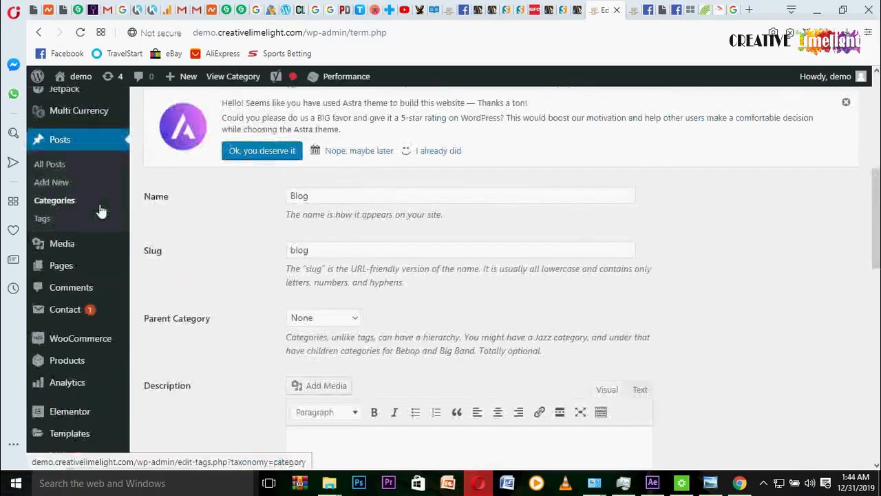
Step: Set the Default Post Category to Store in the Writing settings and save the changes
scroll(98, 213, "down", 3)
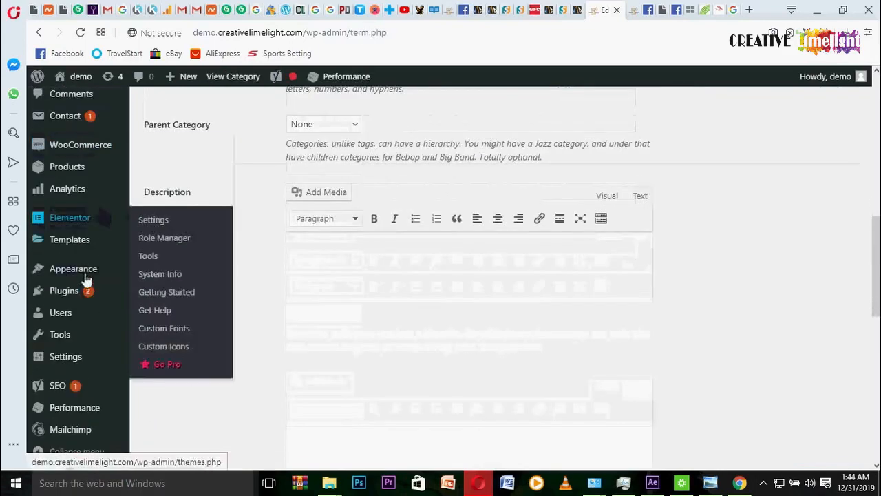
scroll(80, 289, "down", 1)
mouse_move(71, 358)
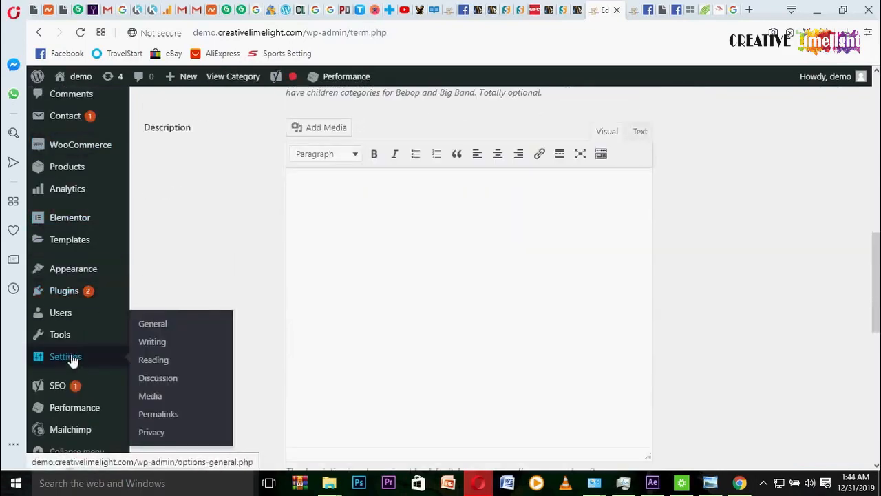
left_click(152, 341)
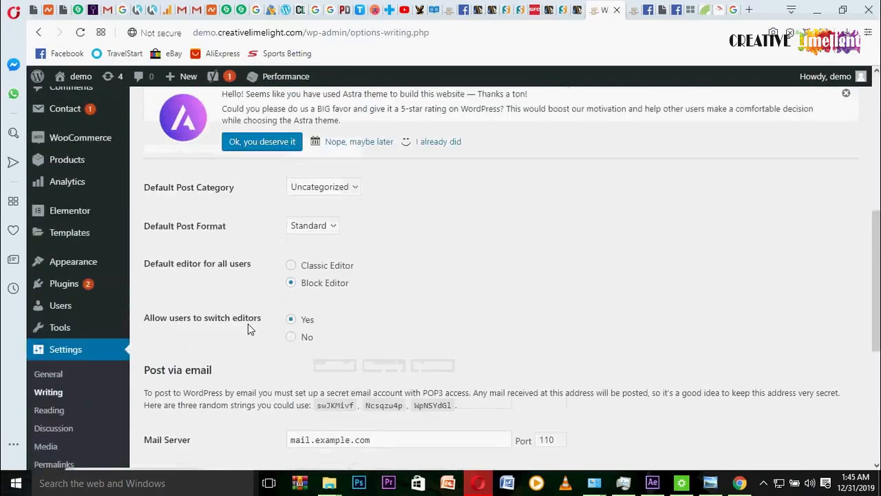
left_click(355, 189)
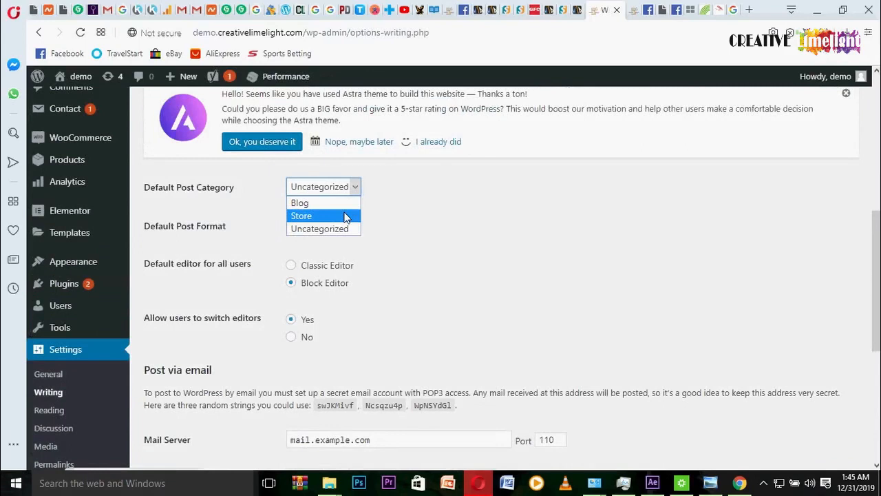
left_click(346, 218)
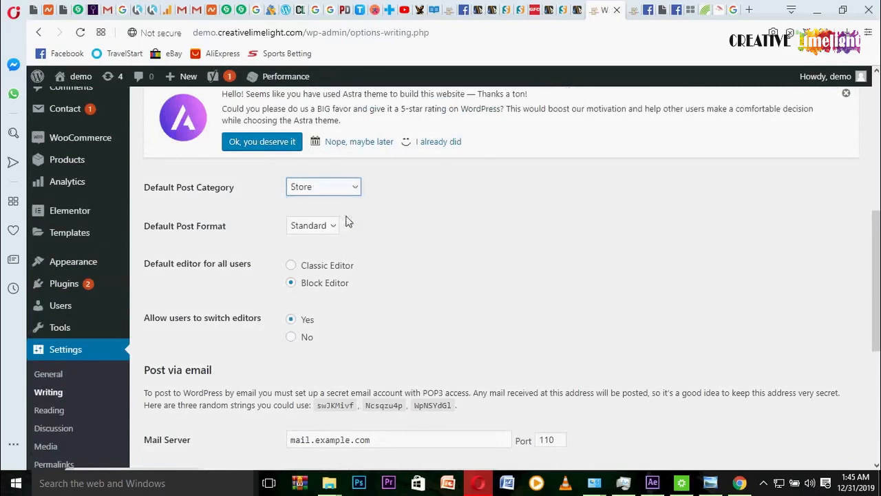
scroll(371, 247, "down", 1)
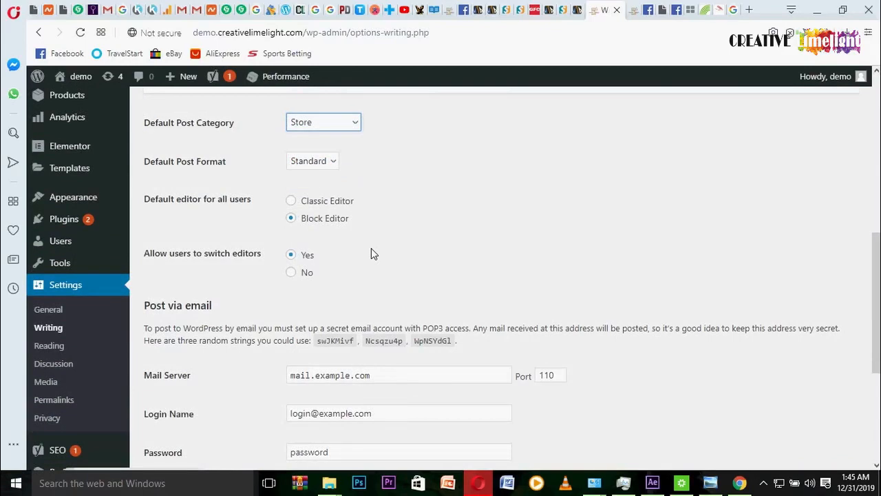
scroll(371, 254, "down", 4)
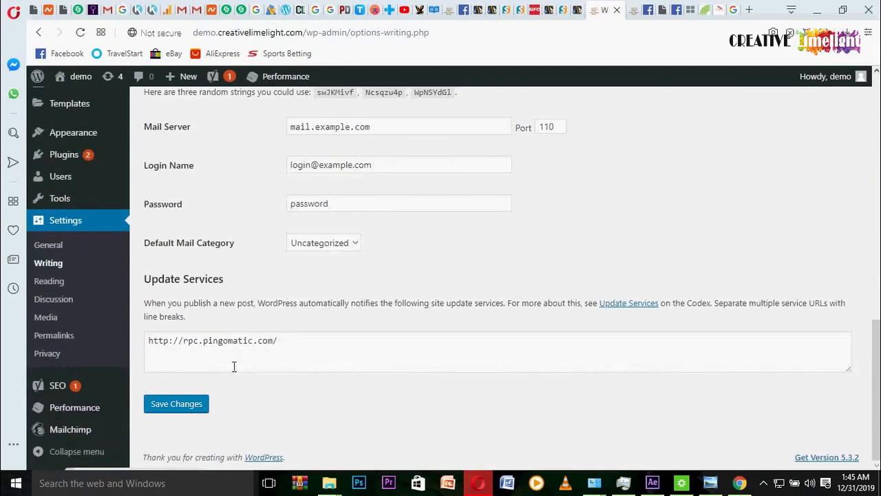
left_click(194, 408)
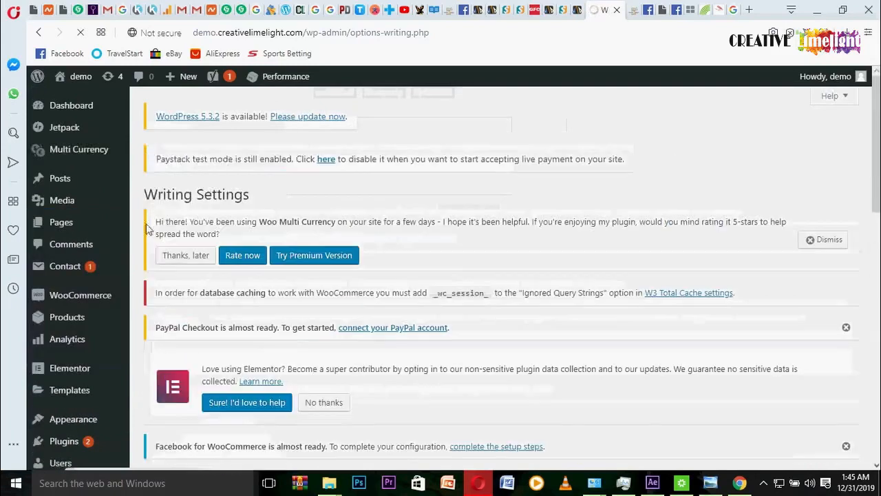
Step: Return to the post categories and permanently delete the Uncategorized category
mouse_move(74, 180)
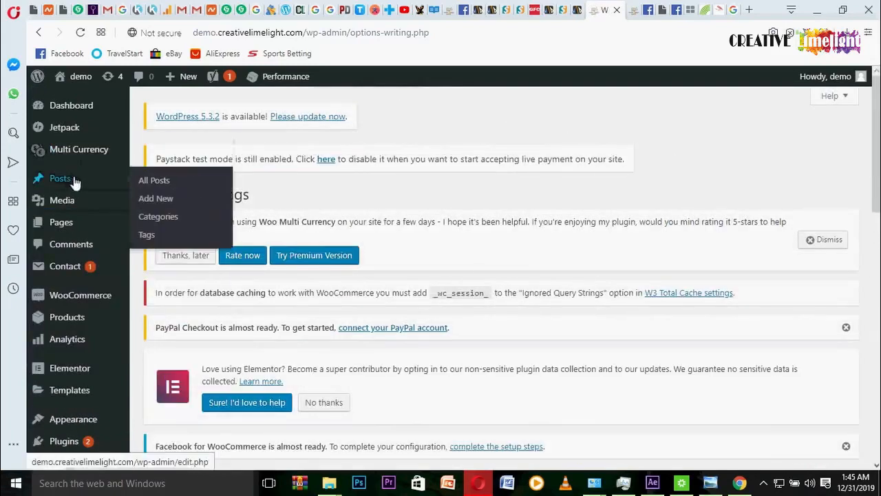
left_click(158, 217)
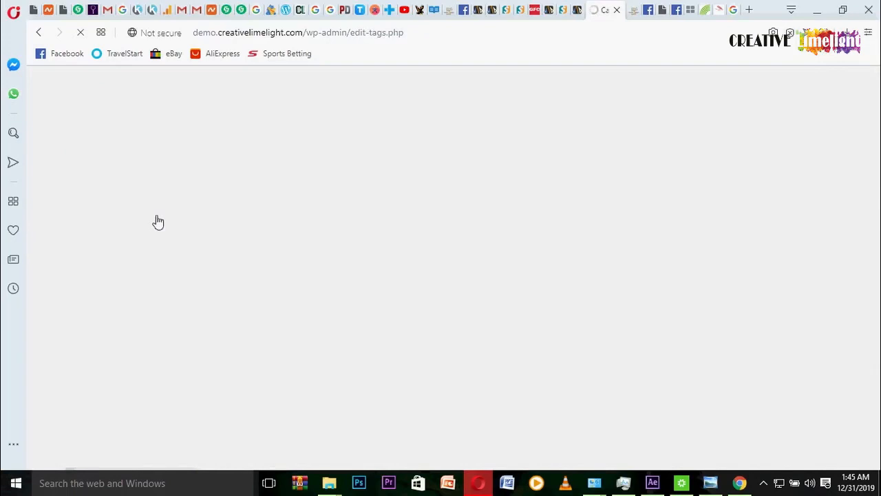
scroll(232, 254, "down", 3)
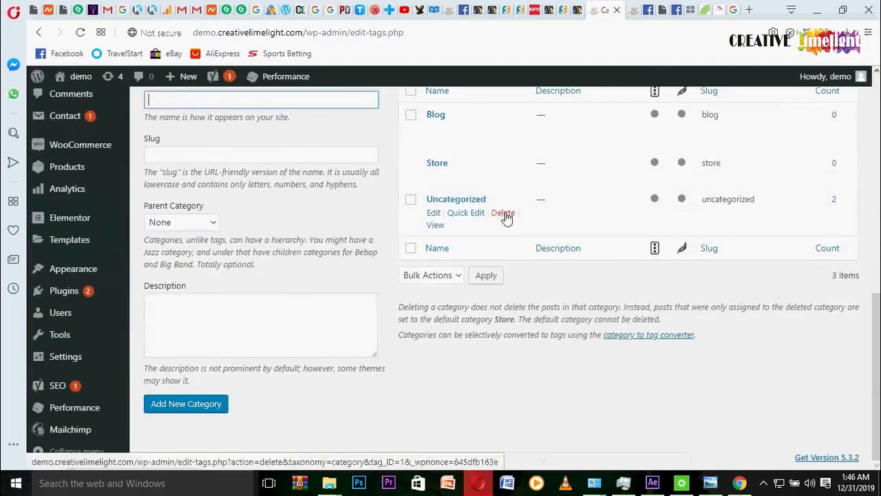
left_click(503, 213)
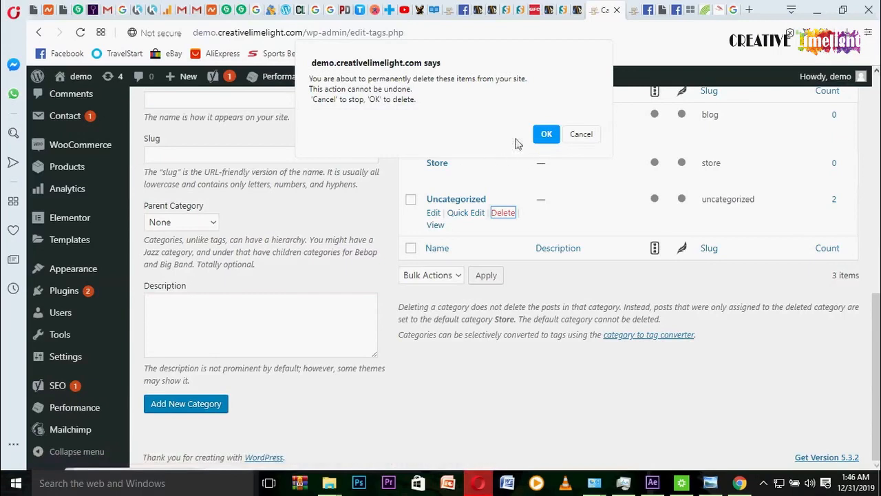
left_click(547, 135)
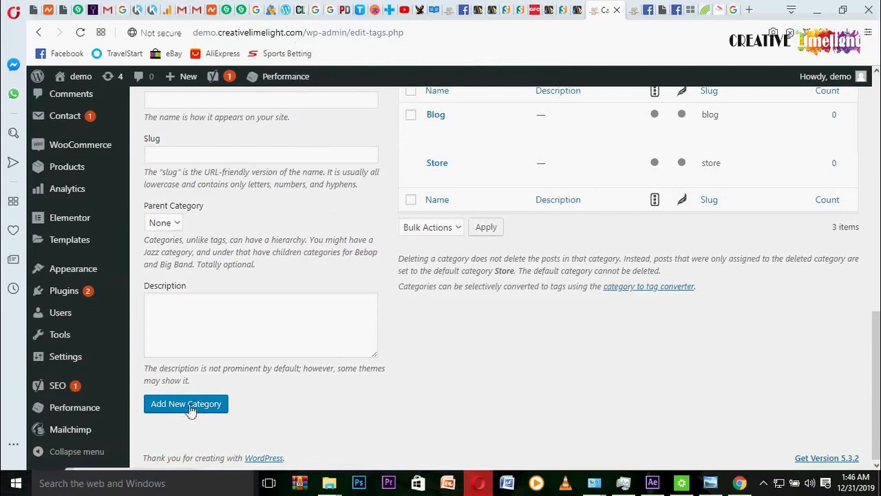
Step: Open the site's Menus editor at the Main Menu structure and look through the pages available to add
scroll(248, 254, "up", 6)
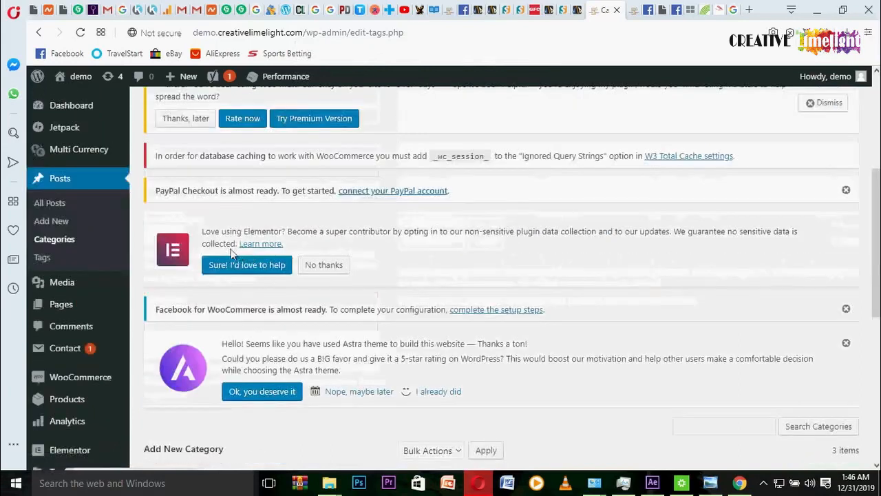
scroll(232, 250, "down", 5)
mouse_move(117, 271)
left_click(165, 325)
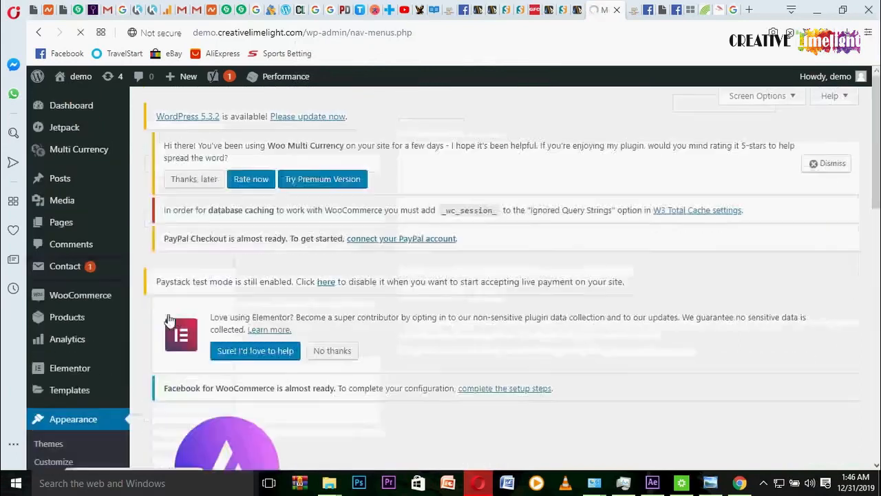
scroll(269, 283, "down", 5)
scroll(267, 284, "down", 4)
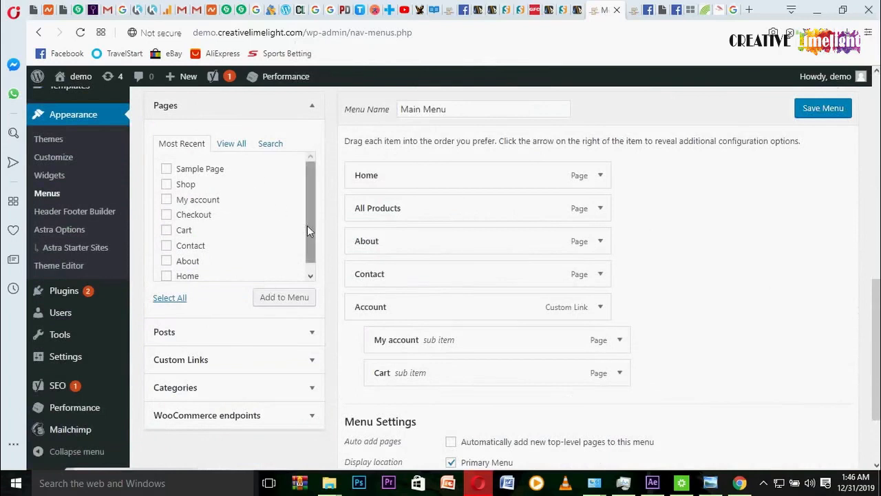
left_click_drag(307, 225, 311, 256)
Step: Add the Blog category from the full category list to the Main Menu and check the menu's structure and settings
left_click(206, 386)
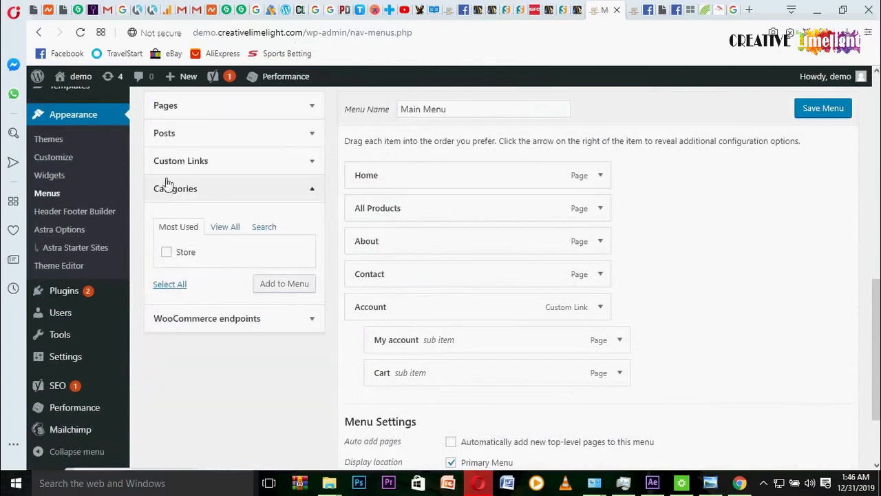
left_click(231, 230)
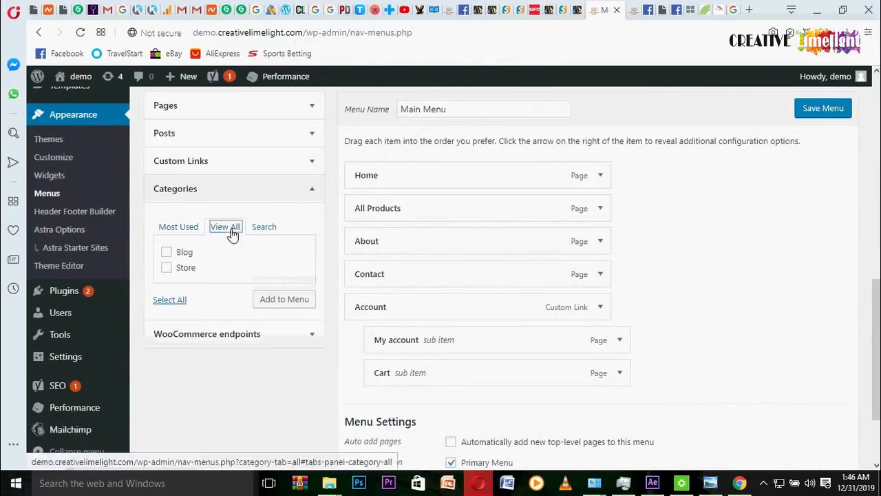
left_click(166, 252)
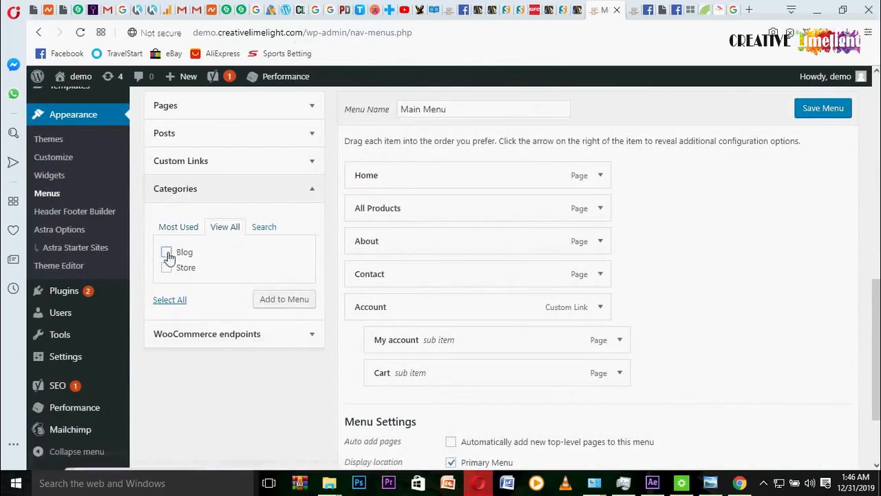
left_click(282, 301)
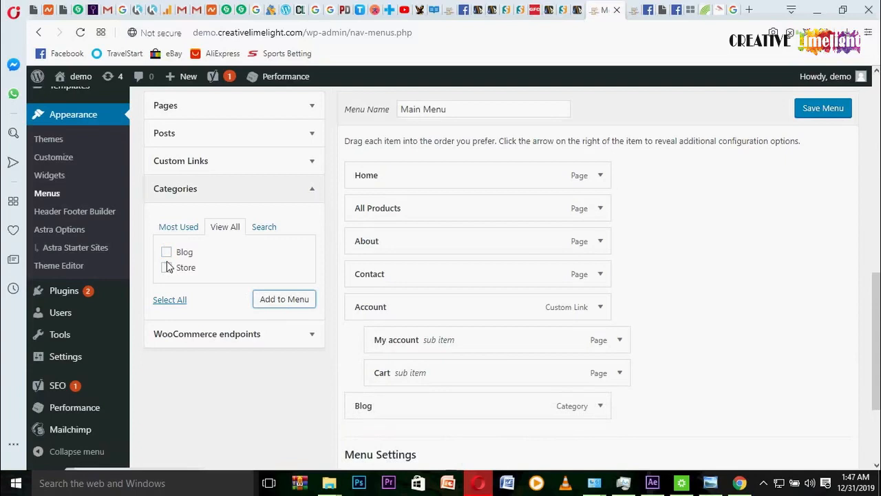
scroll(290, 298, "down", 2)
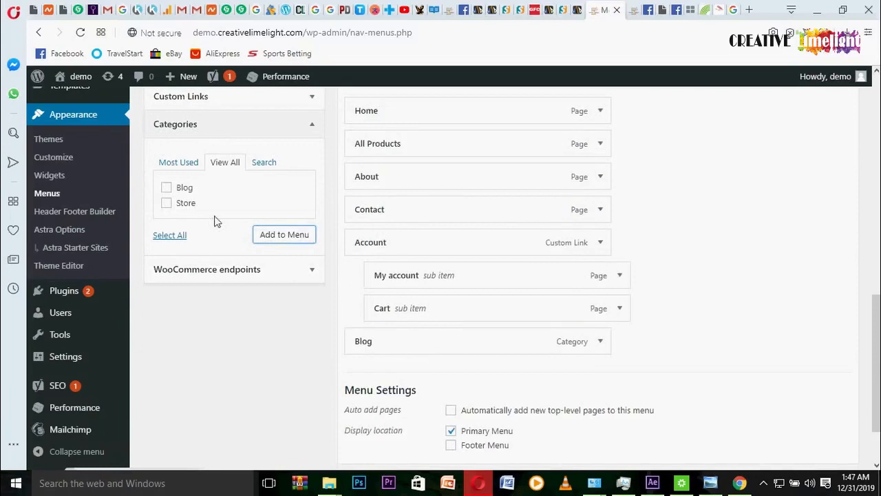
scroll(499, 228, "up", 4)
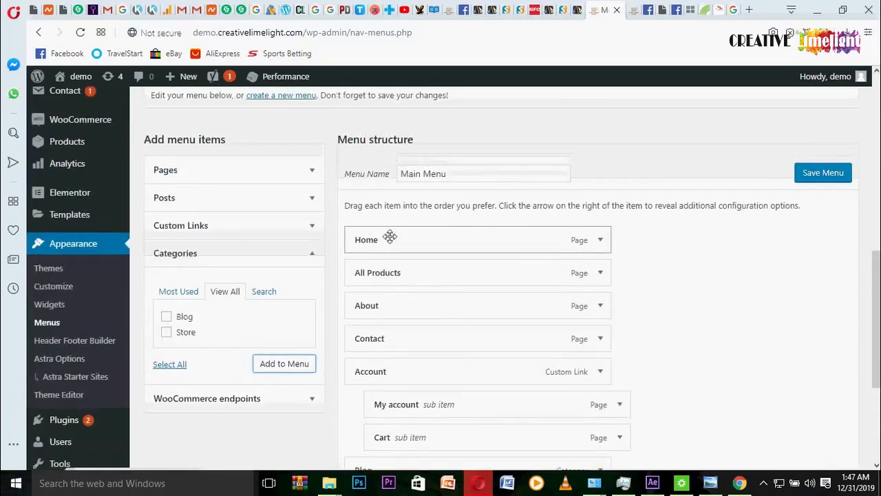
scroll(393, 248, "down", 2)
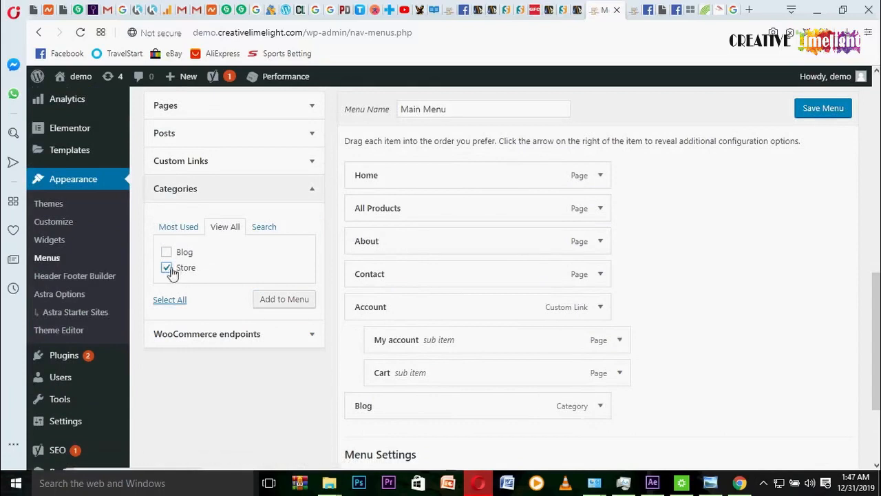
scroll(682, 275, "down", 2)
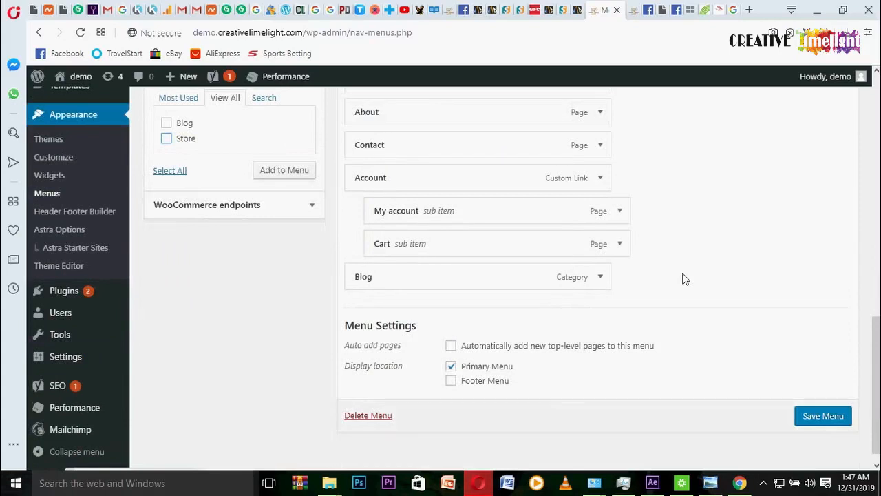
Step: Save the Main Menu and open the "How to shop online" post from the list of all posts for editing
left_click(841, 417)
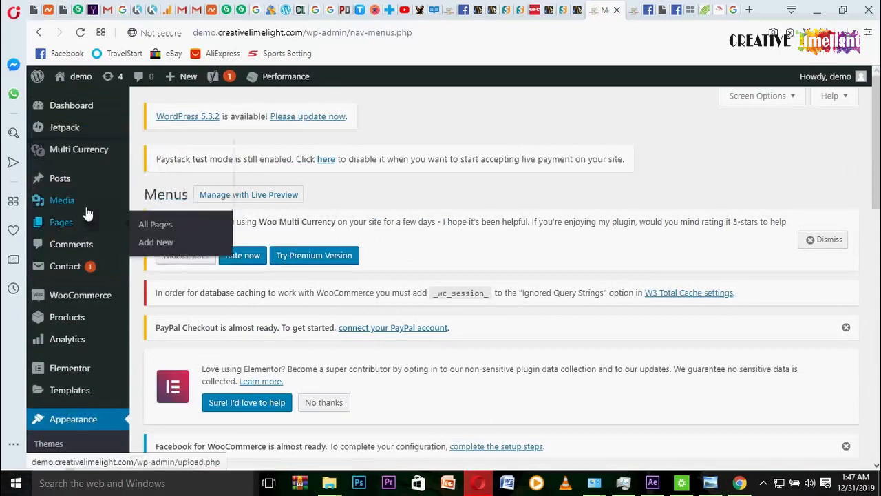
left_click(159, 182)
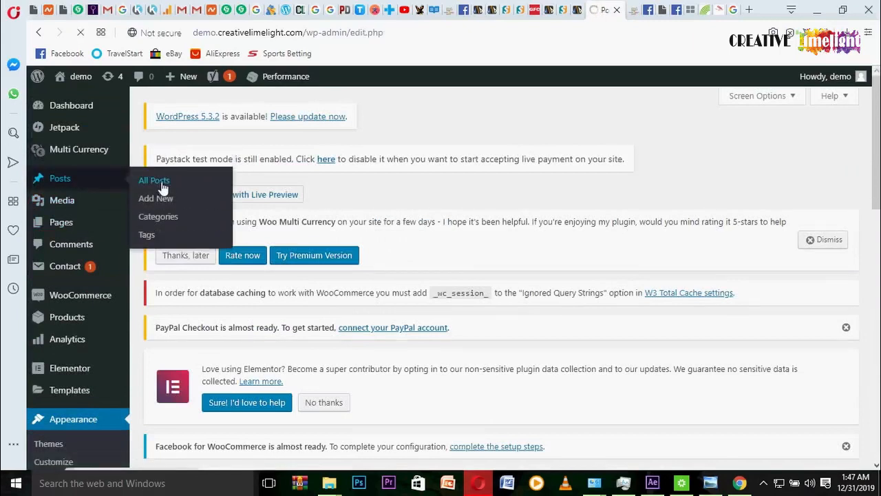
scroll(420, 241, "down", 5)
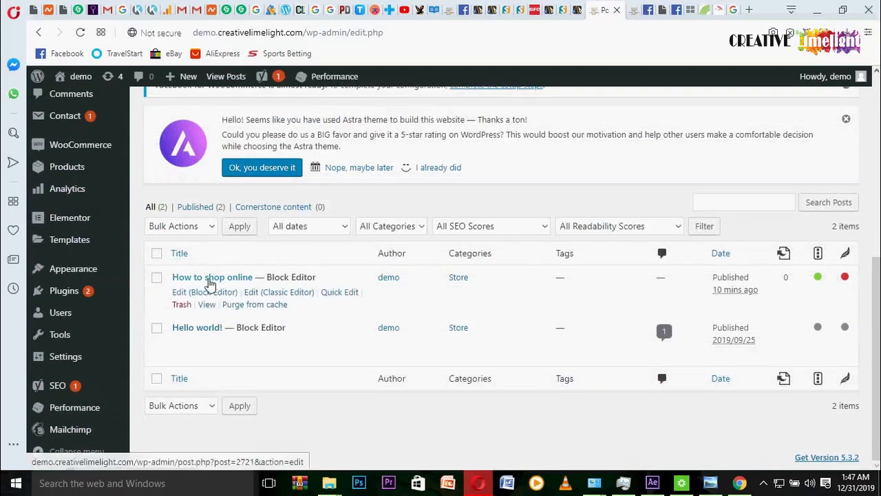
left_click(210, 281)
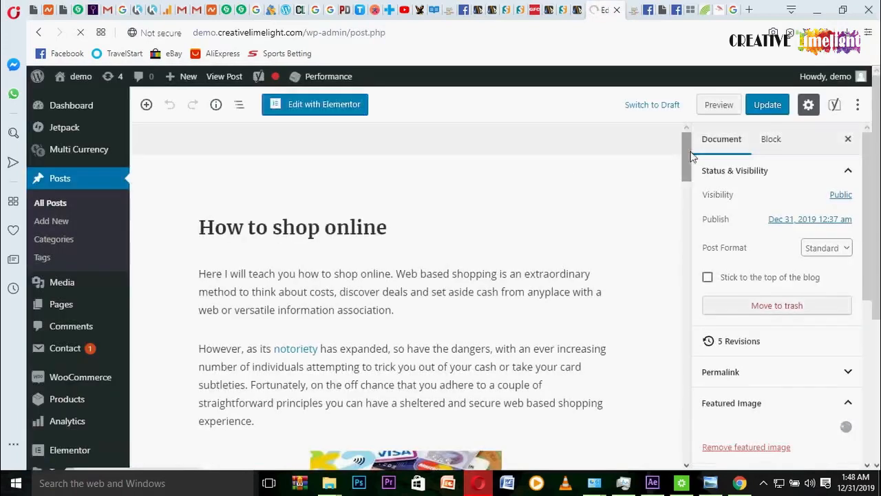
Step: Assign the "How to shop online" post to the Blog category and remove it from the Store category
scroll(792, 245, "down", 4)
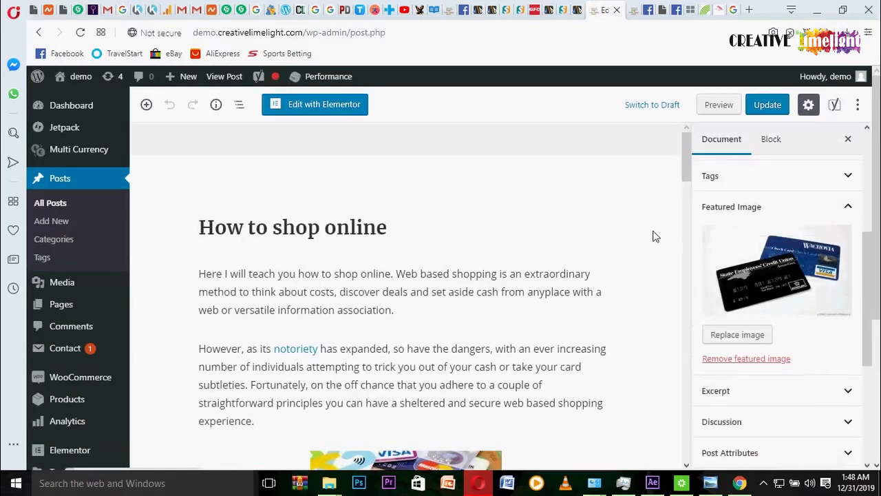
scroll(655, 236, "down", 1)
scroll(654, 236, "down", 3)
scroll(820, 255, "down", 6)
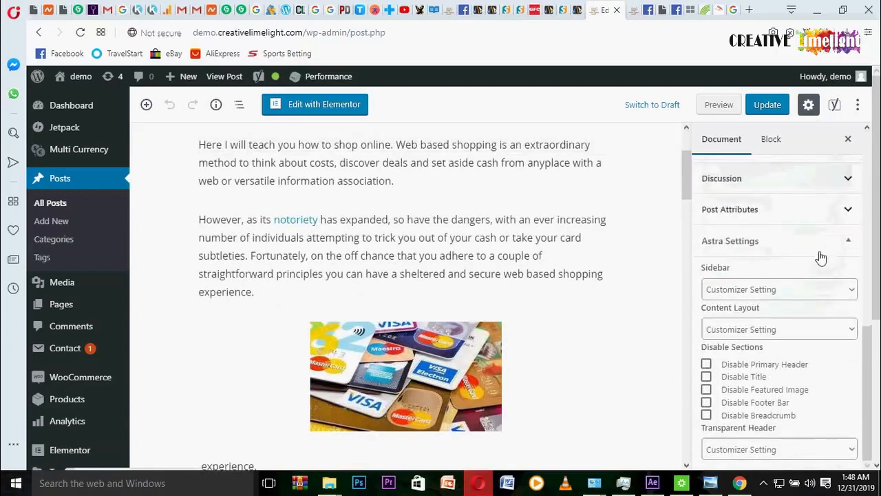
scroll(825, 392, "up", 10)
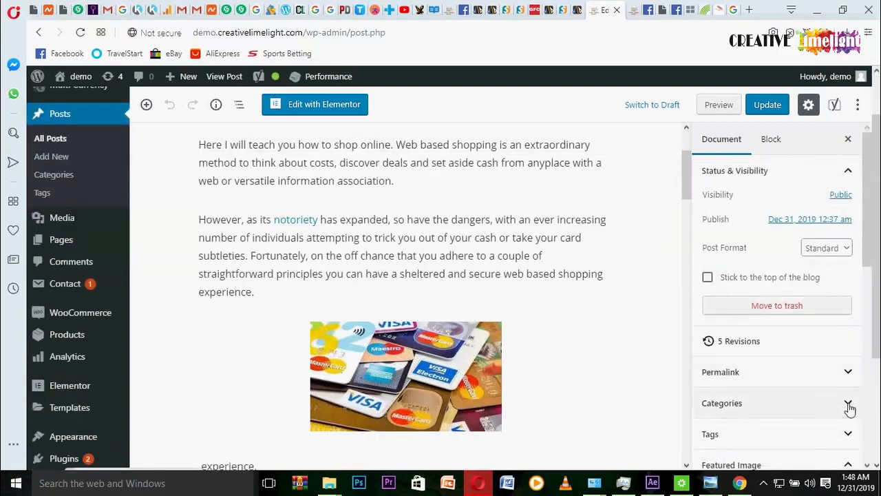
left_click(850, 404)
scroll(852, 406, "down", 3)
scroll(852, 407, "up", 2)
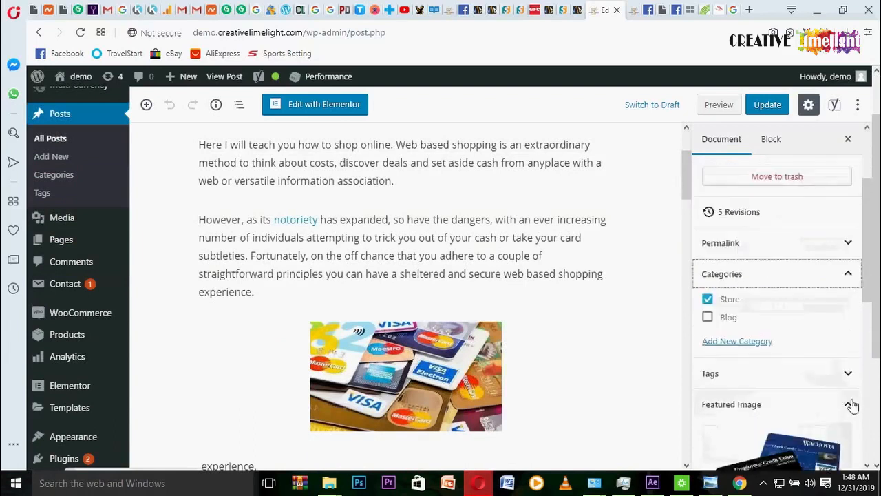
left_click(708, 383)
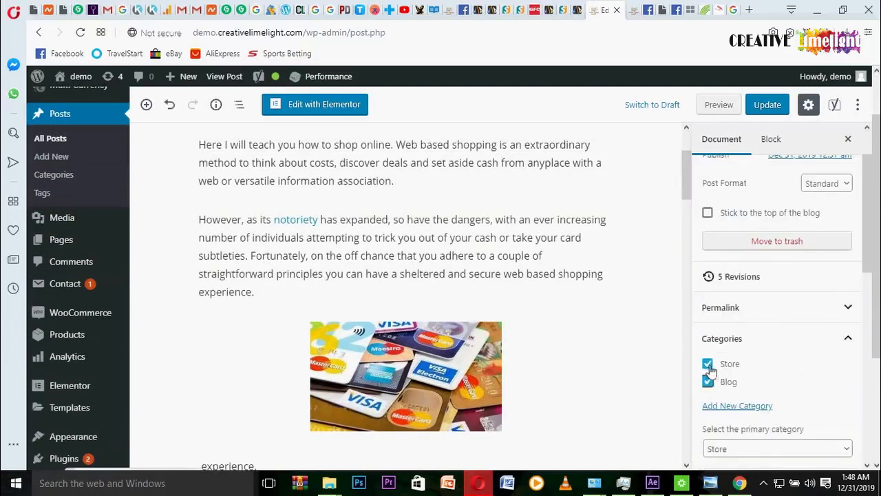
left_click(708, 364)
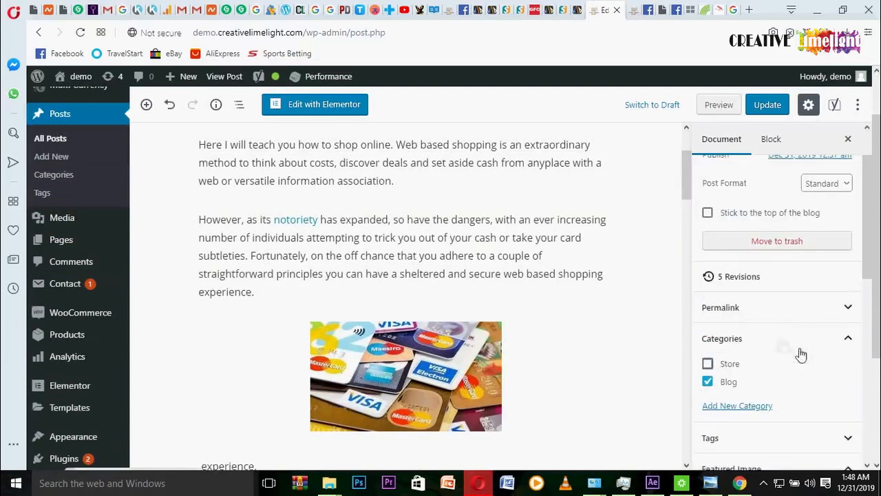
Step: Add the tags "shopping", "shop", "shopping online" and "how to shop online" to the post
scroll(849, 377, "down", 1)
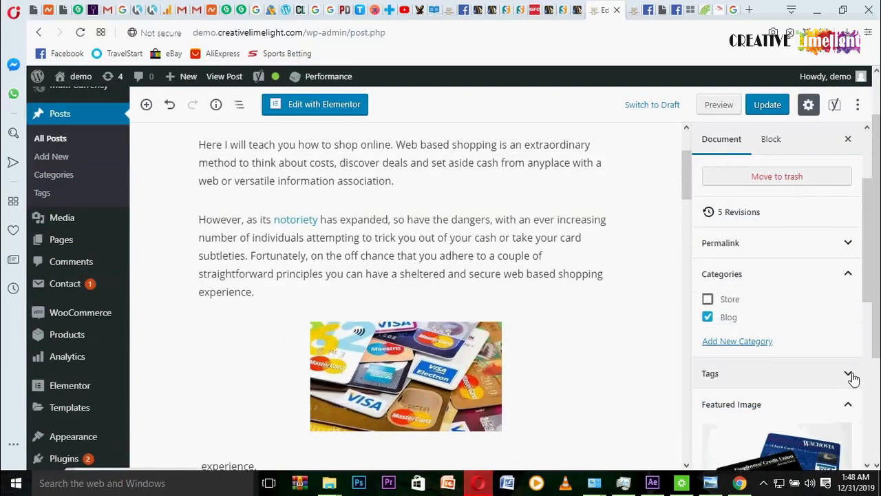
left_click(850, 376)
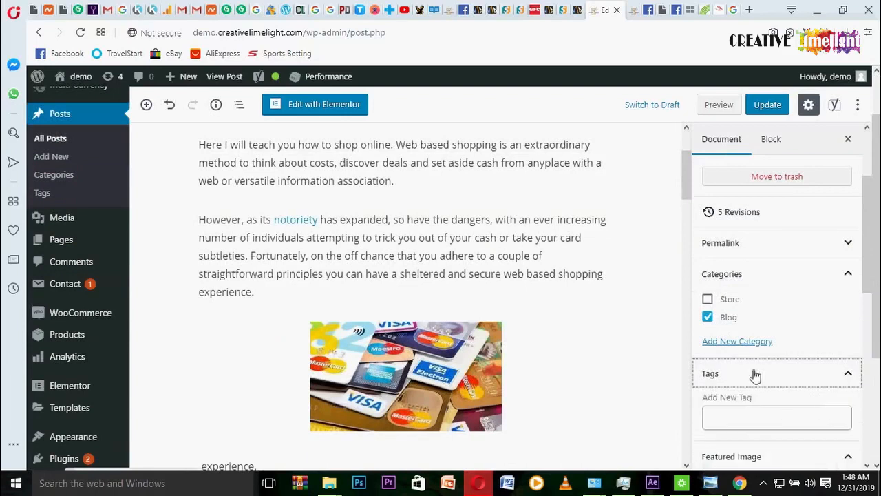
left_click(752, 418)
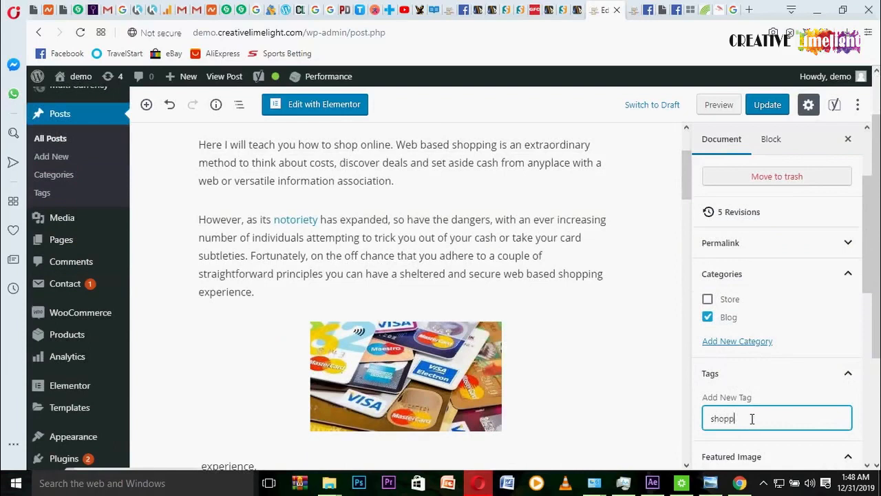
type("shopping")
key("Return")
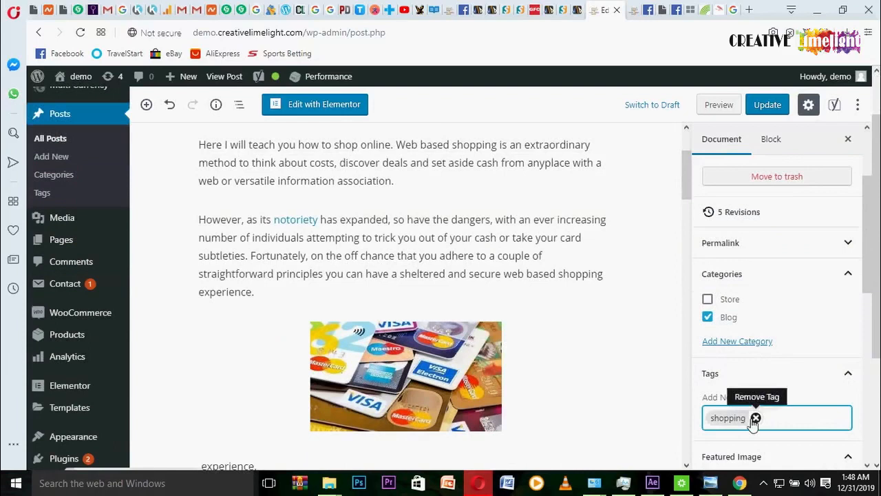
type("shop")
key("Return")
type("shopping onlin")
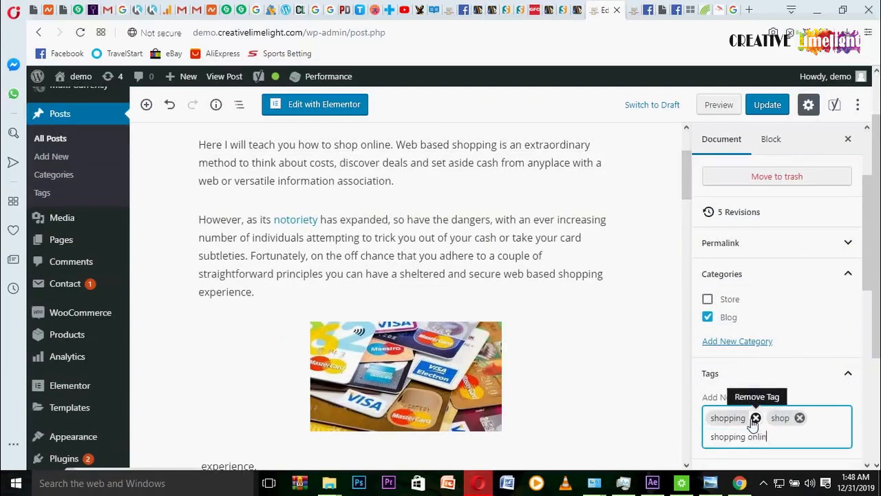
type("e")
key("Return")
type("how t")
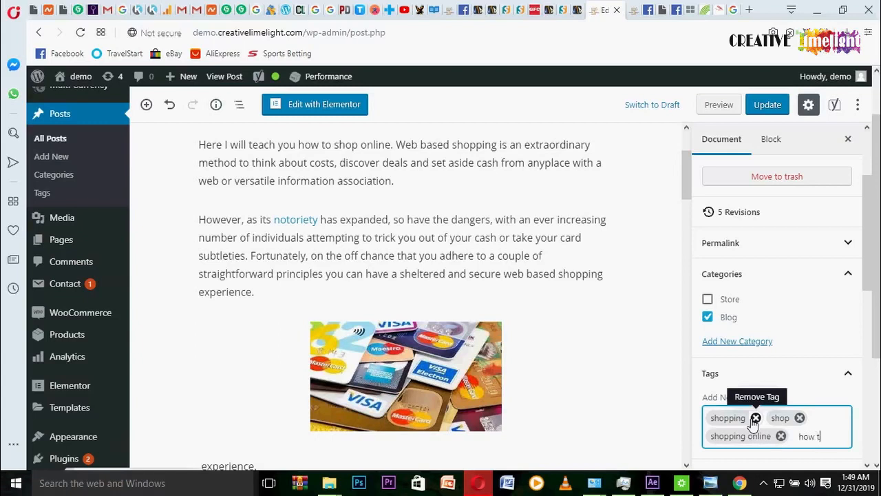
type("o shop online")
key("Return")
Step: Update the published post with its edited category and tags
left_click_drag(875, 319, 875, 423)
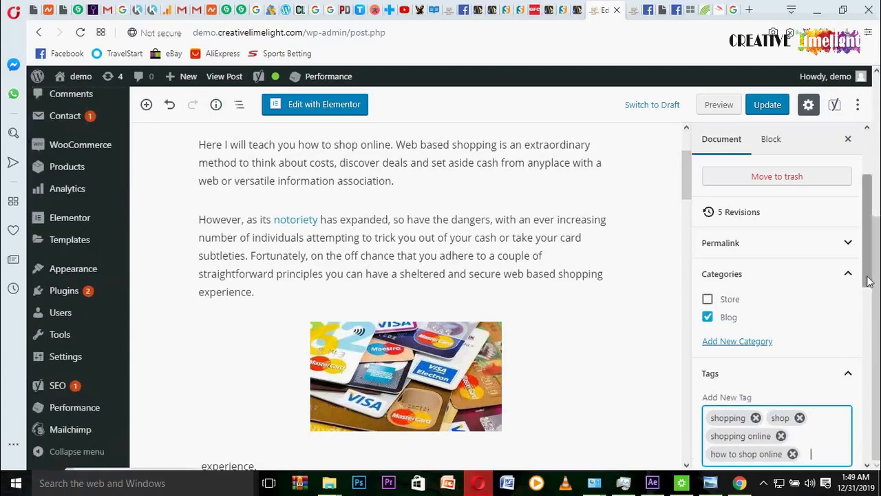
left_click_drag(868, 283, 868, 263)
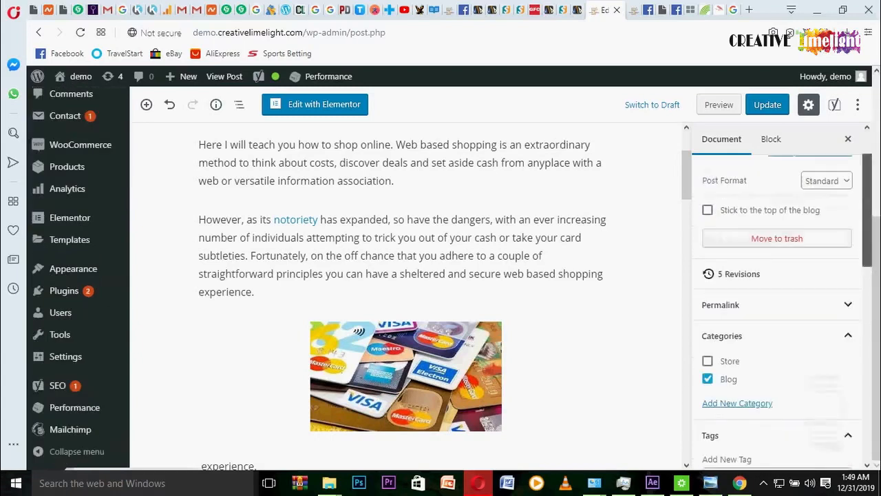
left_click(764, 109)
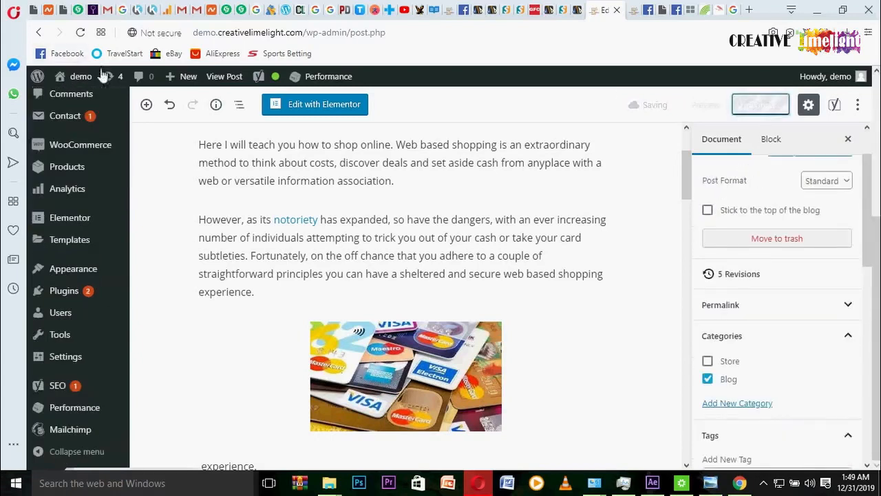
Step: Preview the "How to shop online" post on the site and look over its page and navigation menu
mouse_move(81, 81)
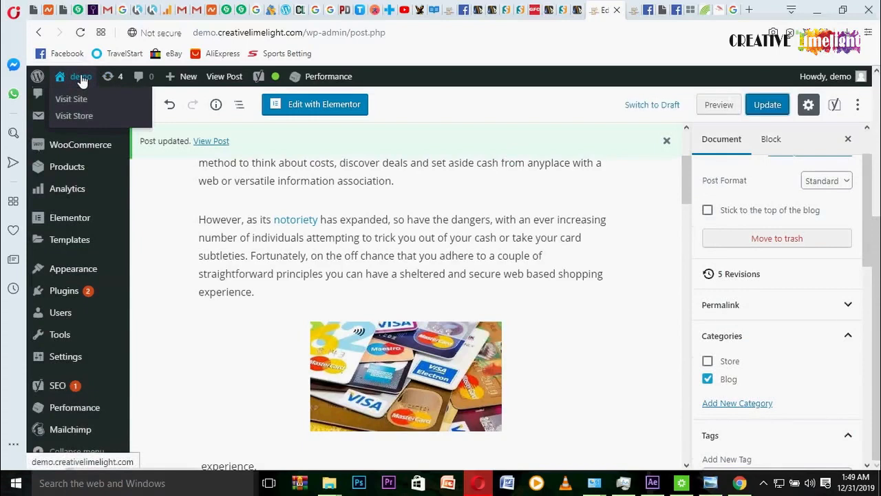
left_click(718, 106)
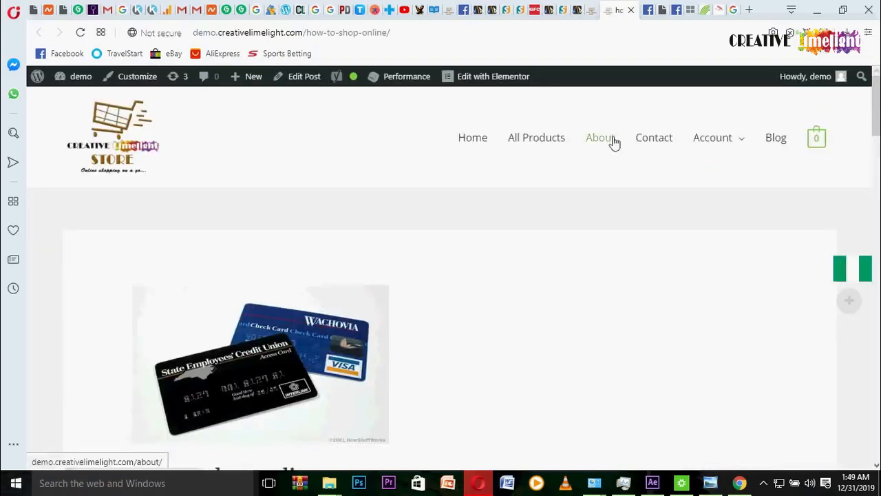
scroll(613, 145, "down", 3)
scroll(613, 144, "up", 3)
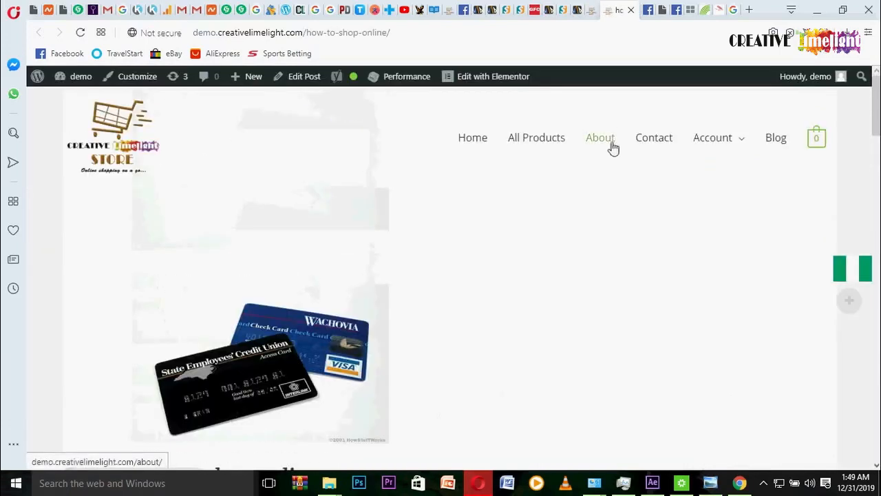
Step: Open the Blog category page from the site's navigation and look through the posts it lists
left_click(776, 141)
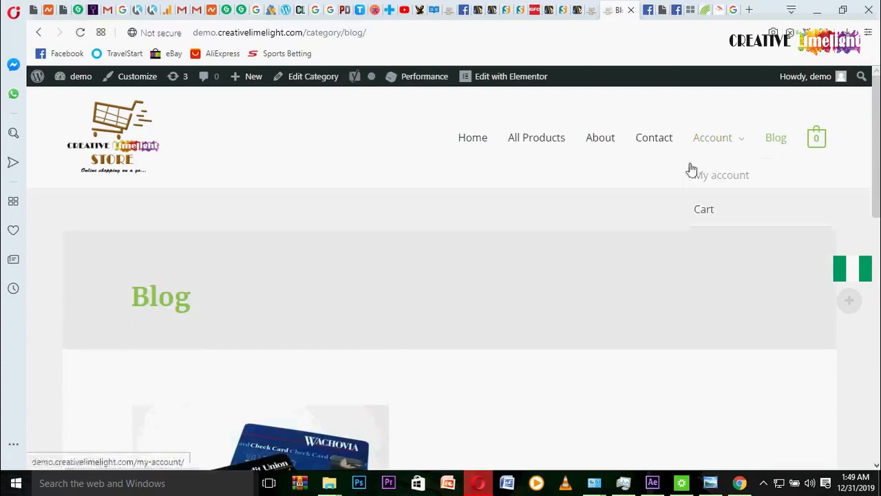
scroll(691, 165, "down", 9)
scroll(699, 163, "up", 4)
scroll(700, 161, "up", 5)
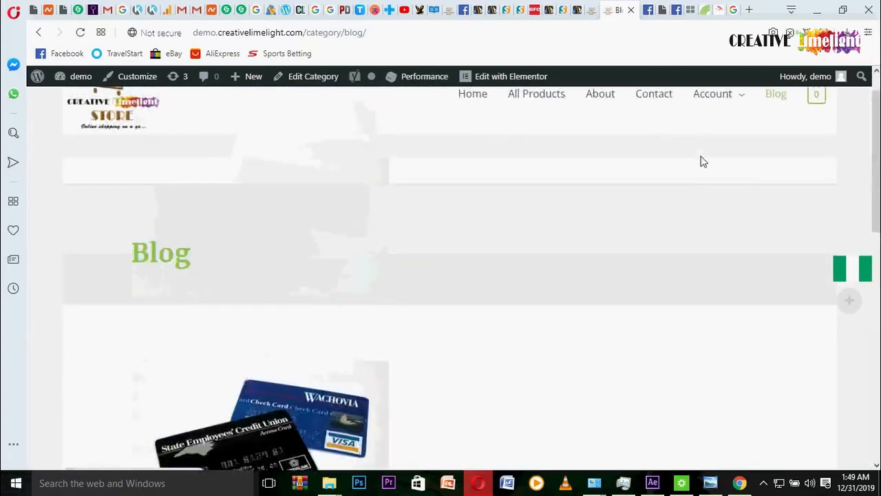